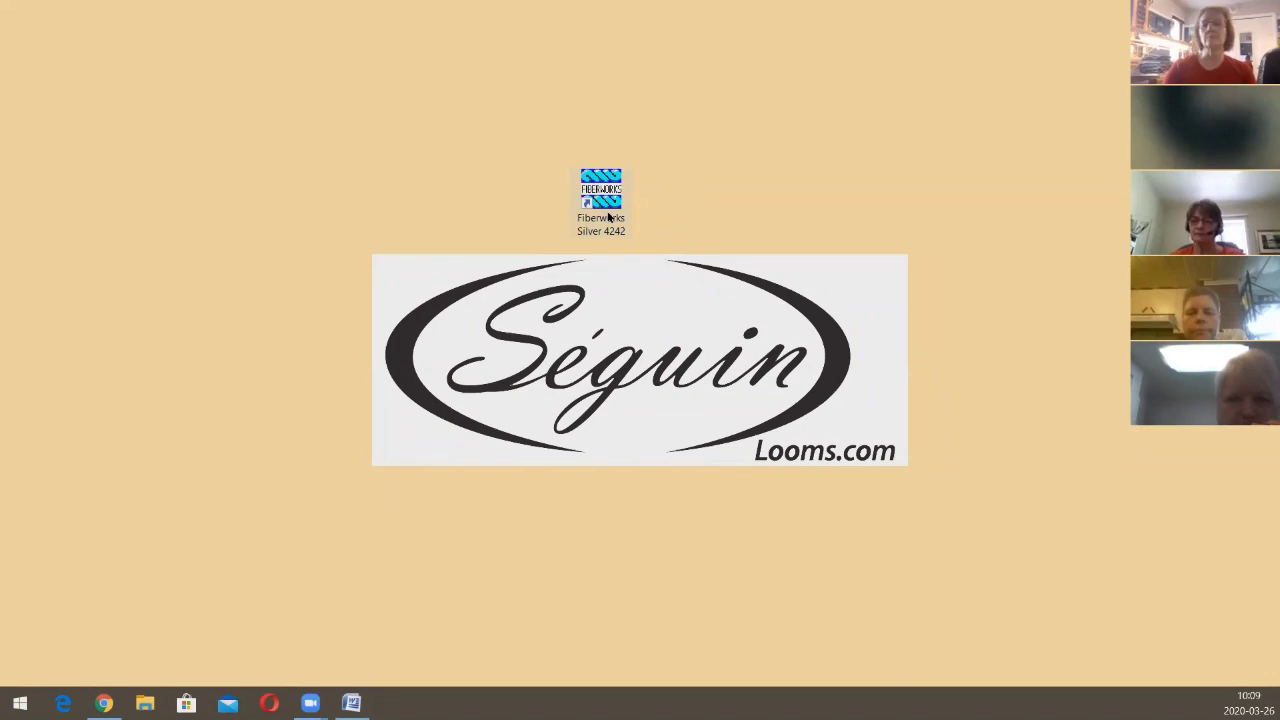
Step: Open Fiberworks Silver 4.2 from the desktop and create a new blank drawdown
click(611, 213)
double_click(611, 213)
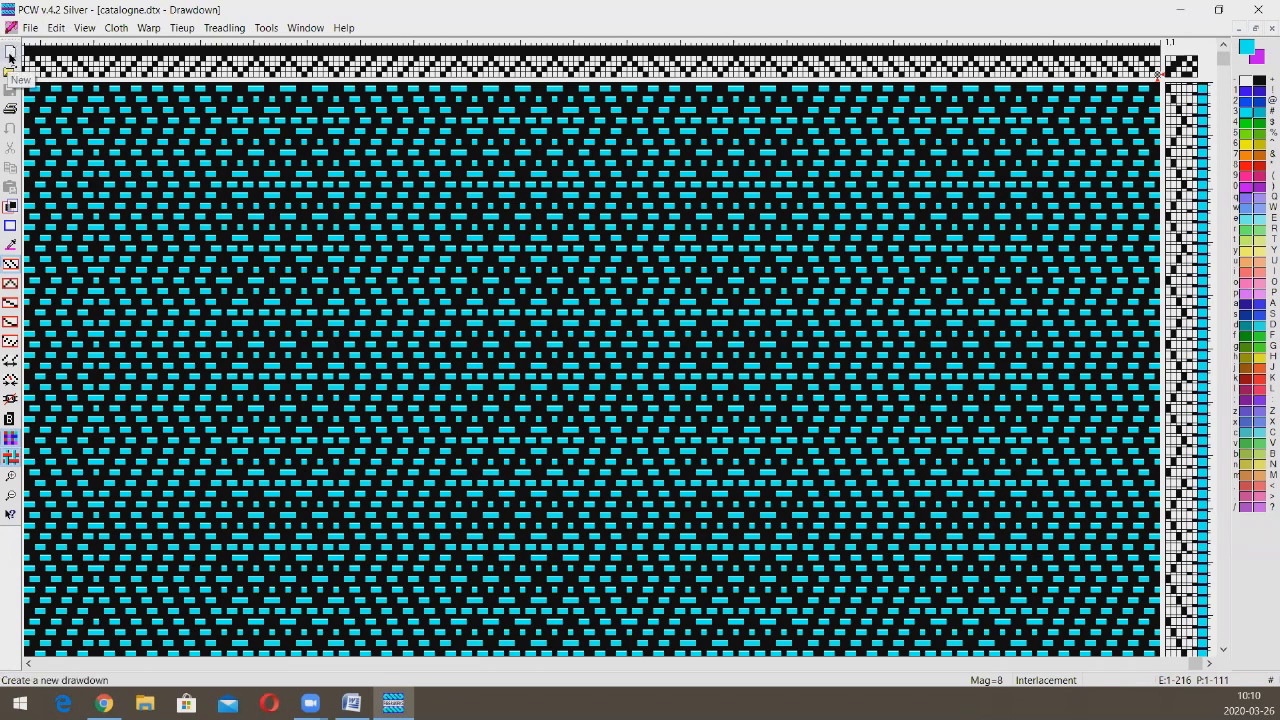
click(10, 57)
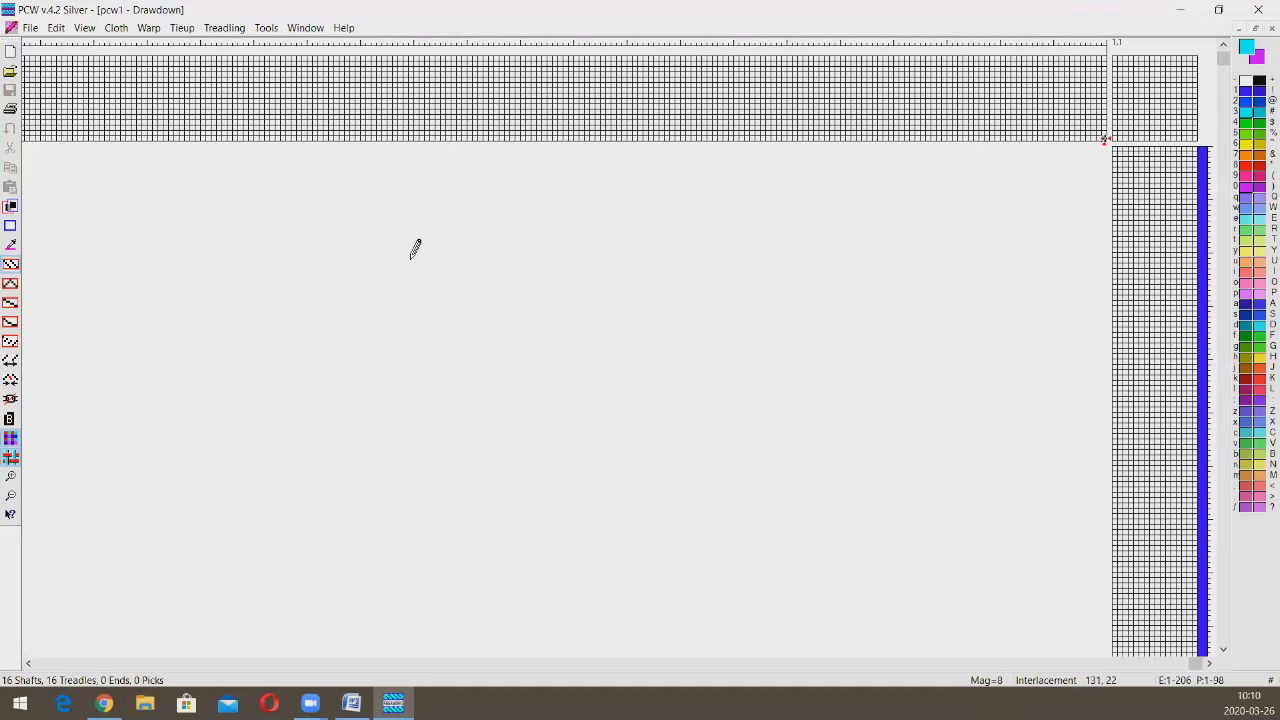
Step: Set the new draft to 4 shafts and 4 treadles
click(183, 28)
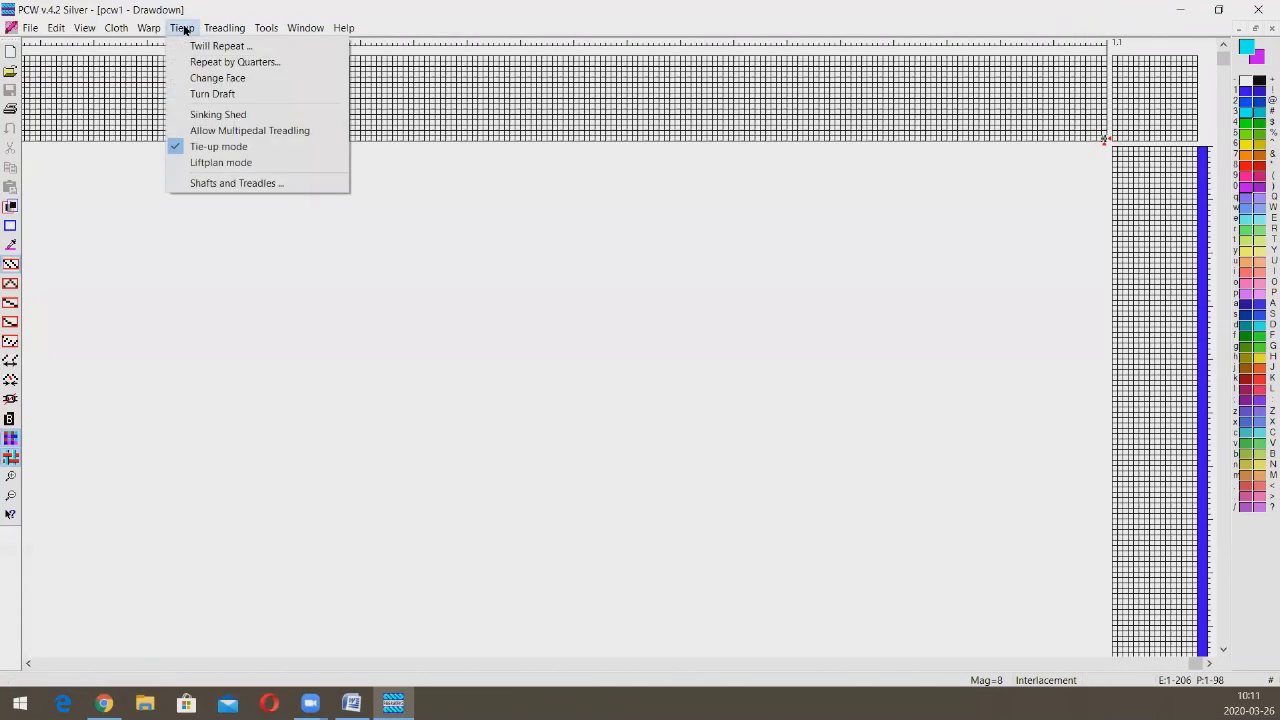
click(244, 185)
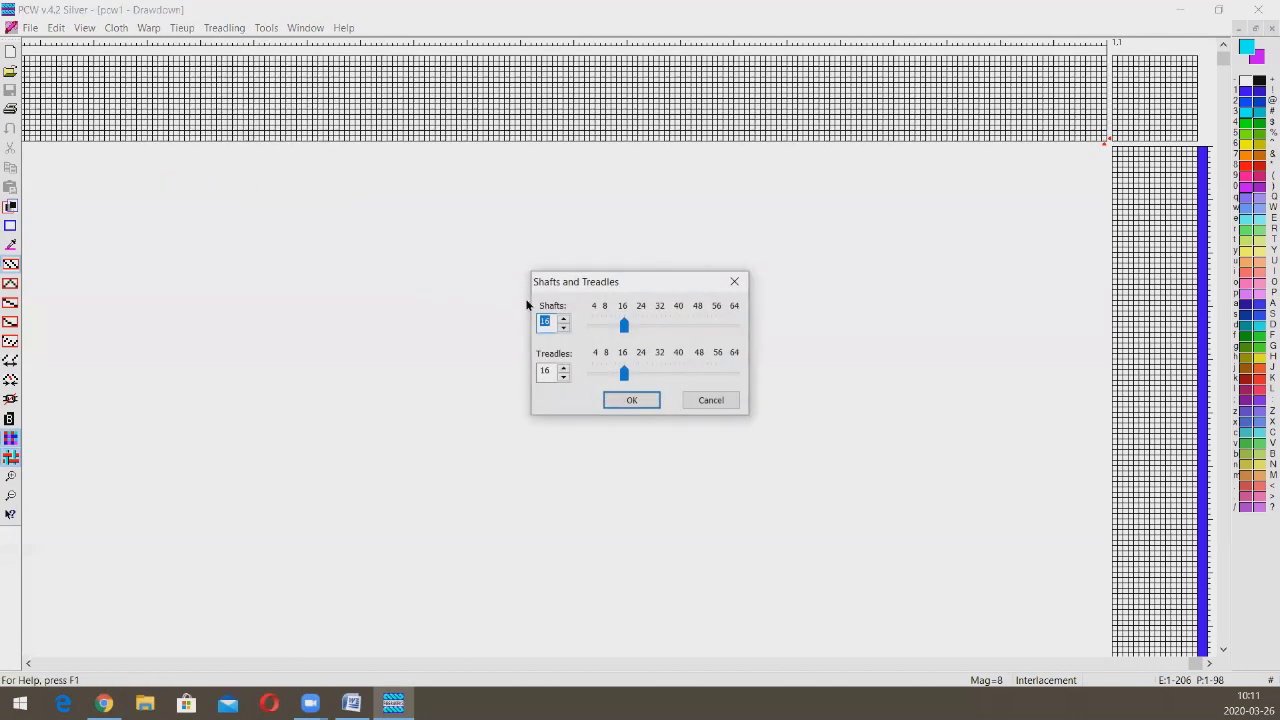
drag(621, 327, 615, 372)
click(639, 400)
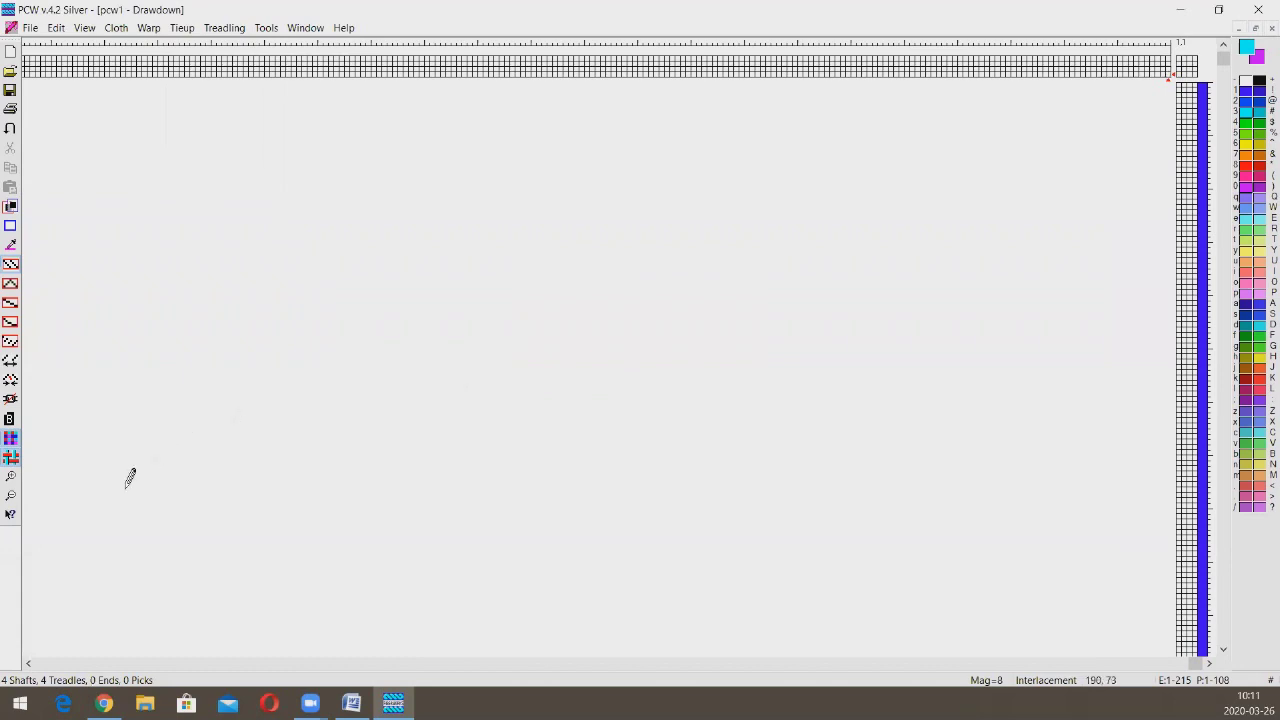
Step: Thread warp ends 1 to 16 as a repeating straight draw rising from shaft 1 to shaft 4
click(12, 481)
click(12, 481)
click(12, 481)
click(12, 481)
click(12, 481)
click(12, 481)
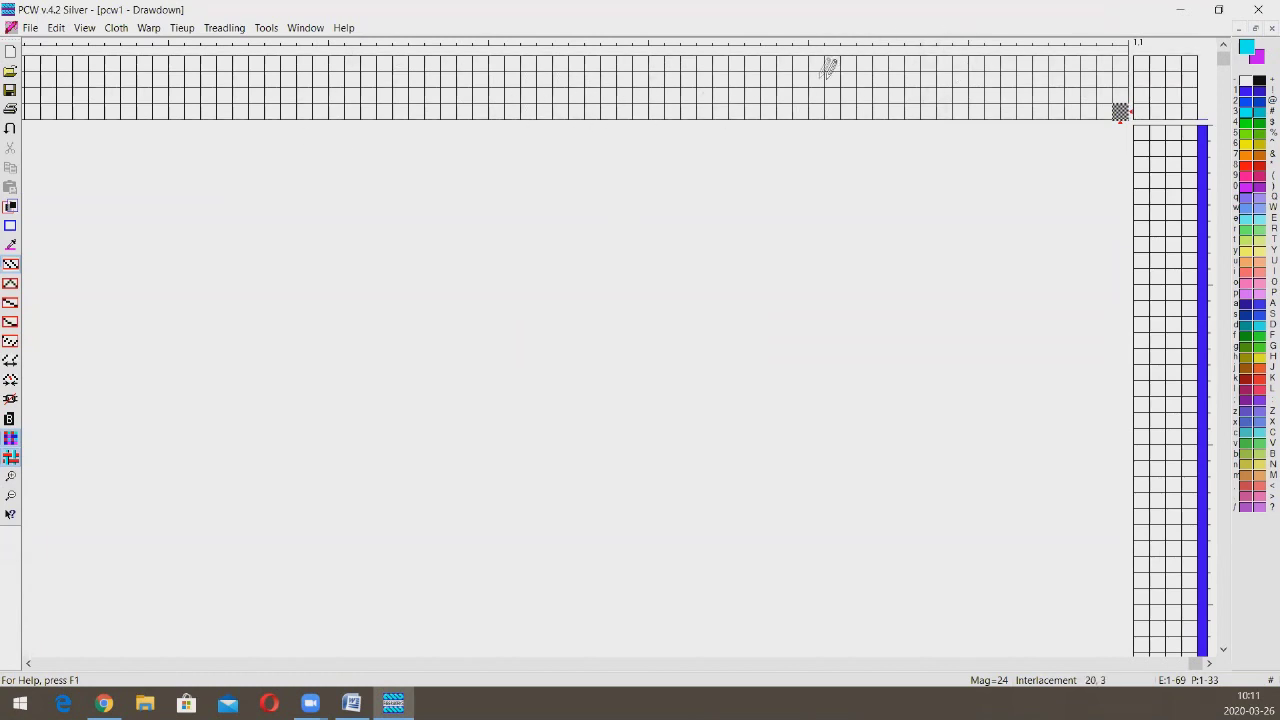
key(alt+Tab)
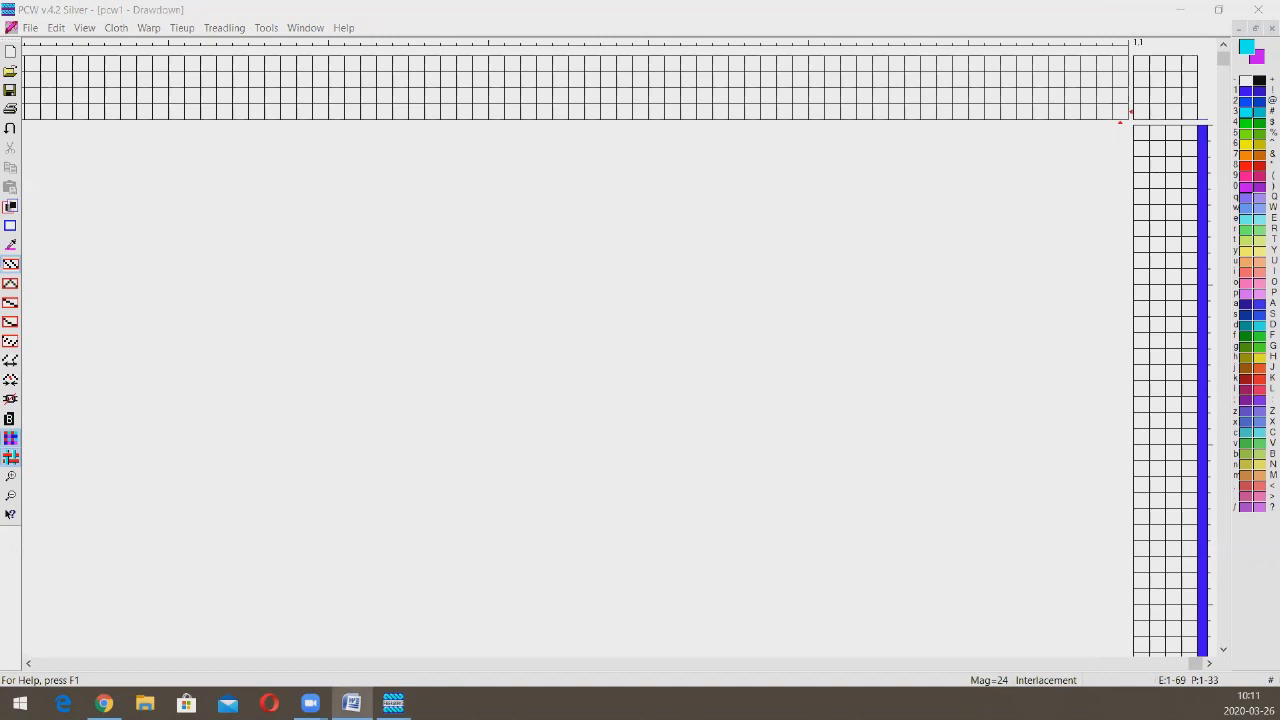
key(alt+Tab)
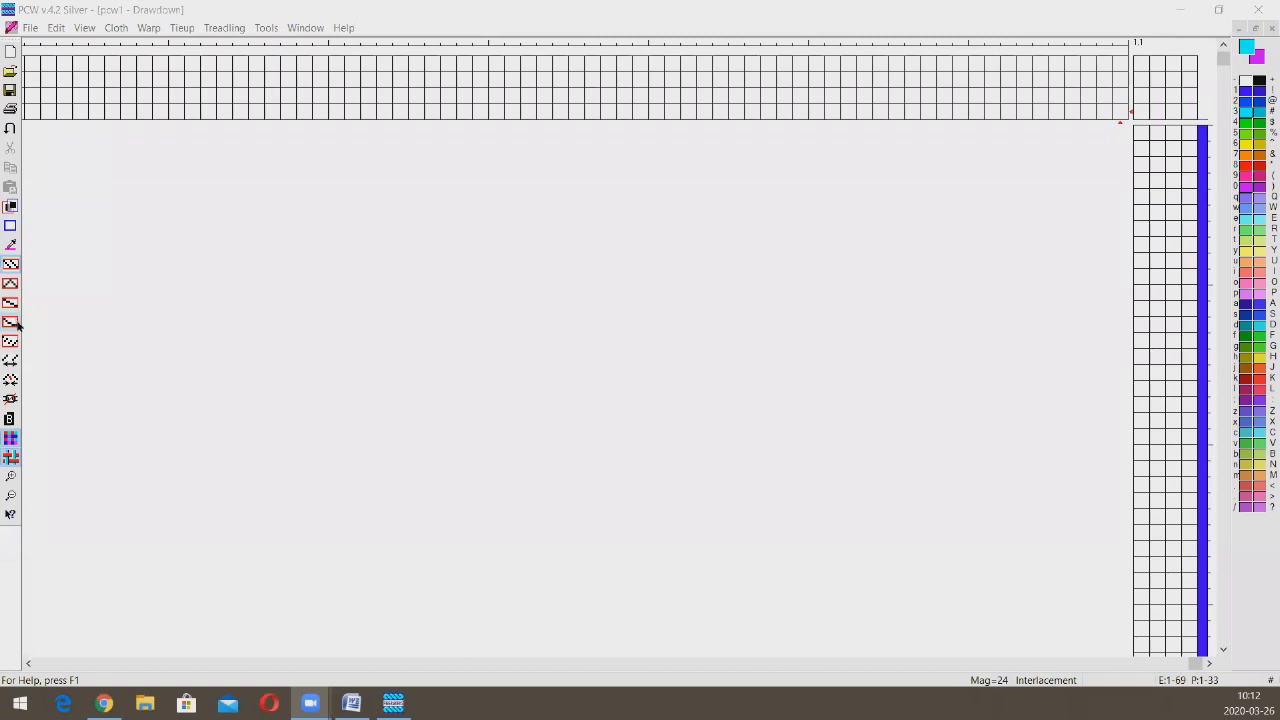
click(12, 266)
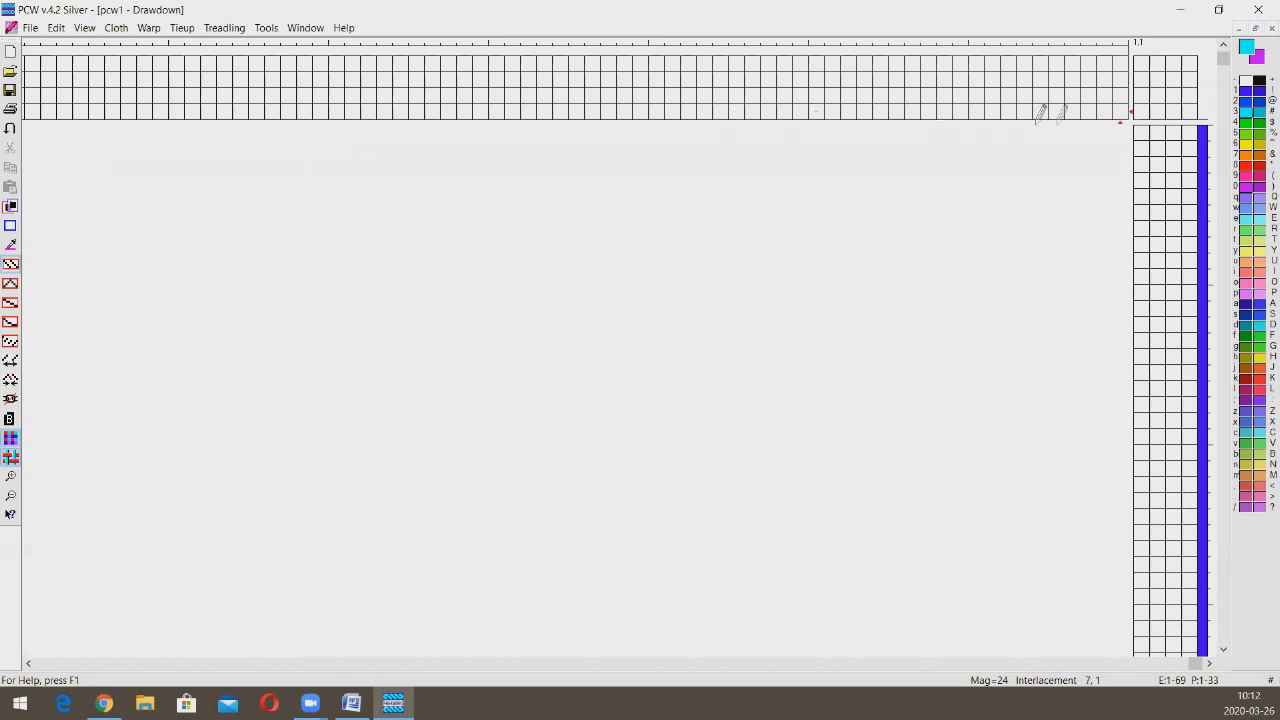
click(1120, 111)
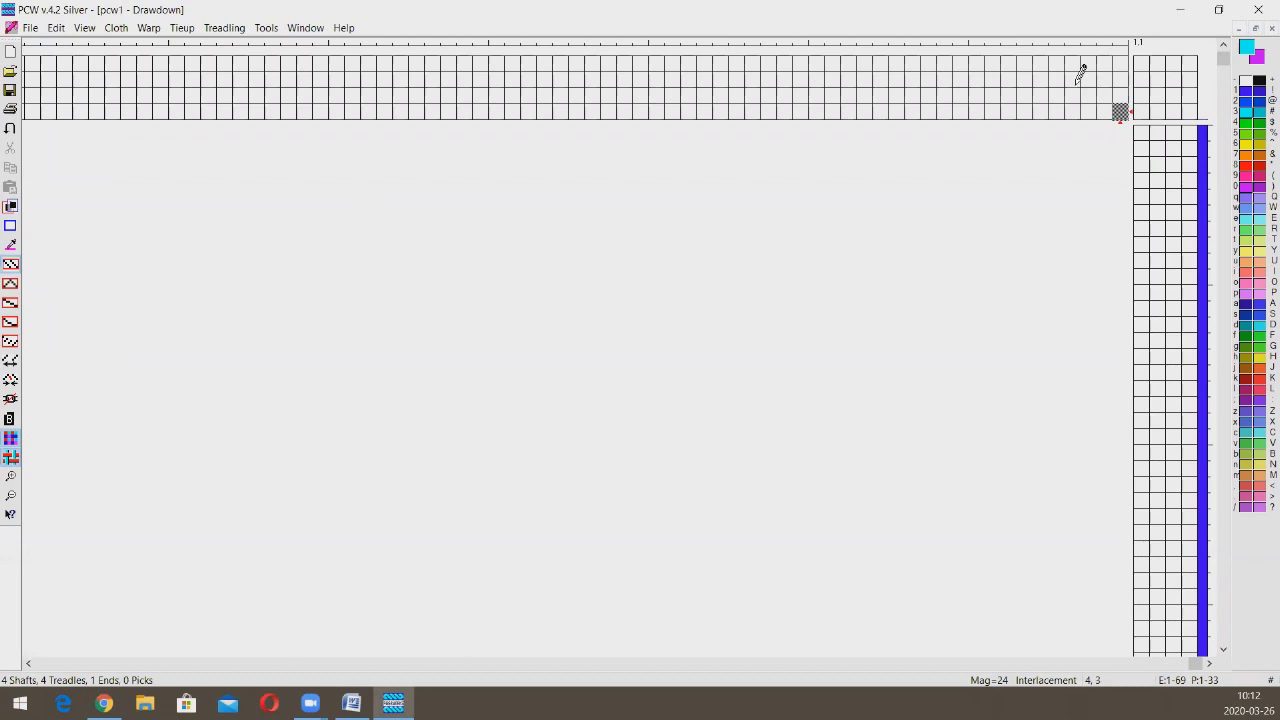
click(1104, 95)
click(1088, 80)
click(1072, 64)
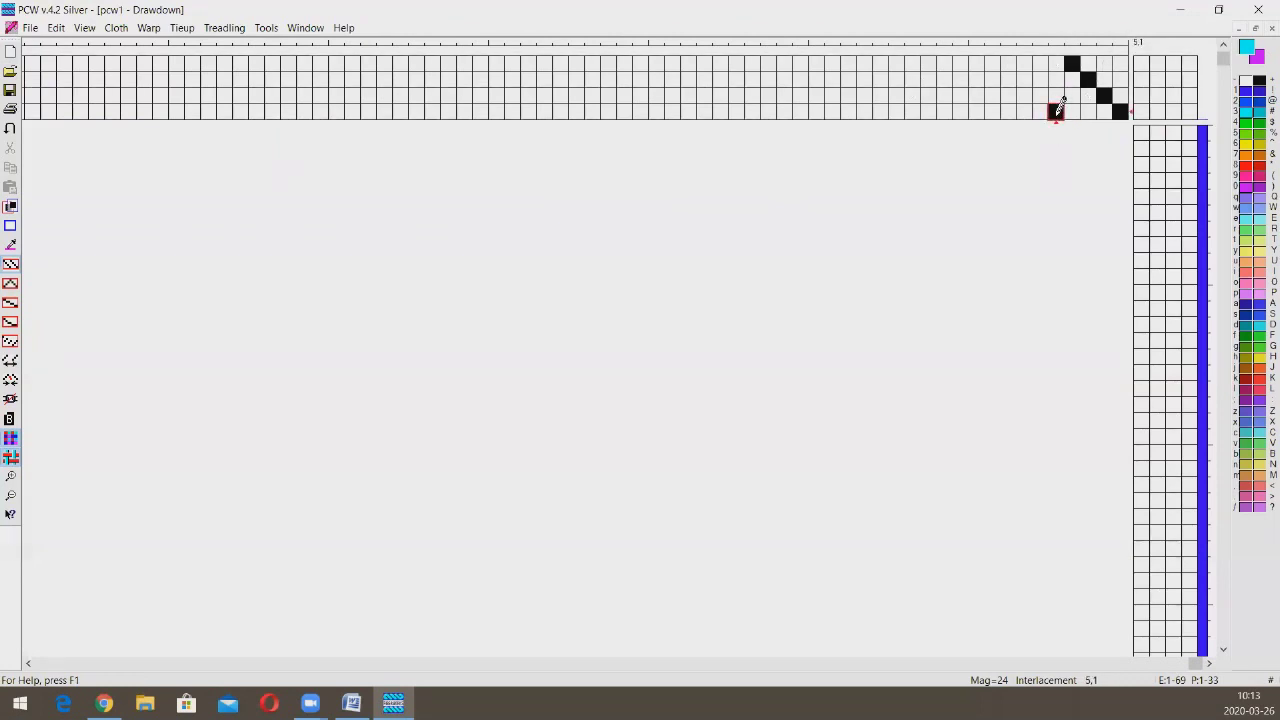
drag(1056, 110, 883, 43)
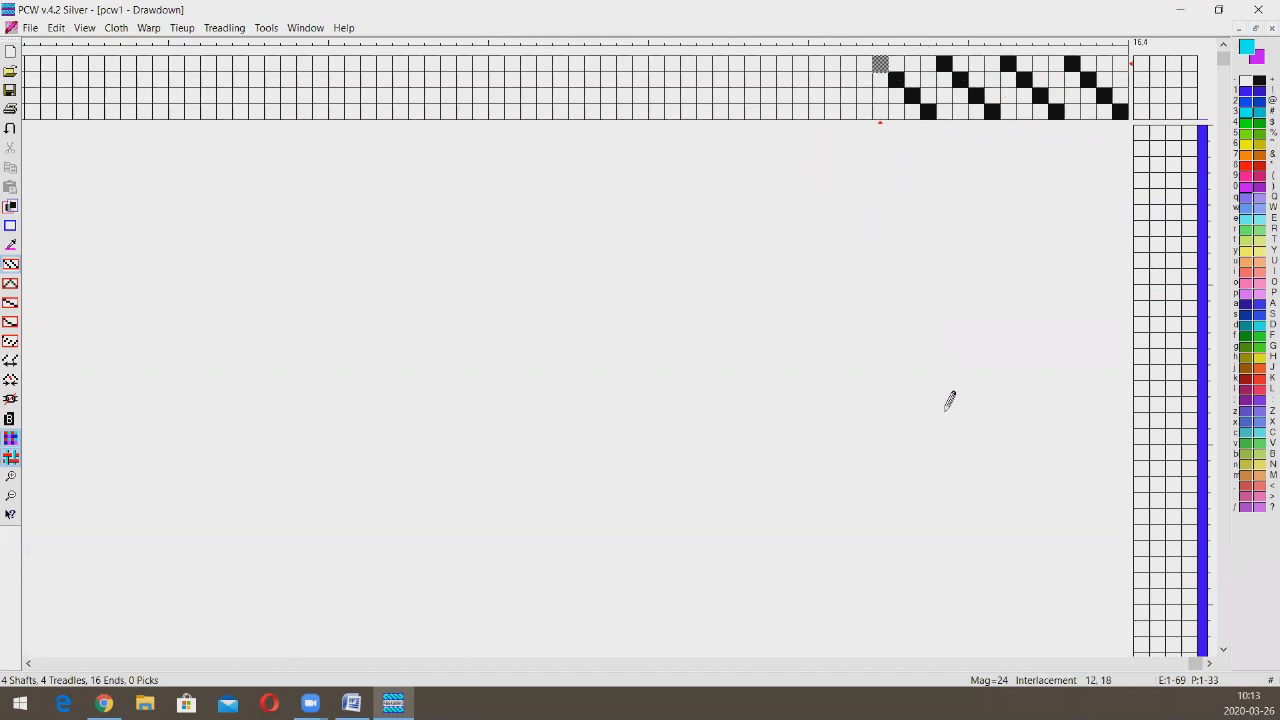
Step: Continue the threading as a point draw from warp end 17 to end 35 across all four shafts
click(10, 285)
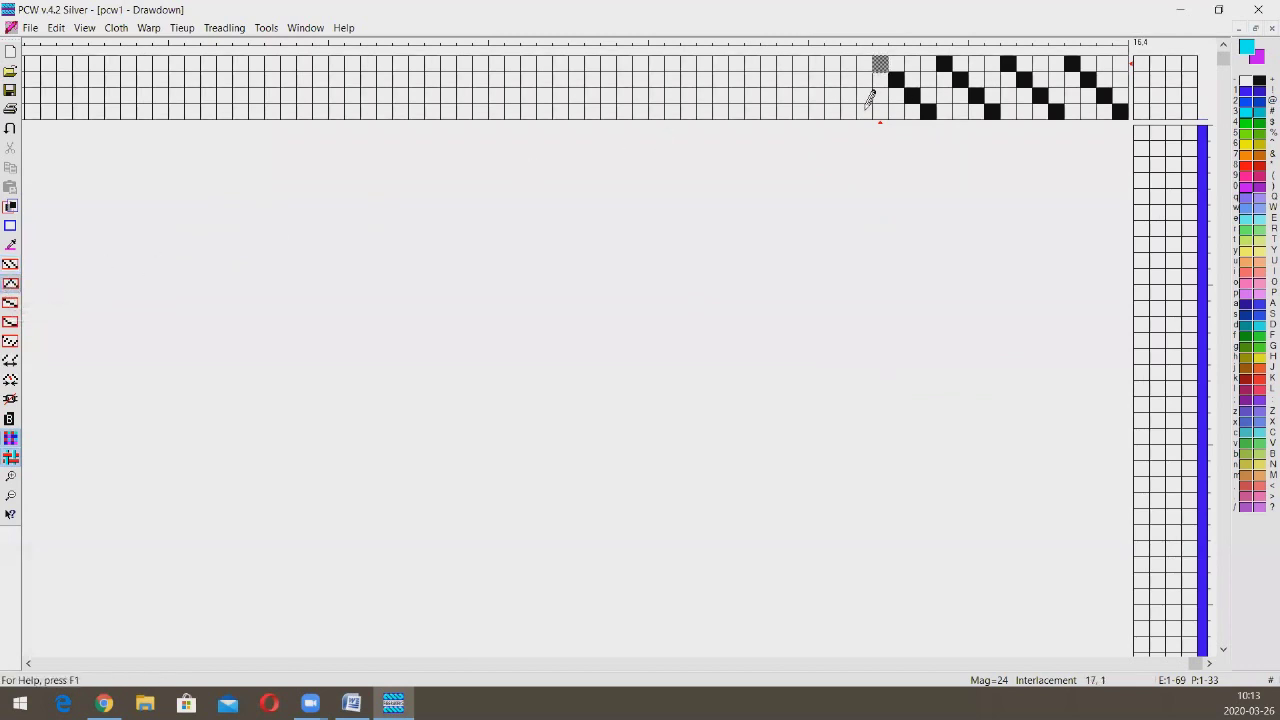
mouse_move(866, 110)
mouse_down()
mouse_move(694, 90)
mouse_move(574, 48)
mouse_up()
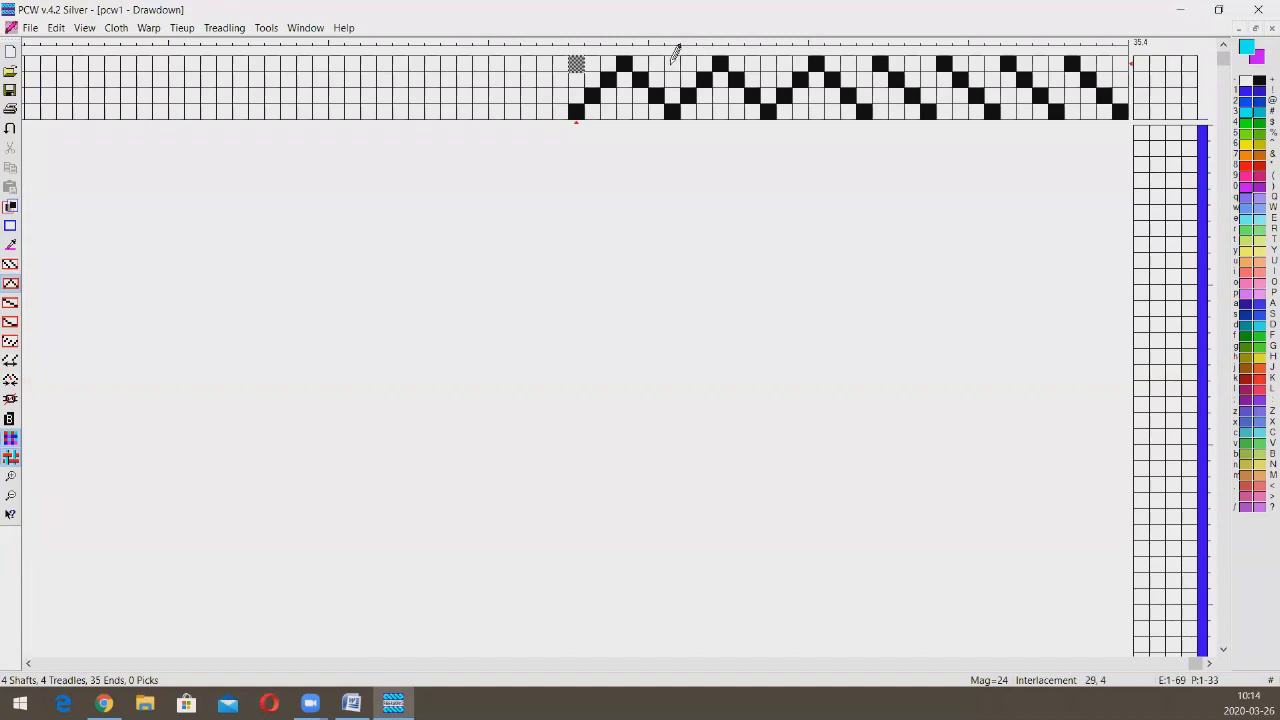
Step: Try threading warp end 29 on shafts 1, 3 and 4 in turn, finishing on shaft 1
click(676, 108)
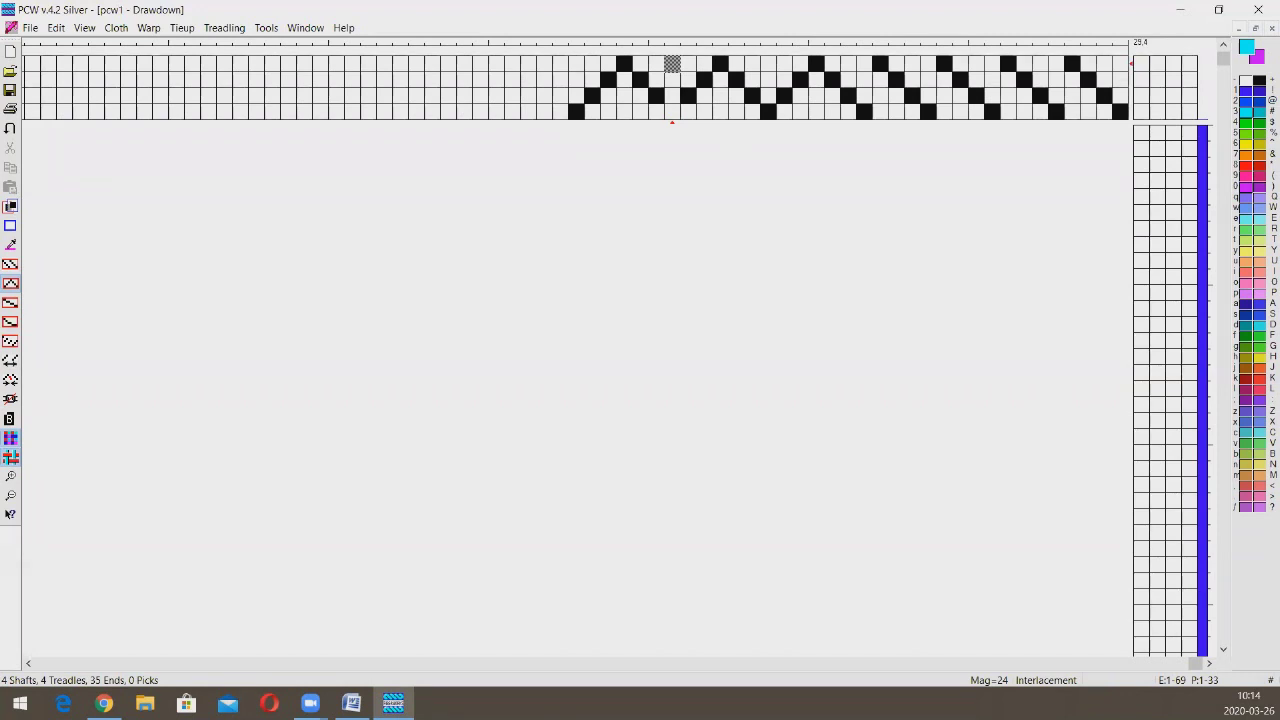
click(672, 110)
click(673, 79)
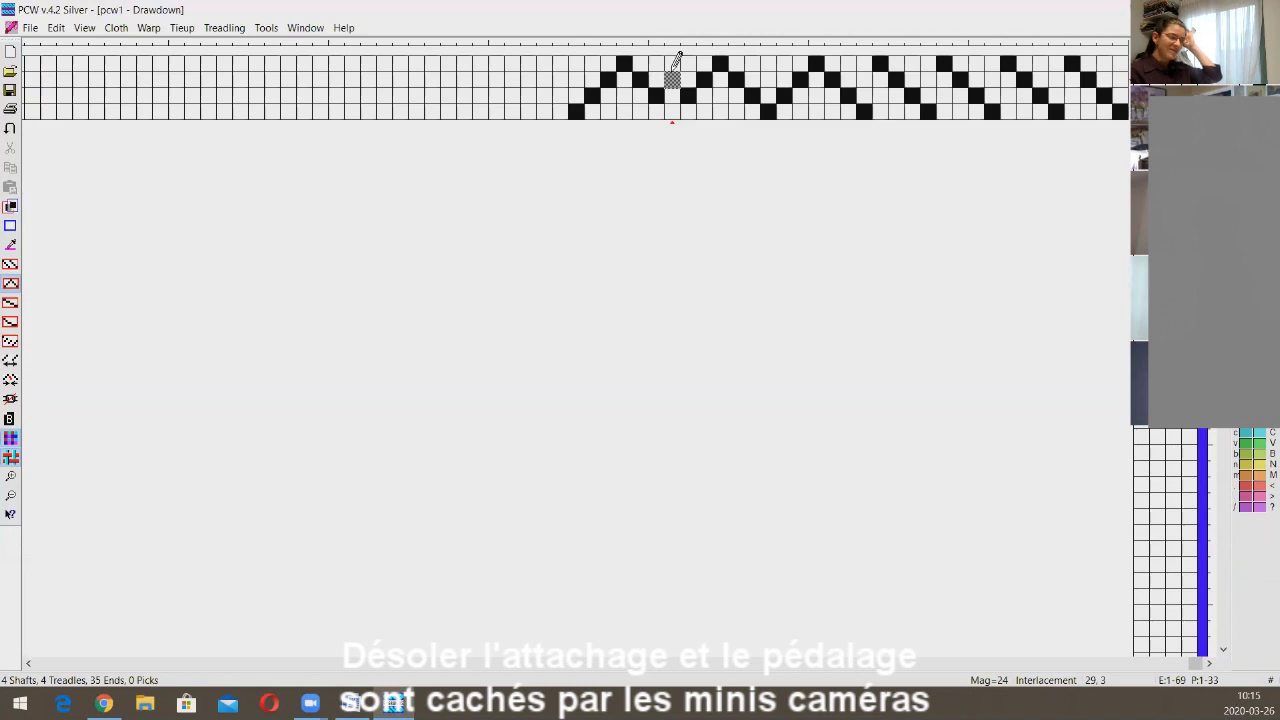
click(673, 79)
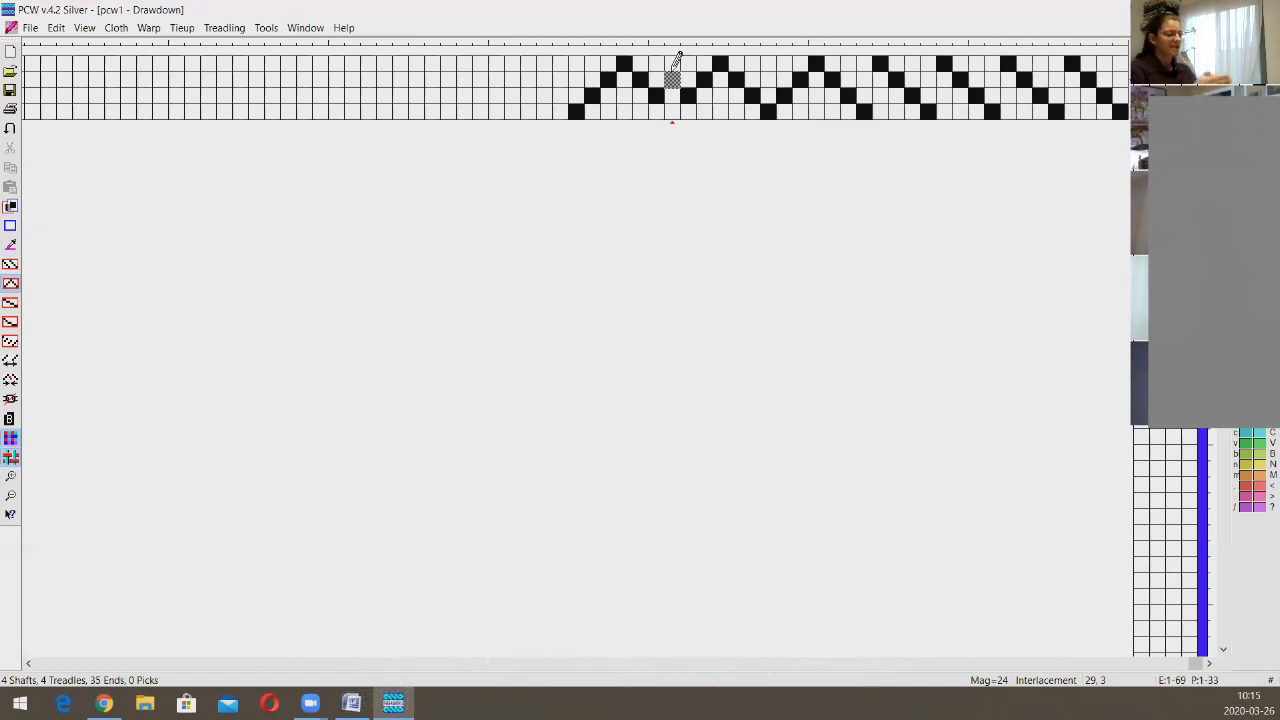
click(674, 63)
click(672, 112)
click(672, 63)
click(672, 112)
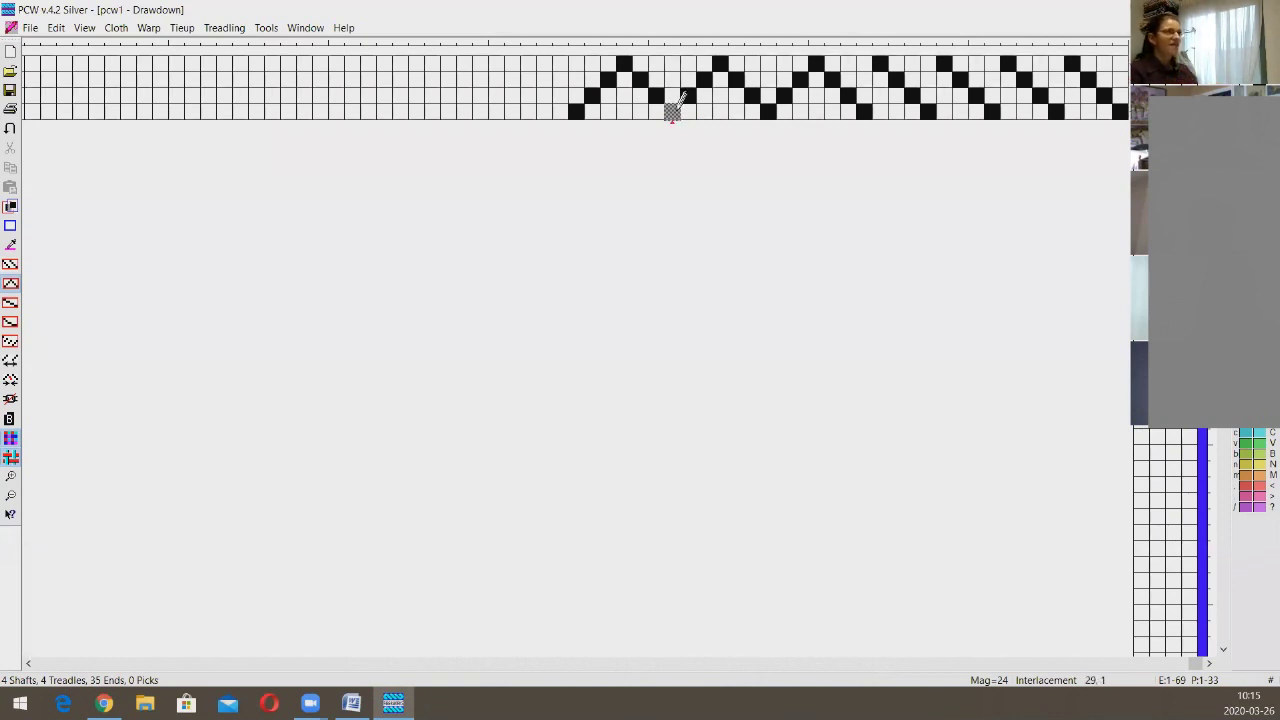
click(672, 63)
click(672, 112)
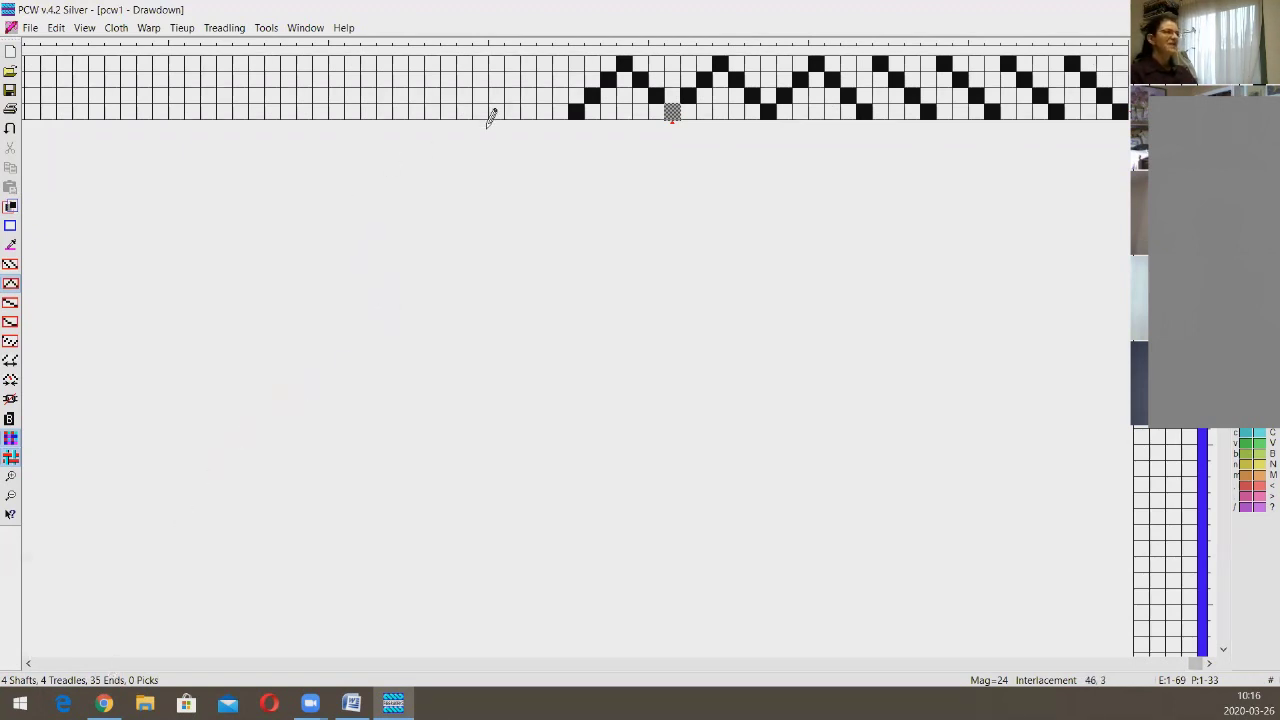
Step: Extend the point-draw threading from warp end 35 to end 50, finishing on shaft 4
click(568, 106)
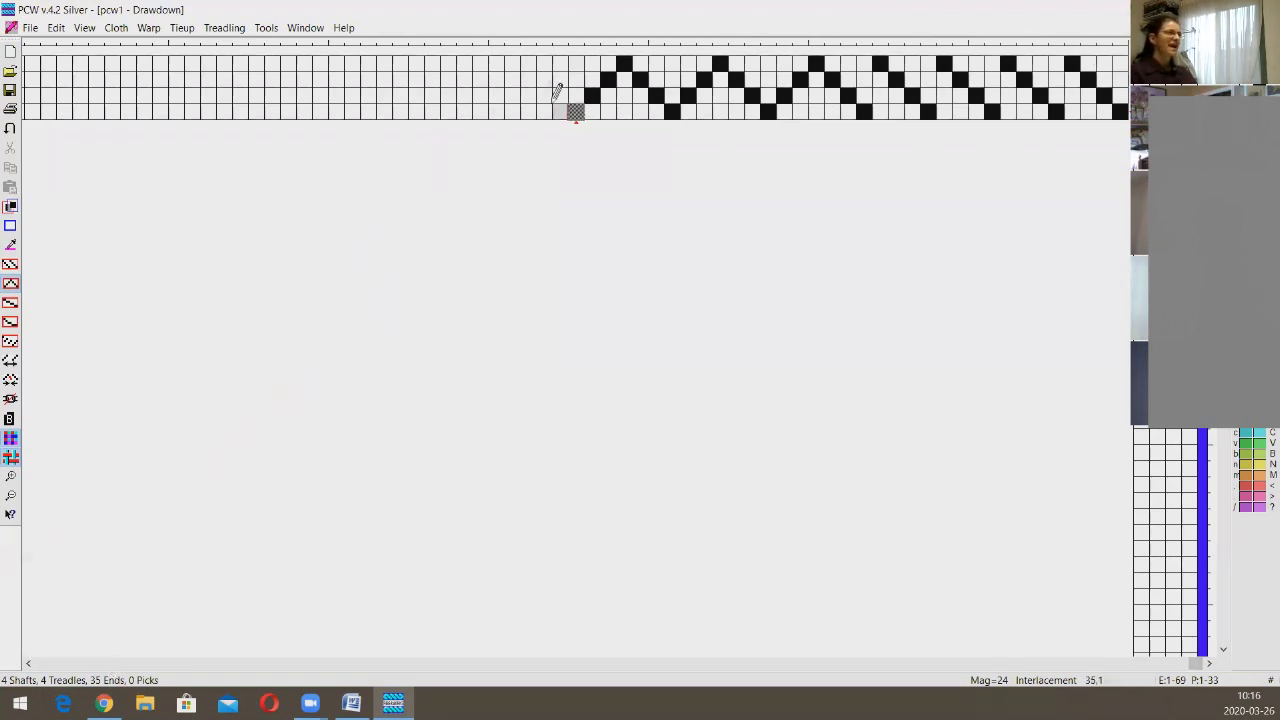
key(ctrl+v)
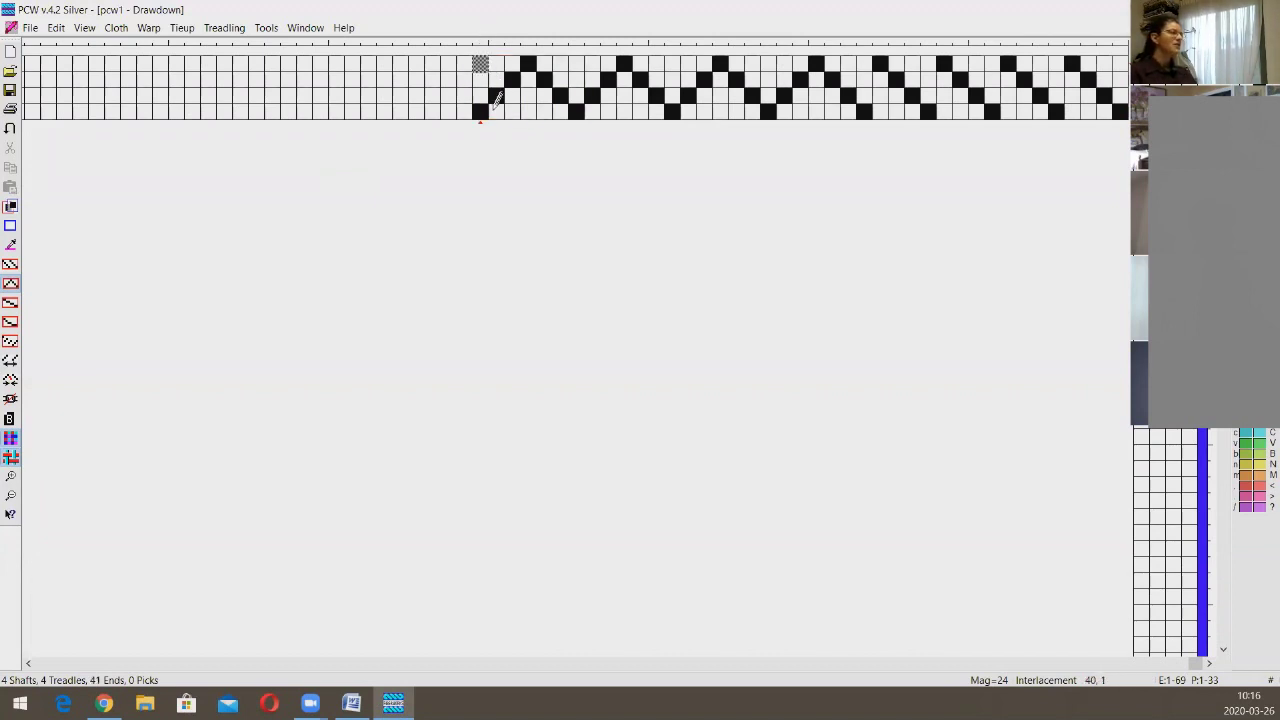
mouse_move(484, 112)
mouse_down()
mouse_move(428, 33)
mouse_move(131, 38)
mouse_move(336, 20)
mouse_up()
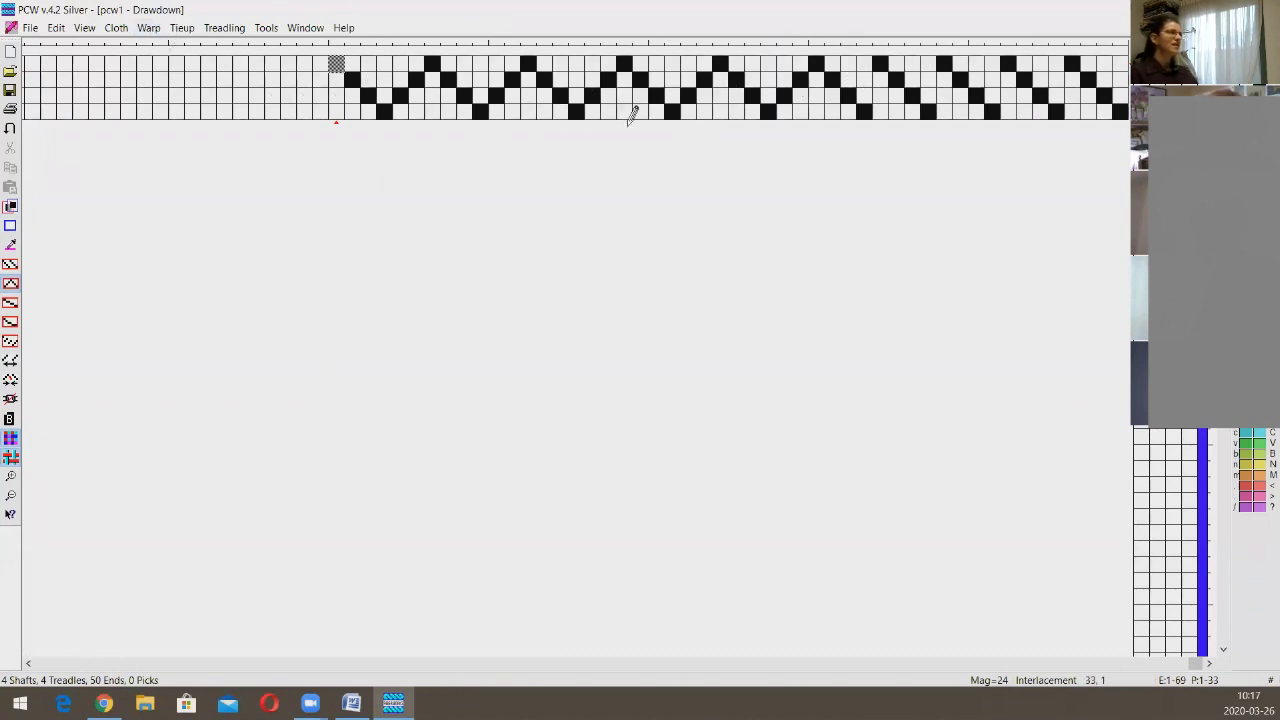
click(146, 32)
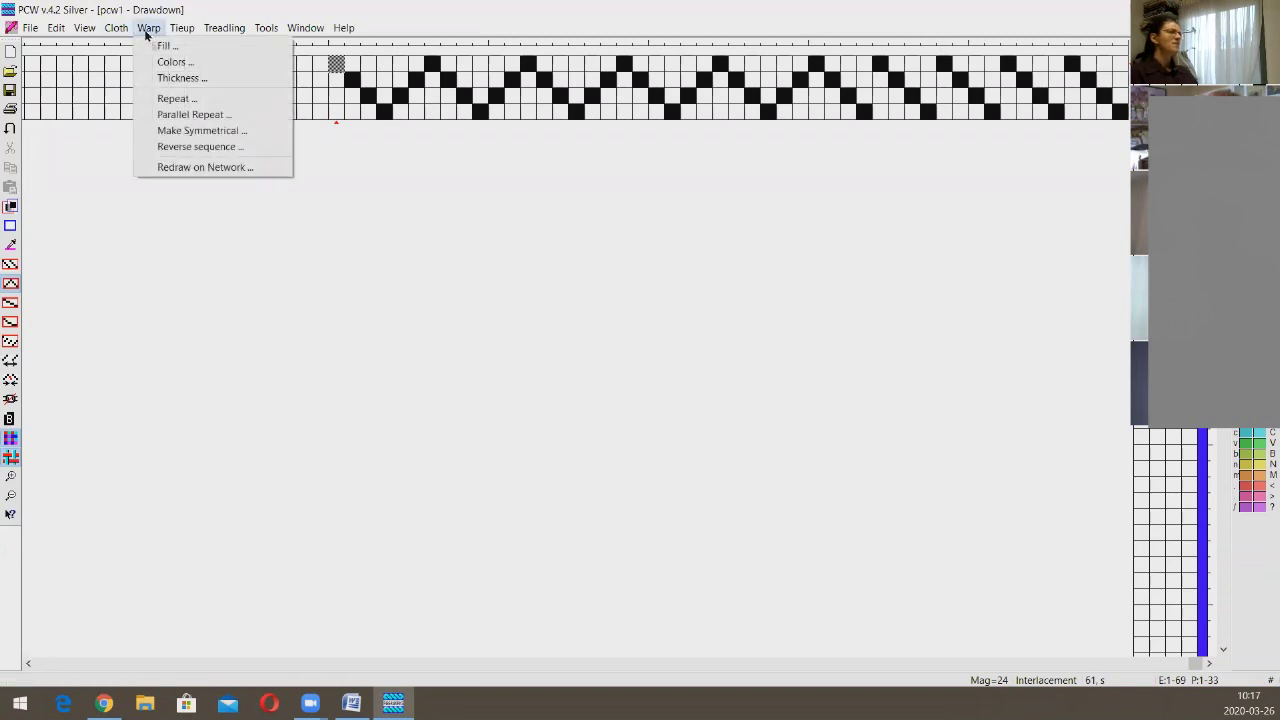
click(251, 98)
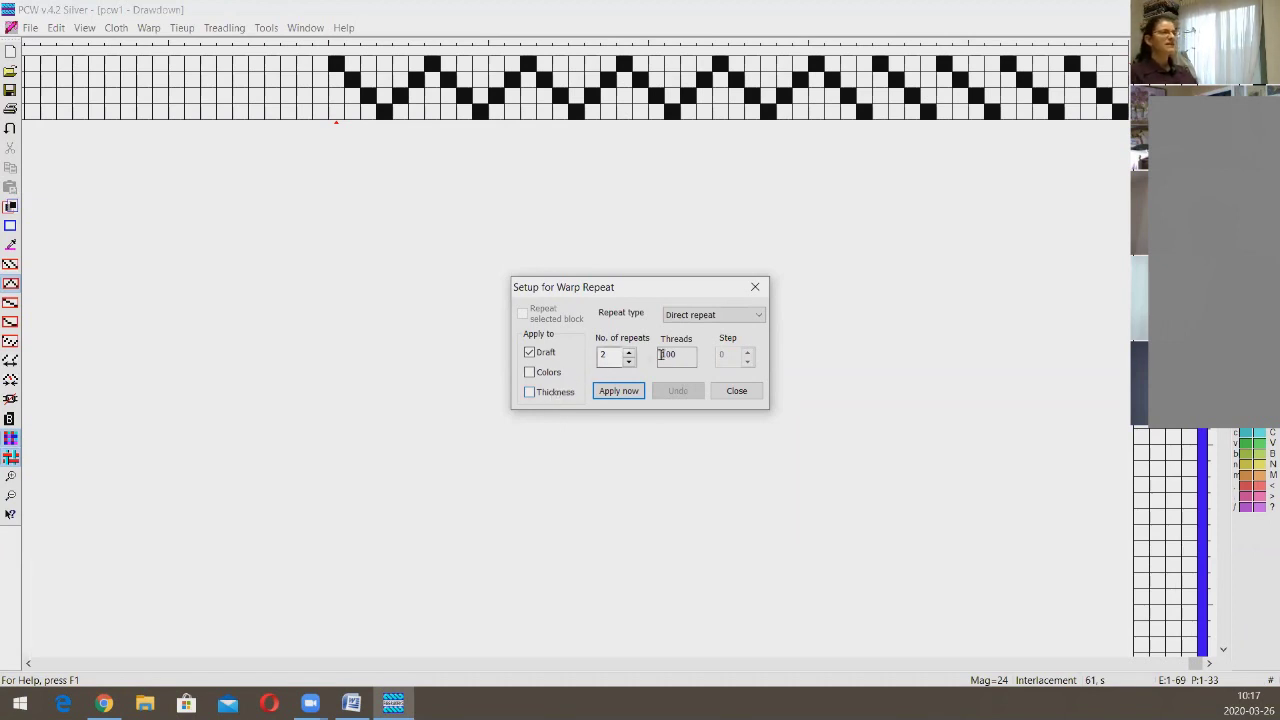
click(737, 390)
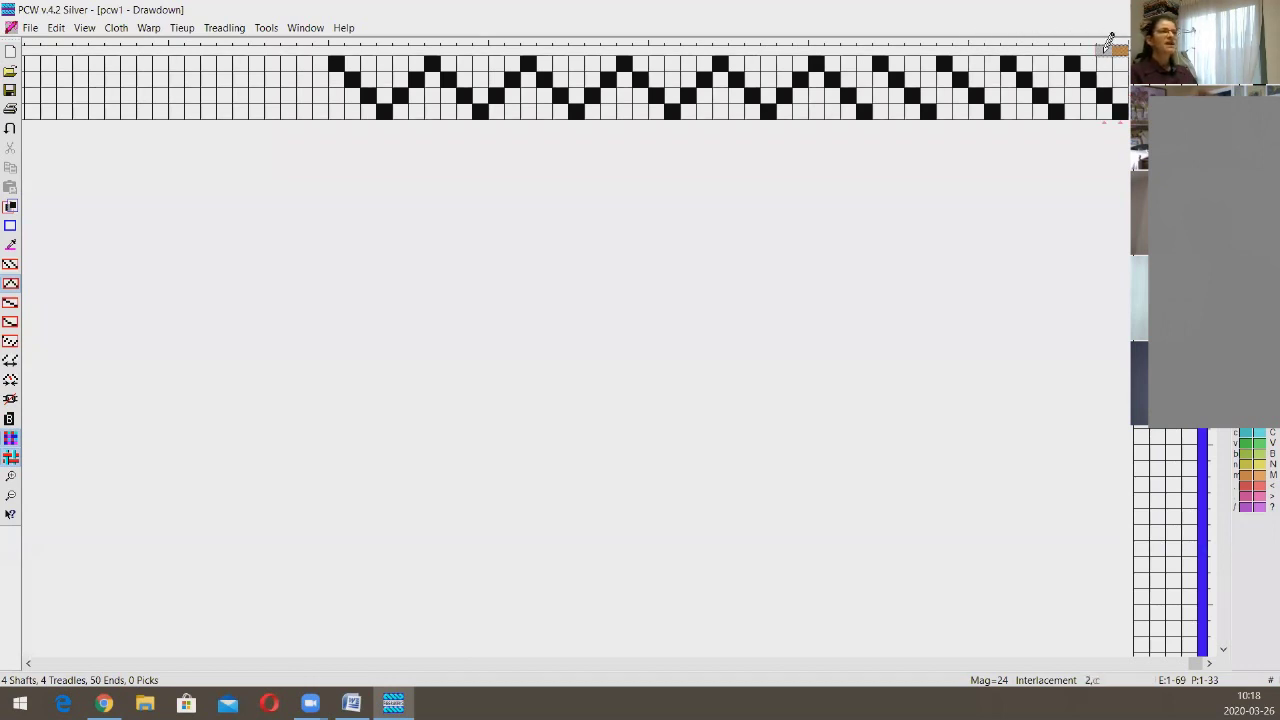
Step: Color warp ends 1–4, 9–12 and 17–23 orange, ends 5, 8, 13, 16 and 24–28 blue, and ends 29–50 green
drag(1118, 42, 940, 46)
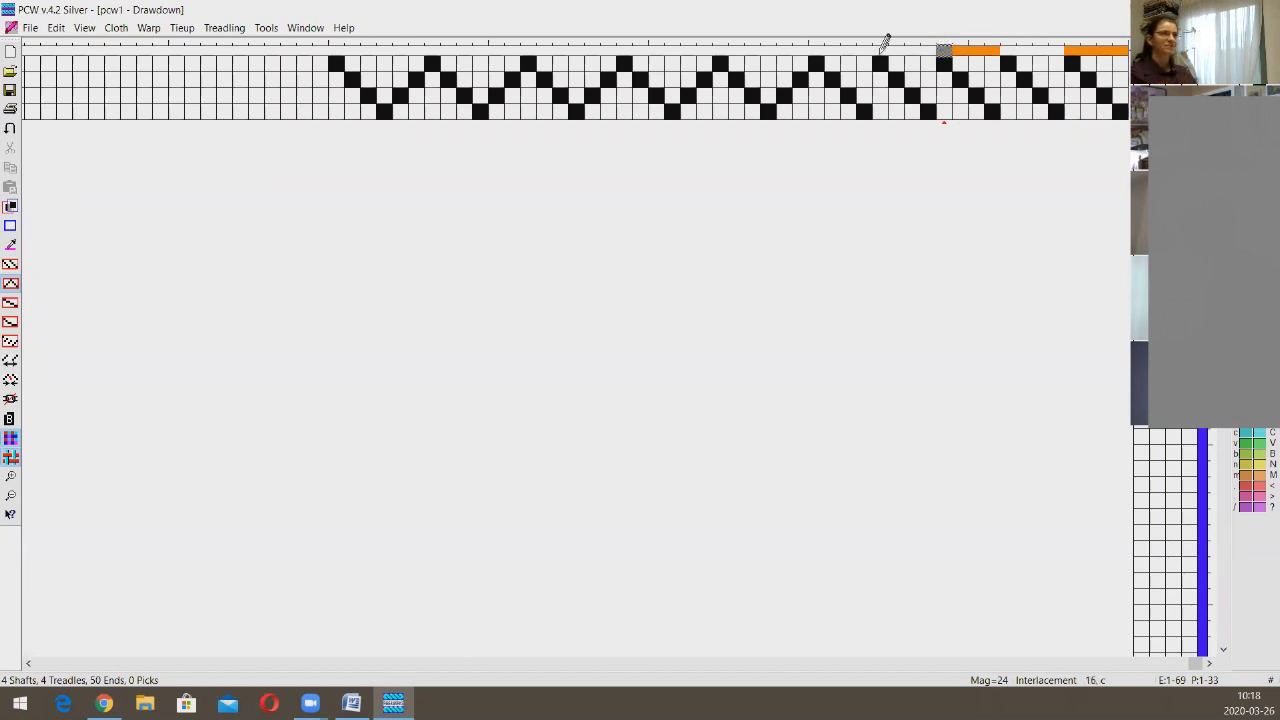
drag(871, 45, 772, 46)
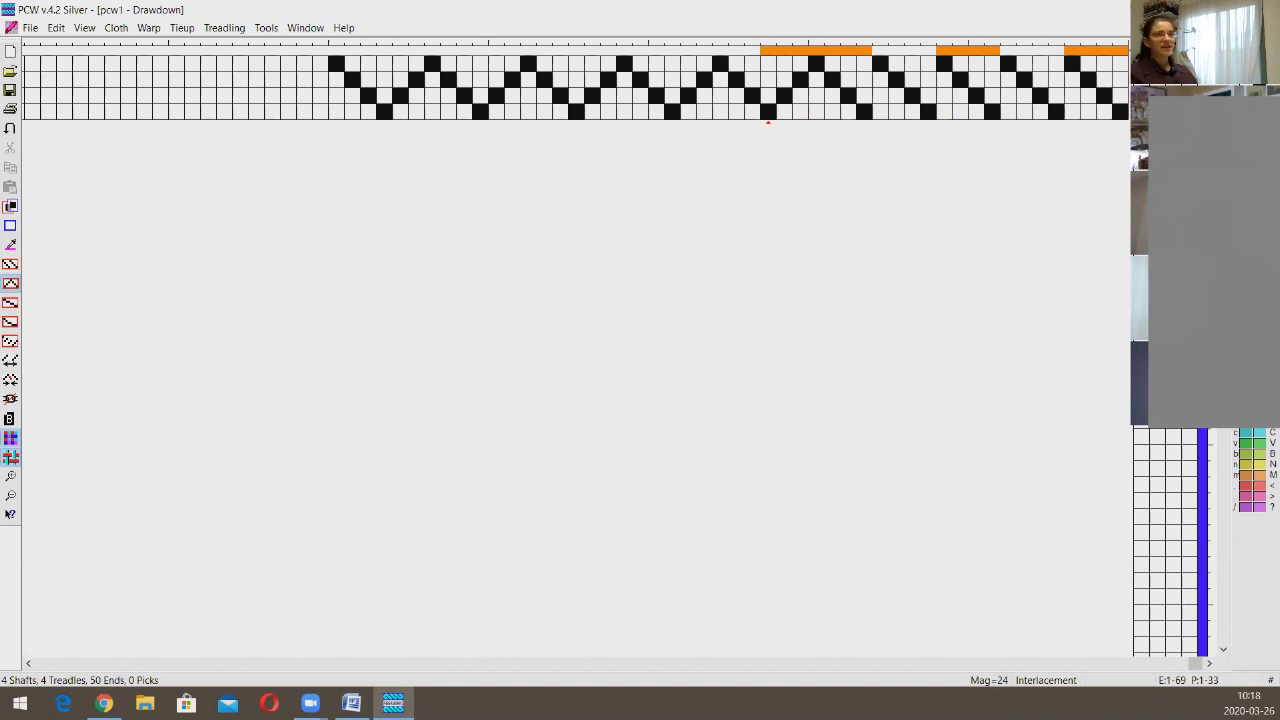
drag(760, 46, 692, 40)
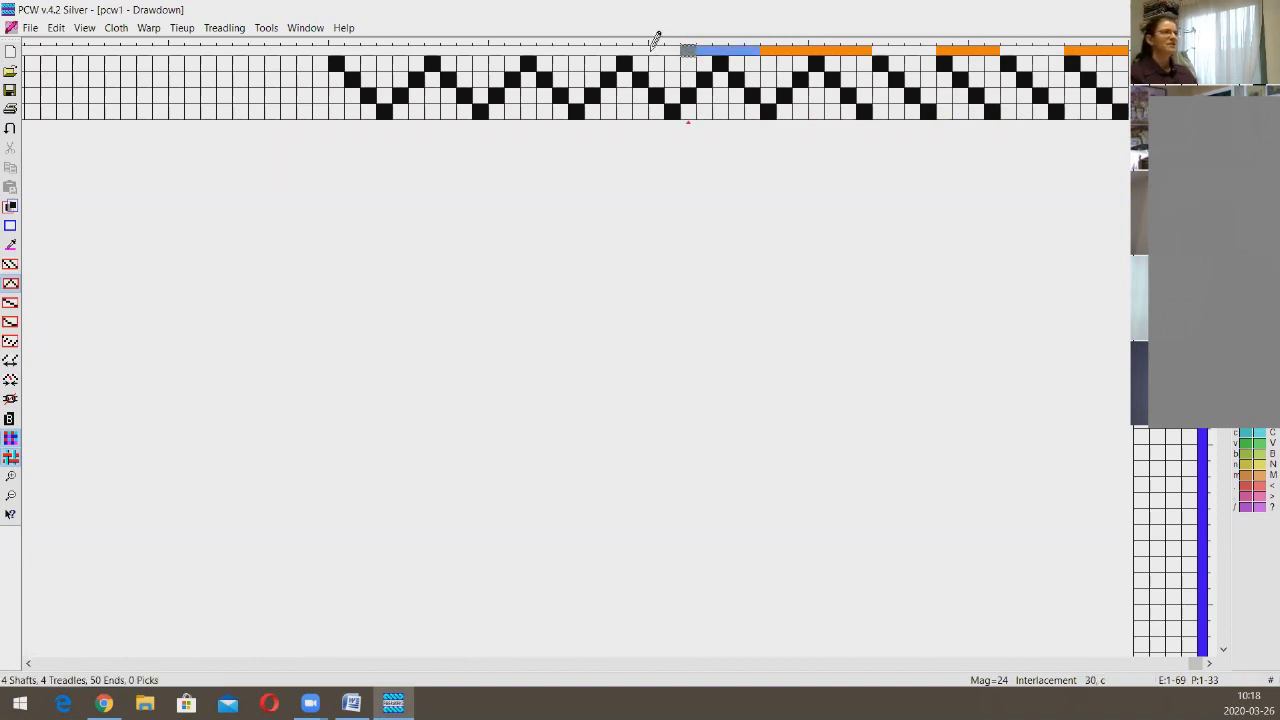
click(1057, 44)
click(928, 48)
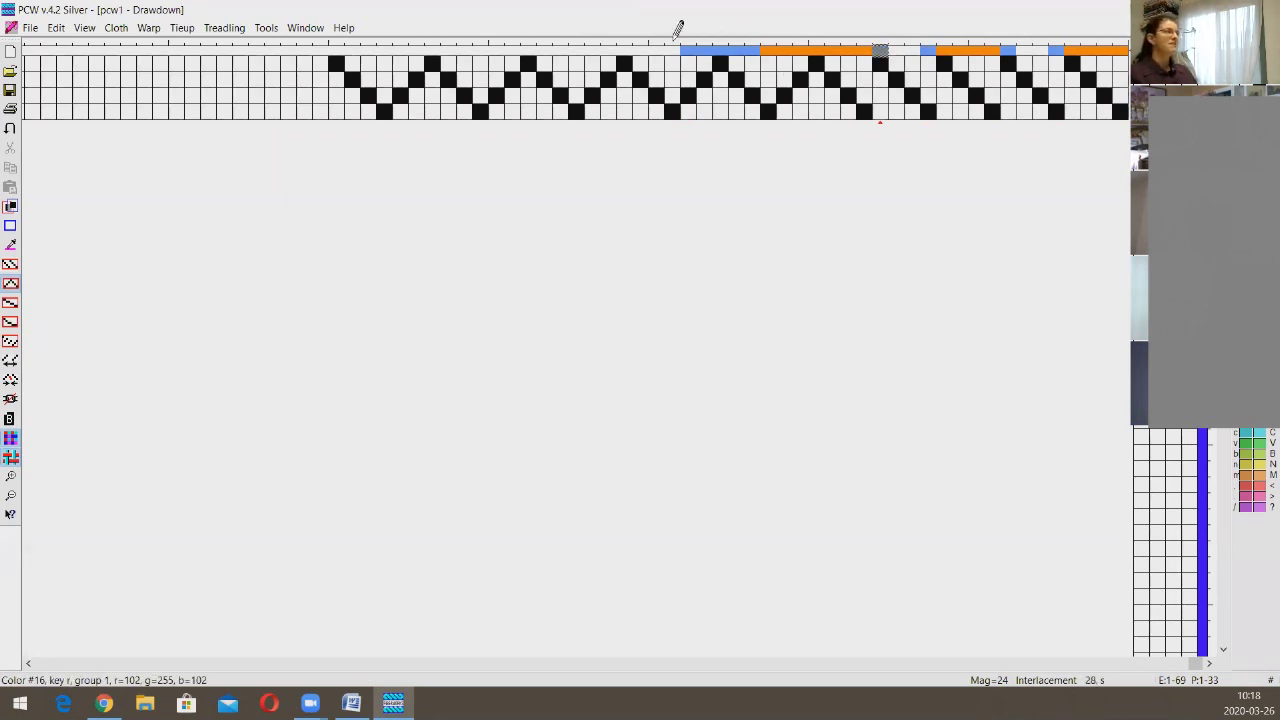
drag(677, 44, 337, 46)
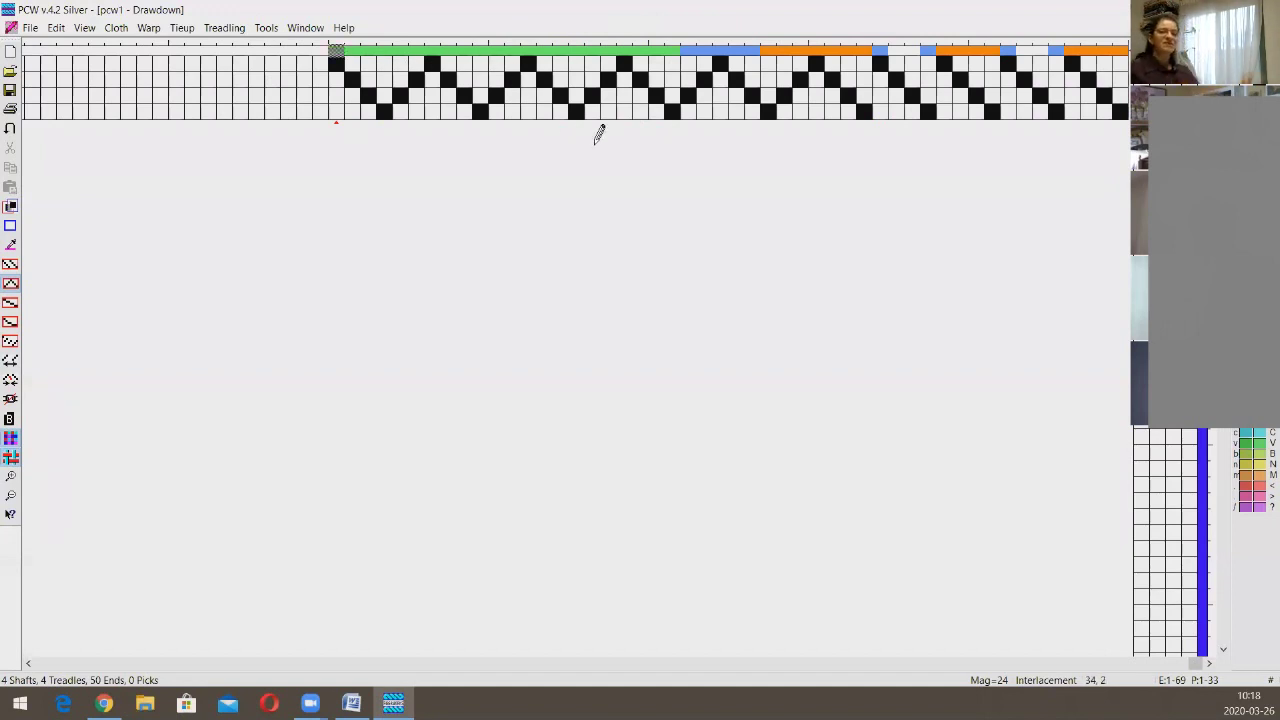
Step: Repeat the warp threading and its colors as a direct repeat, with the number of repeats set to 4
click(149, 30)
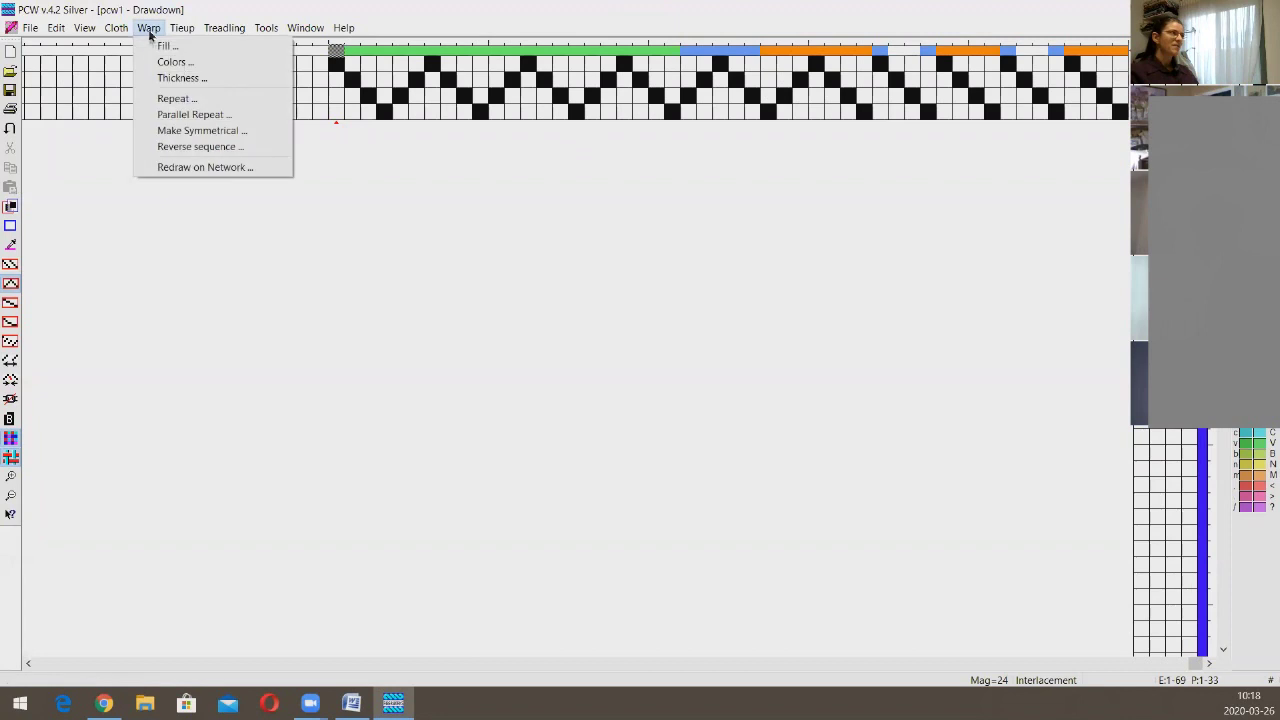
click(207, 100)
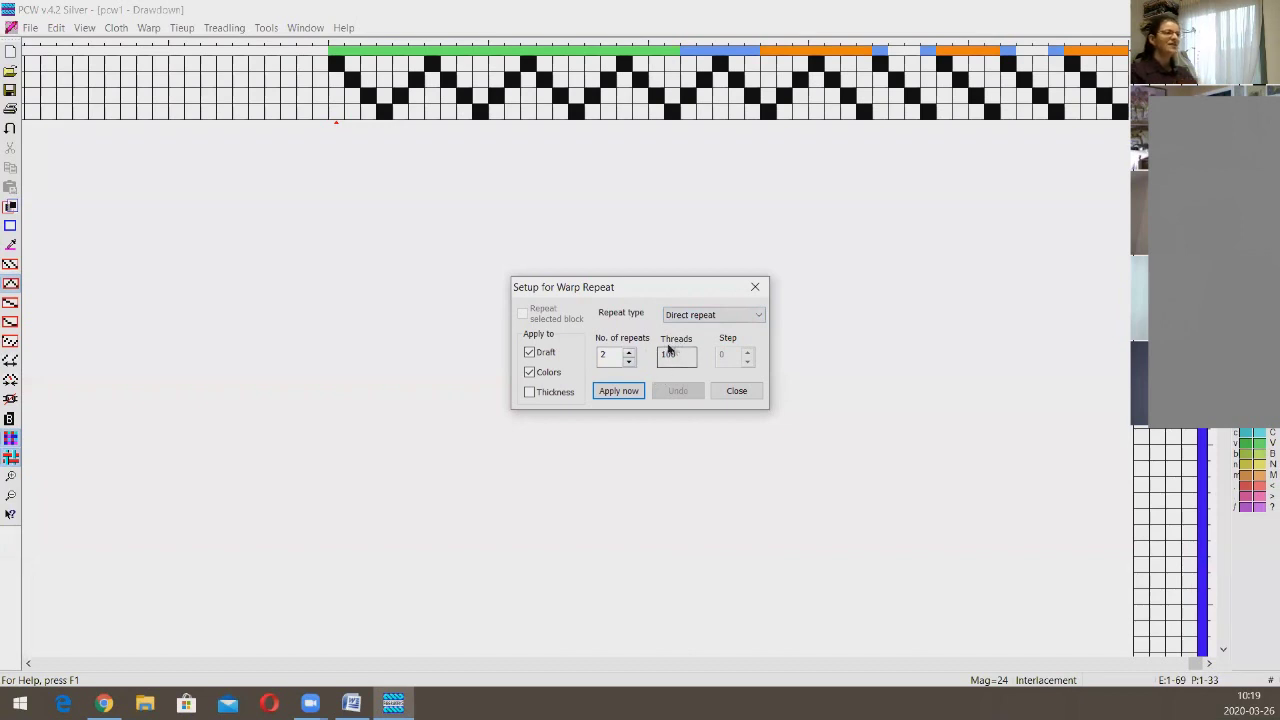
click(628, 353)
click(628, 353)
click(628, 361)
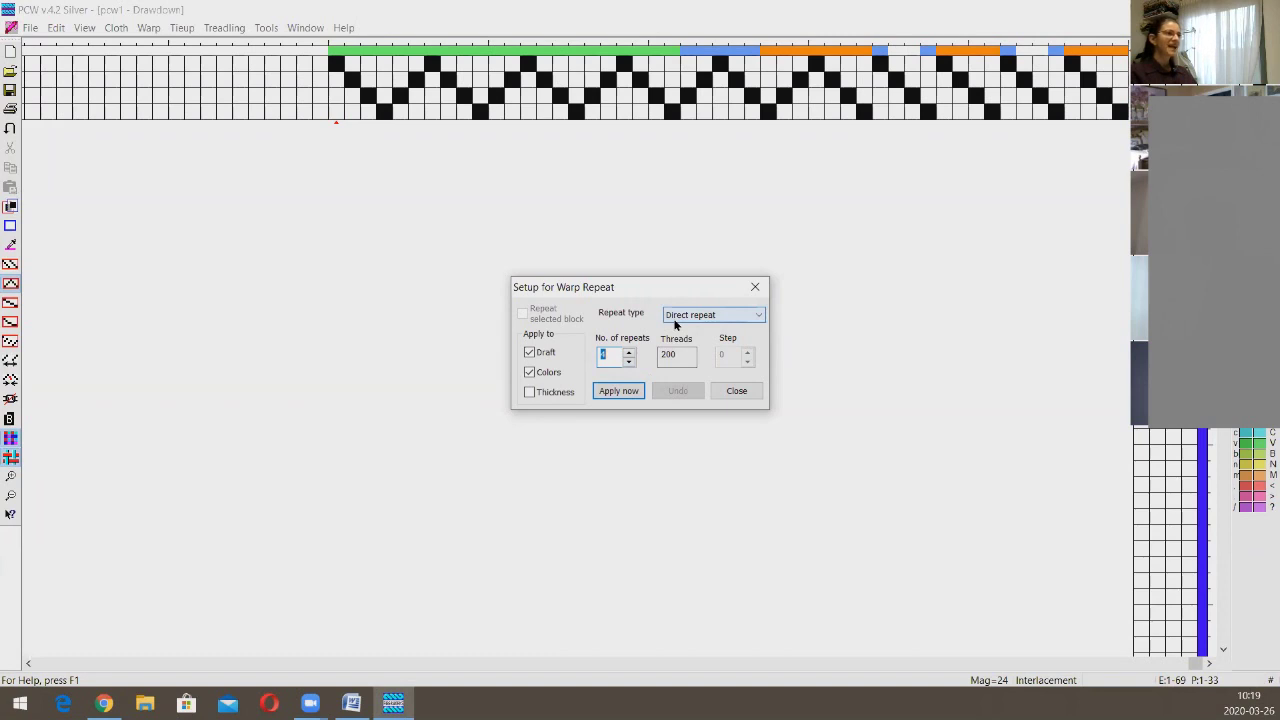
click(627, 391)
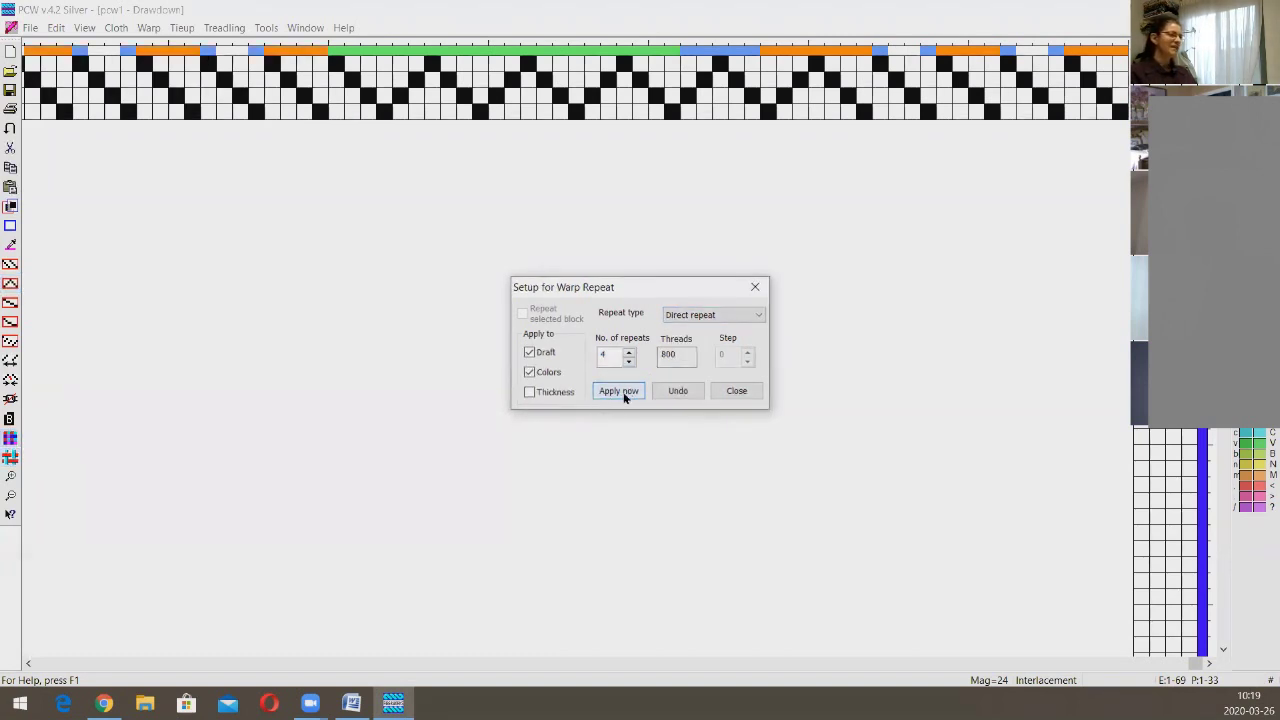
click(737, 391)
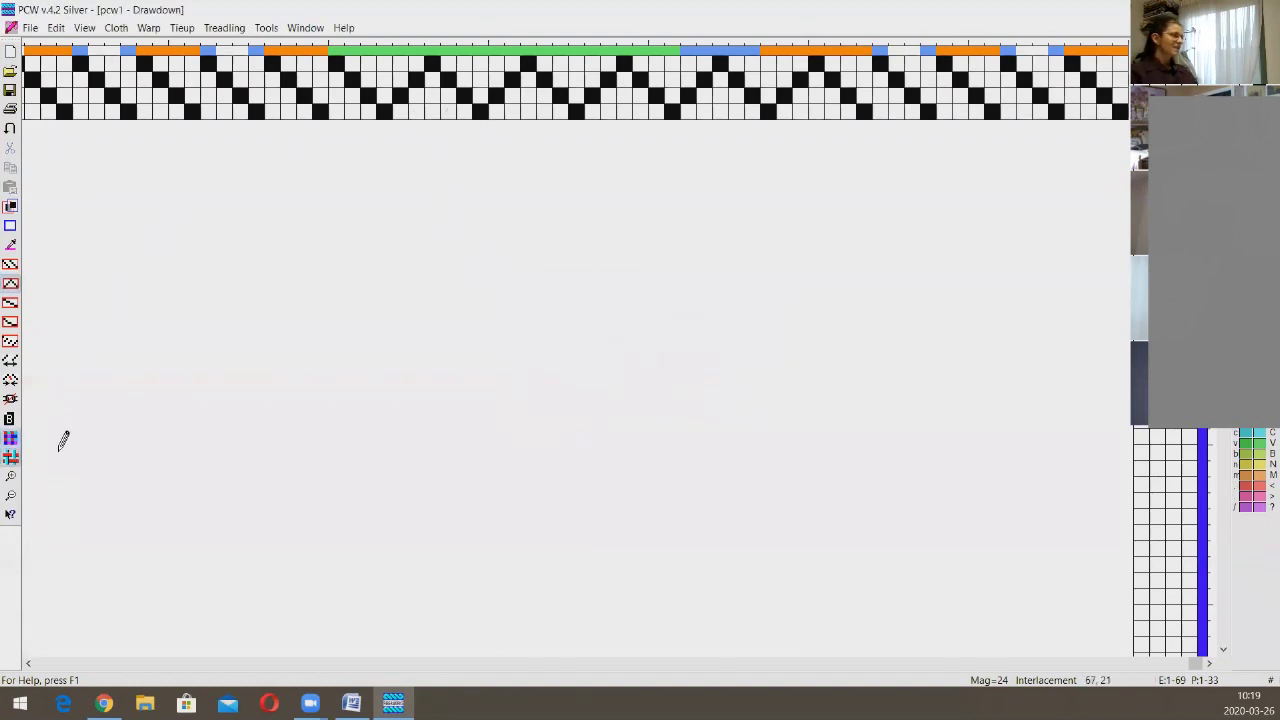
Step: Generate the treadling with Weave As Drawn In, copying both the draft and the colors exactly as drawn
click(11, 497)
click(11, 497)
click(11, 497)
click(11, 497)
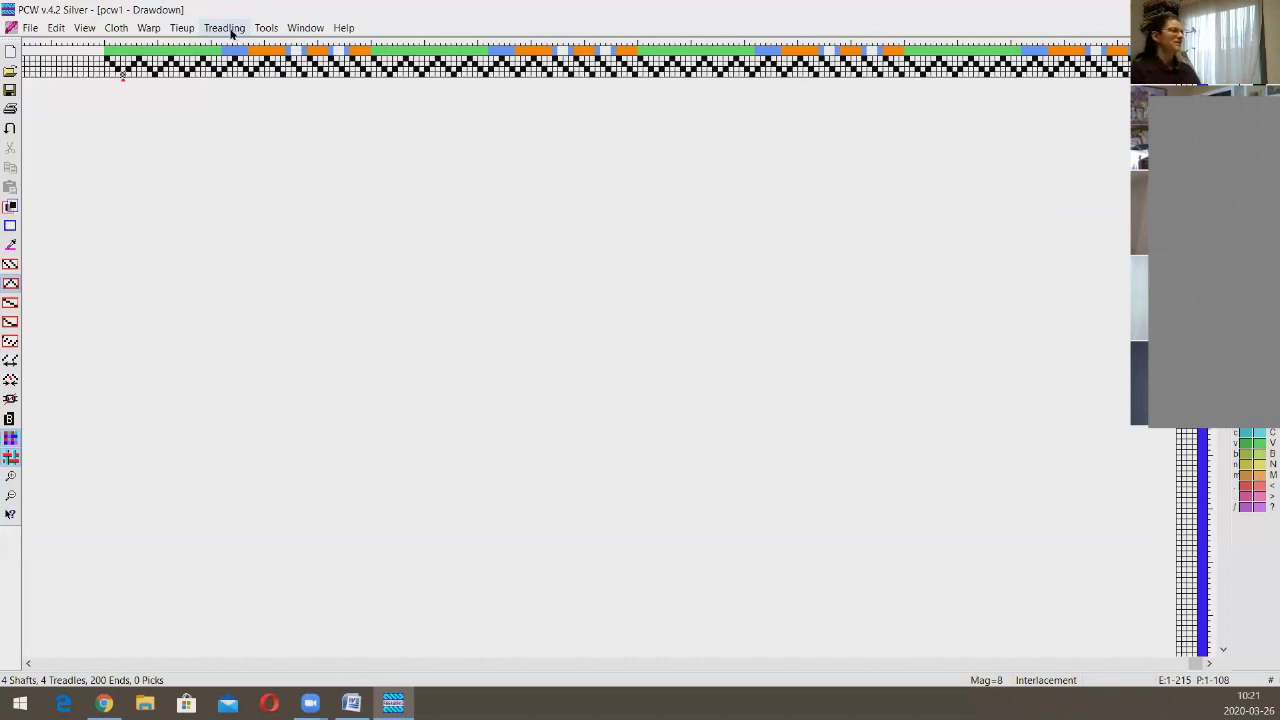
click(231, 33)
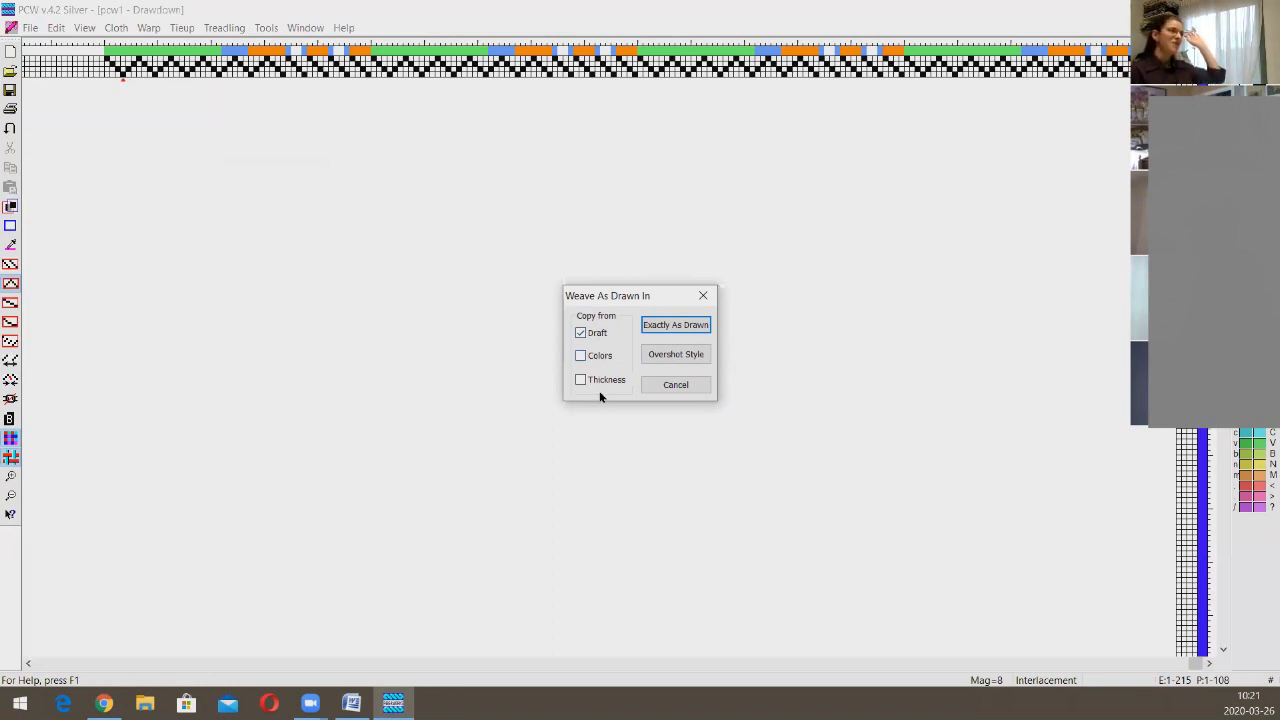
click(590, 354)
click(594, 350)
click(597, 358)
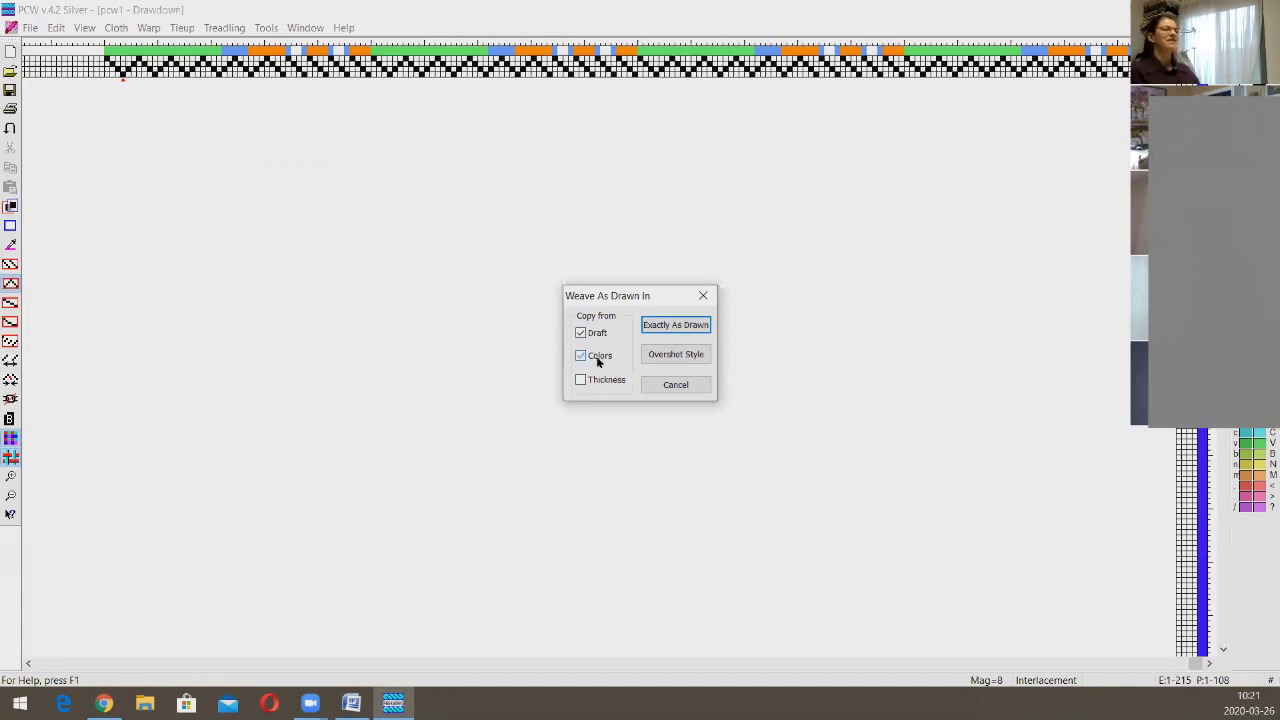
click(678, 328)
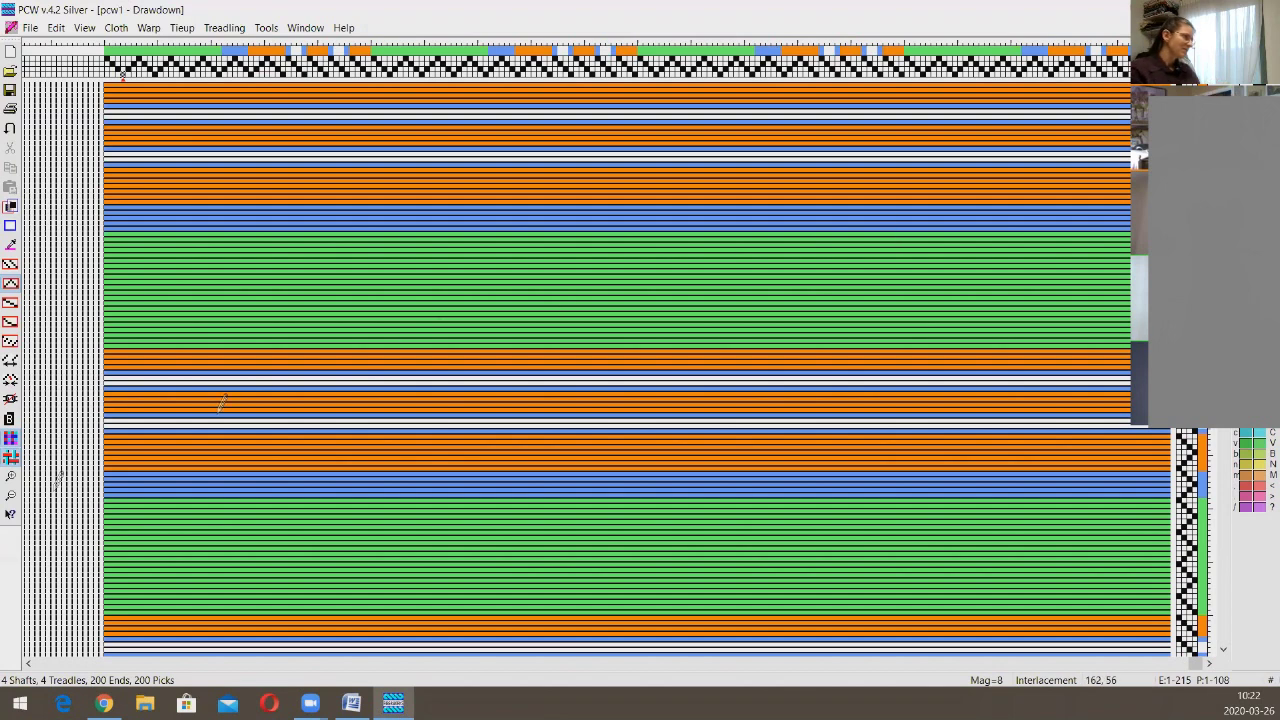
Step: Fill in the tie-up with shafts 1 and 2 on treadle 1, 2 and 3 on treadle 2, 3 and 4 on treadle 3, and 1 and 4 on treadle 4
click(12, 478)
click(12, 478)
click(12, 478)
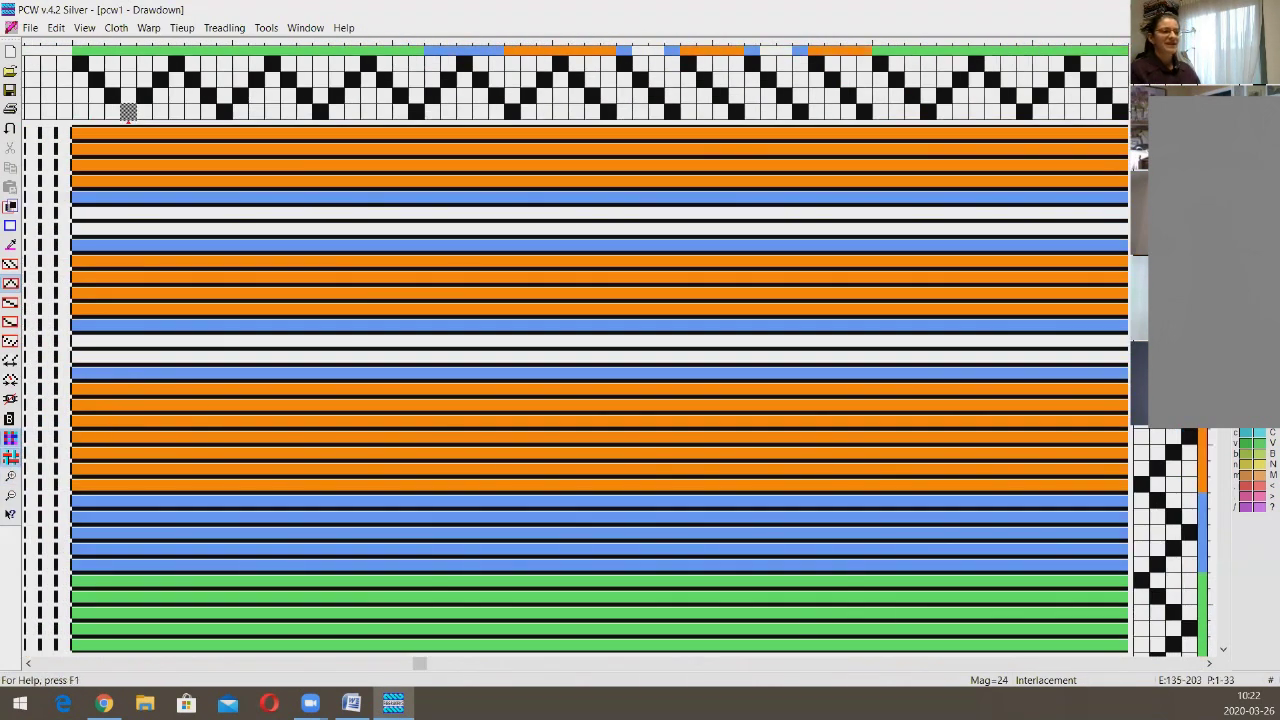
drag(417, 663, 1203, 662)
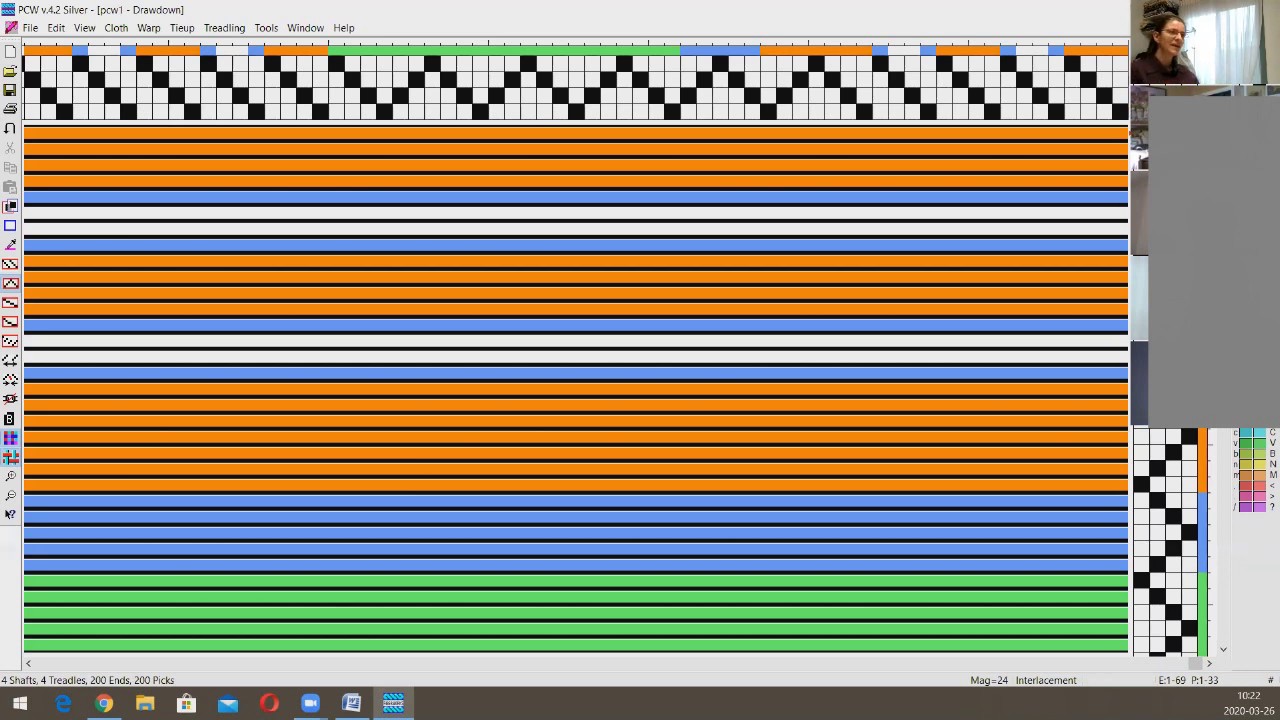
click(1141, 112)
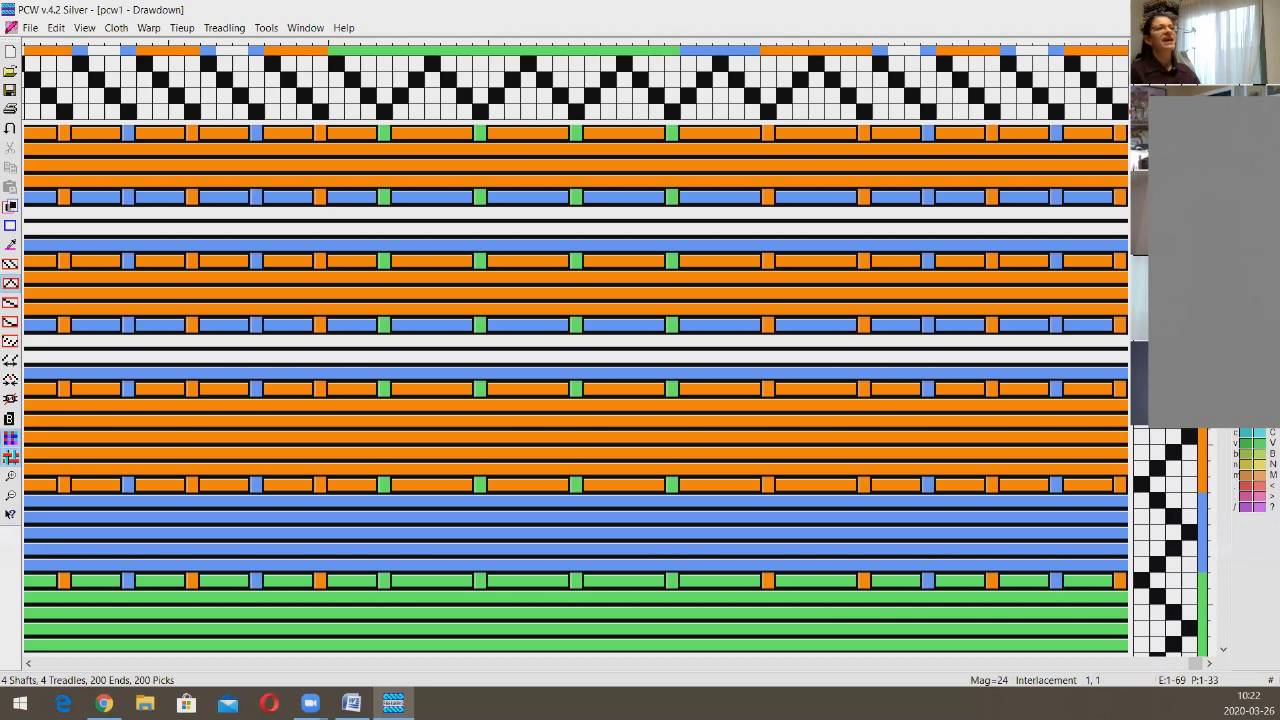
click(1141, 96)
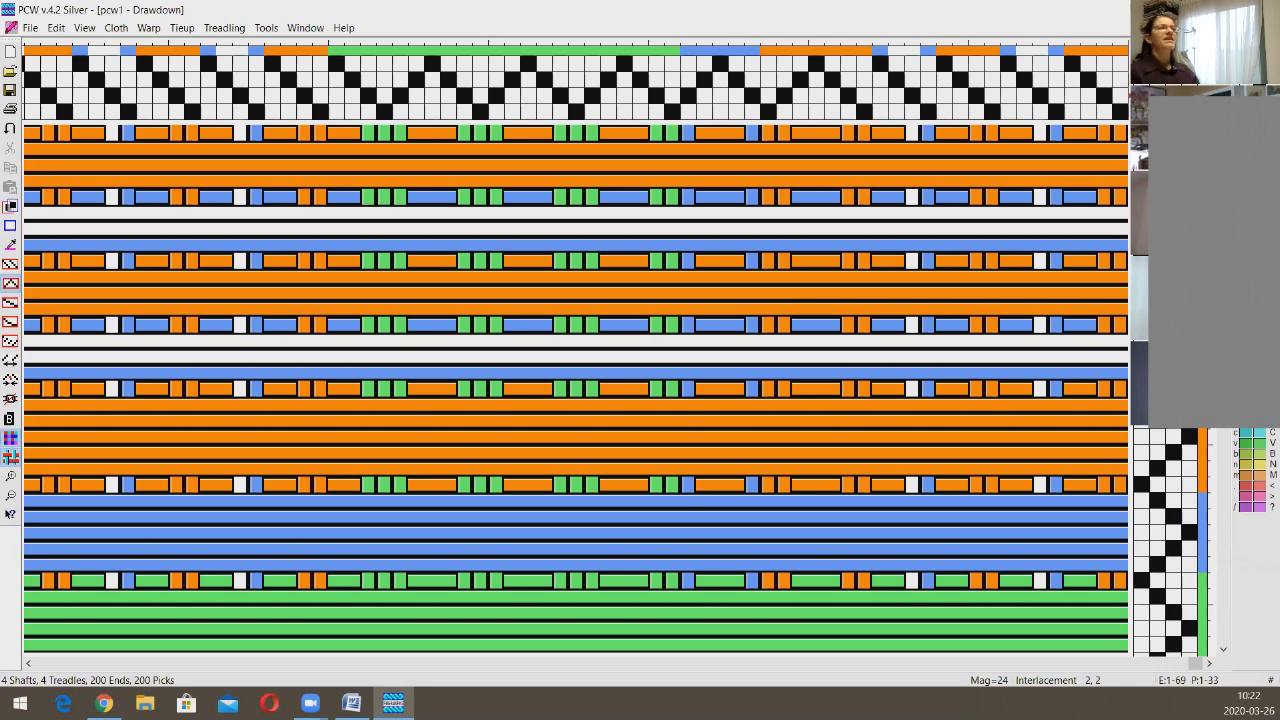
click(1157, 95)
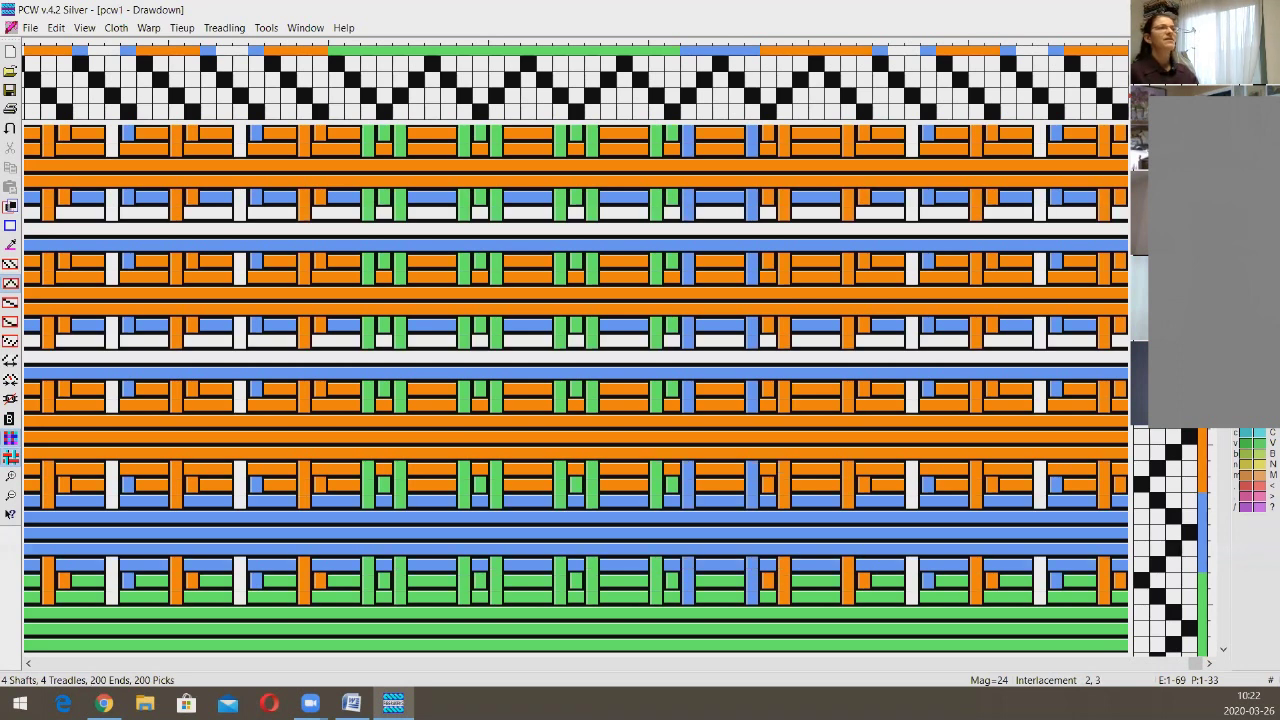
click(1157, 80)
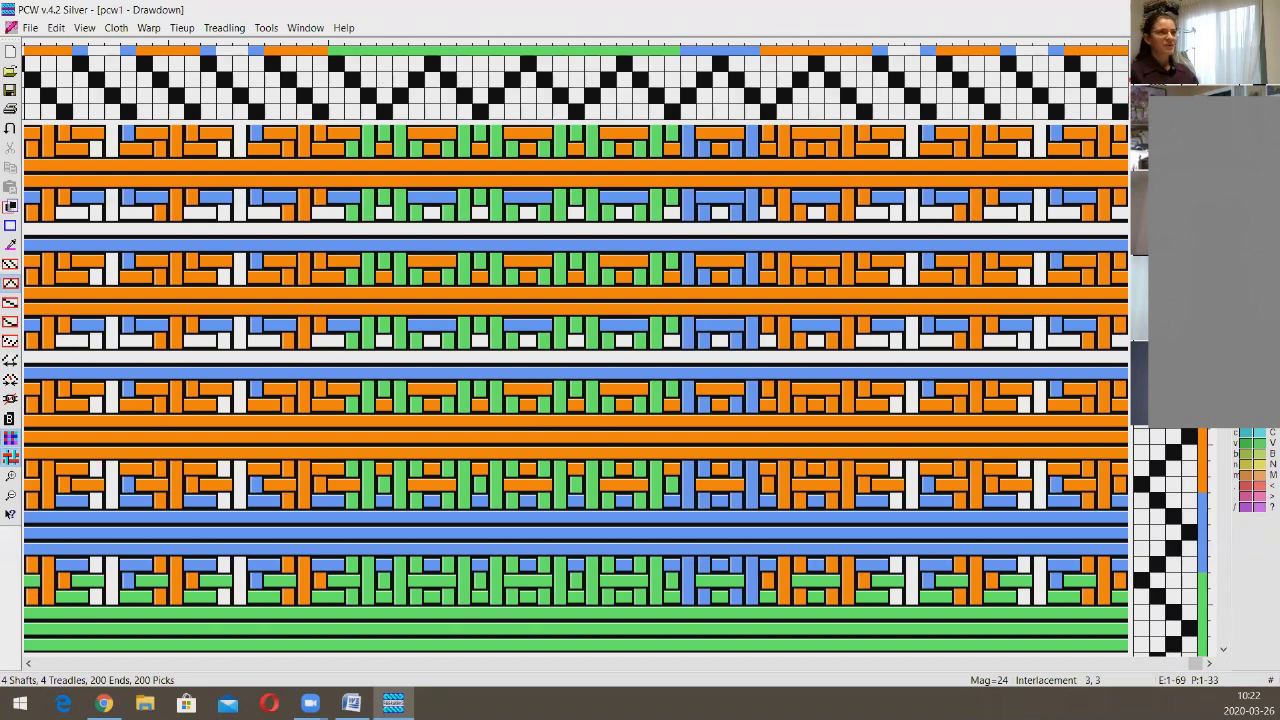
click(1173, 80)
click(1173, 64)
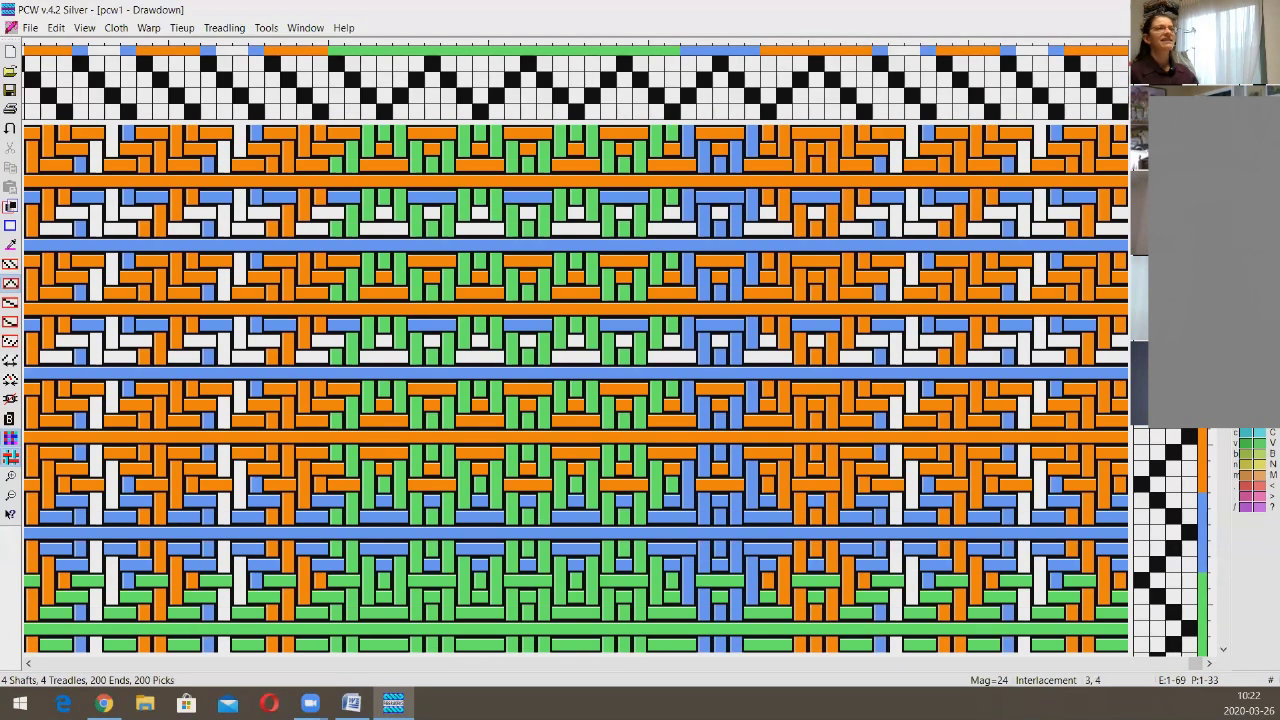
click(1189, 112)
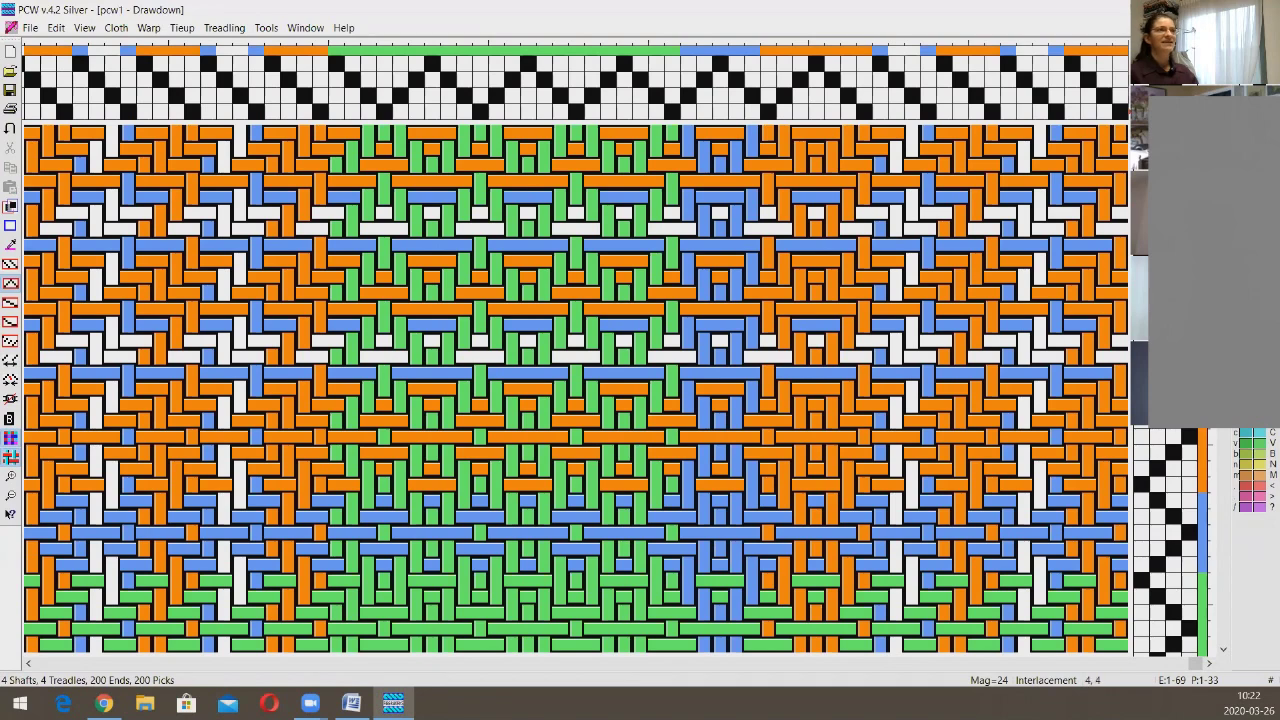
click(1189, 64)
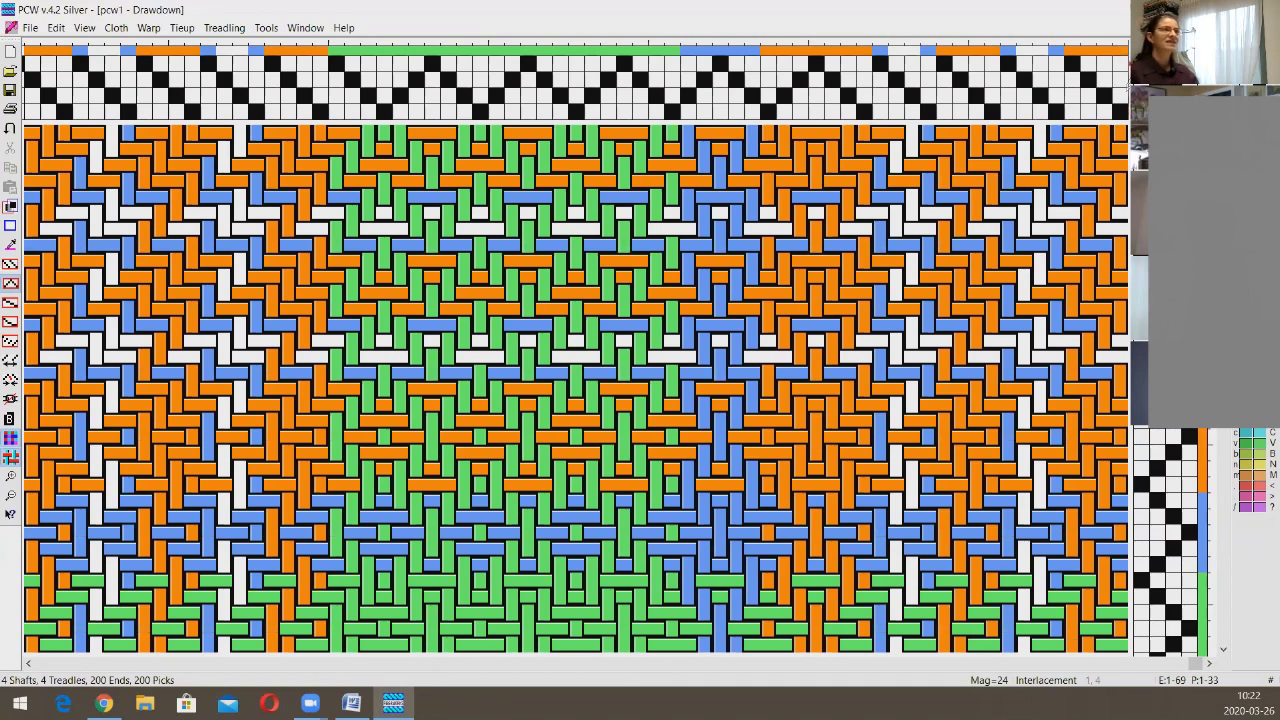
Step: Examine the resulting plaid in the drawdown at several magnifications, both as a whole cloth and in closer detail
click(10, 496)
click(10, 496)
click(10, 496)
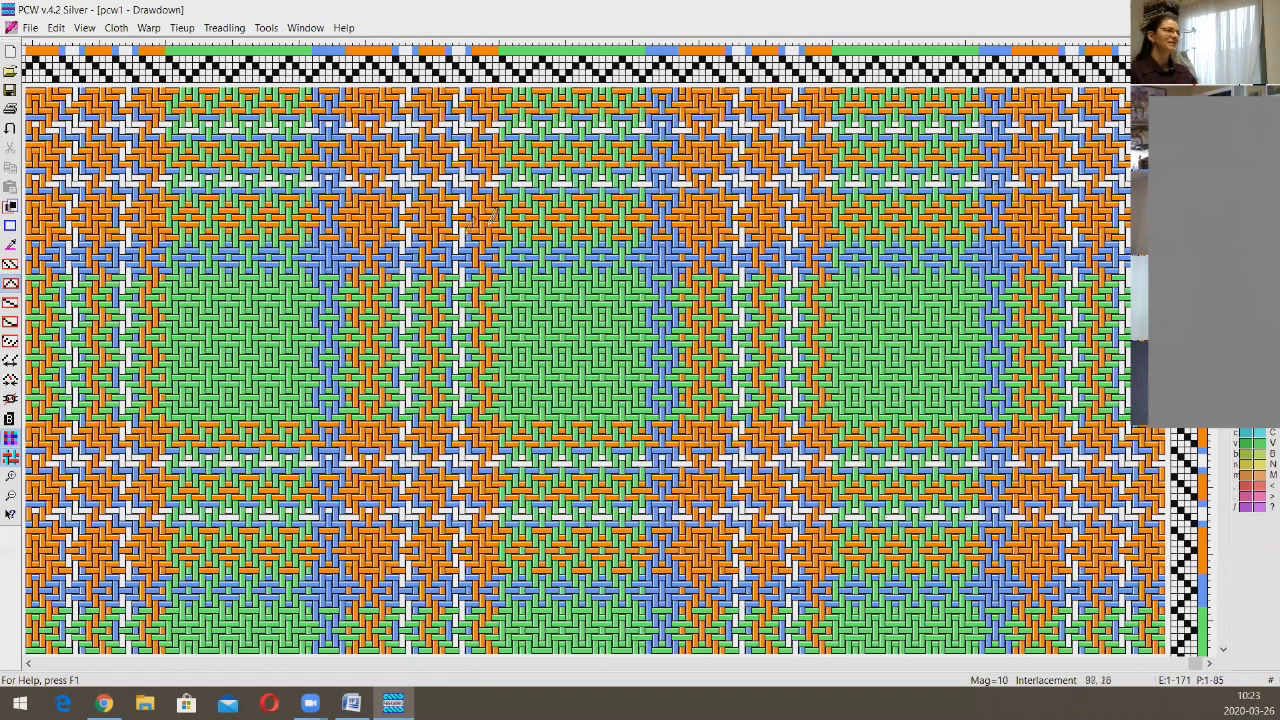
click(10, 497)
click(10, 497)
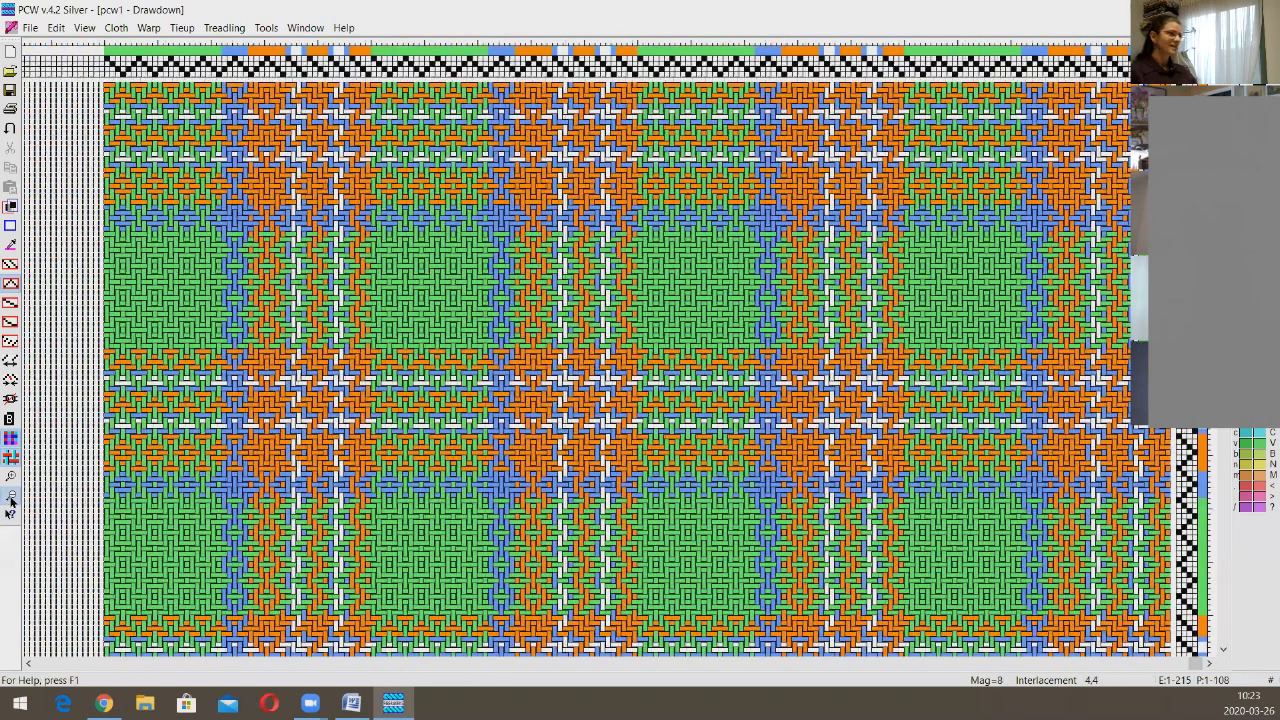
click(10, 497)
click(10, 497)
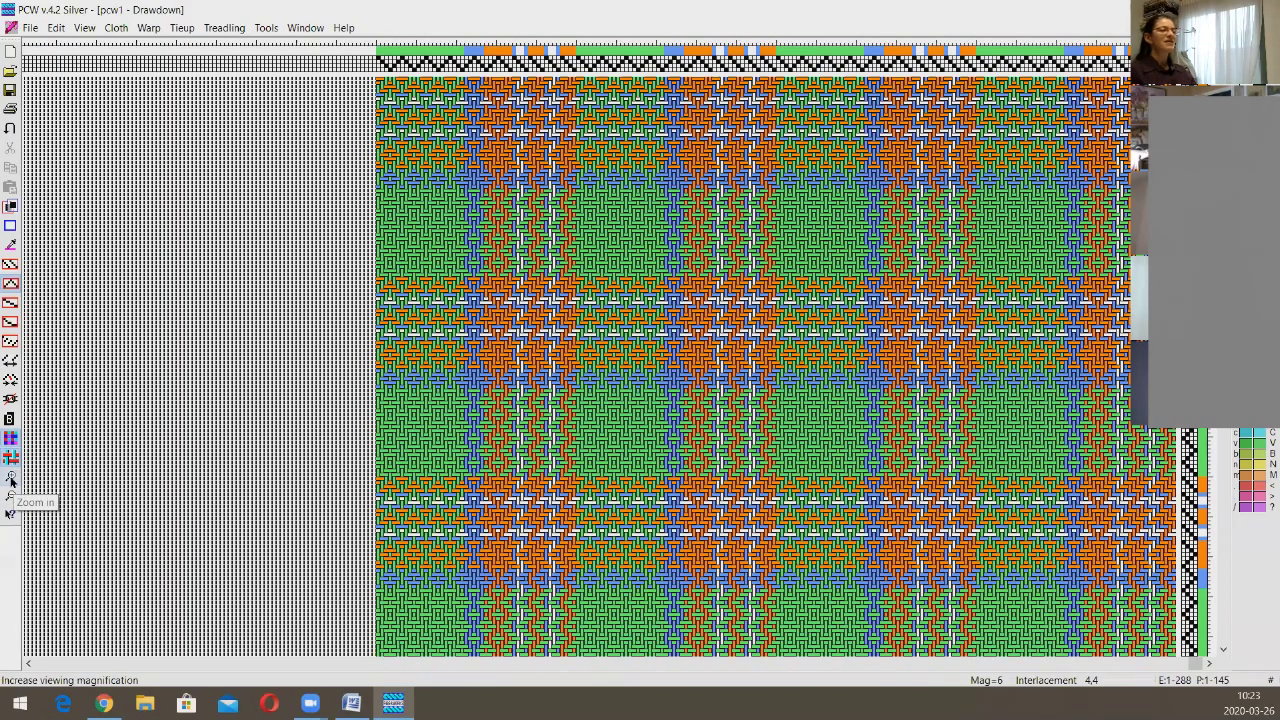
click(11, 478)
click(11, 478)
click(11, 478)
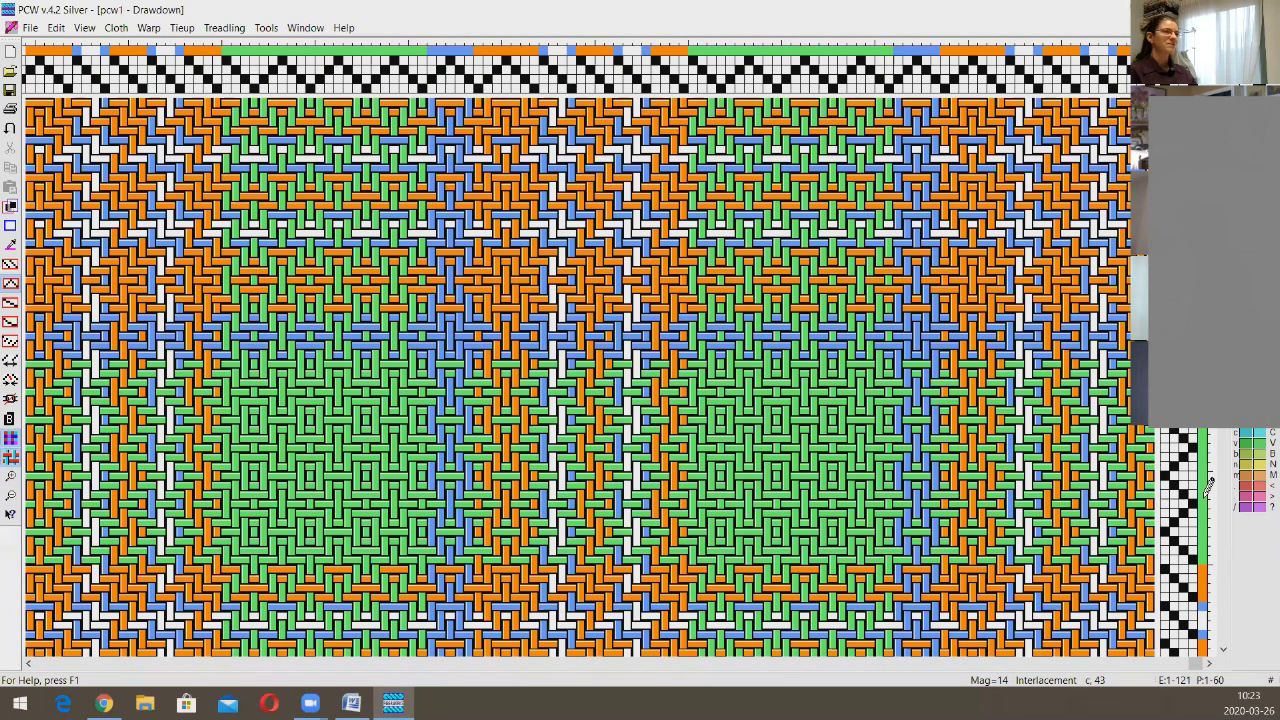
Step: Try painting a long run of weft picks from the first pick onward red, and recolor them dark blue
click(10, 225)
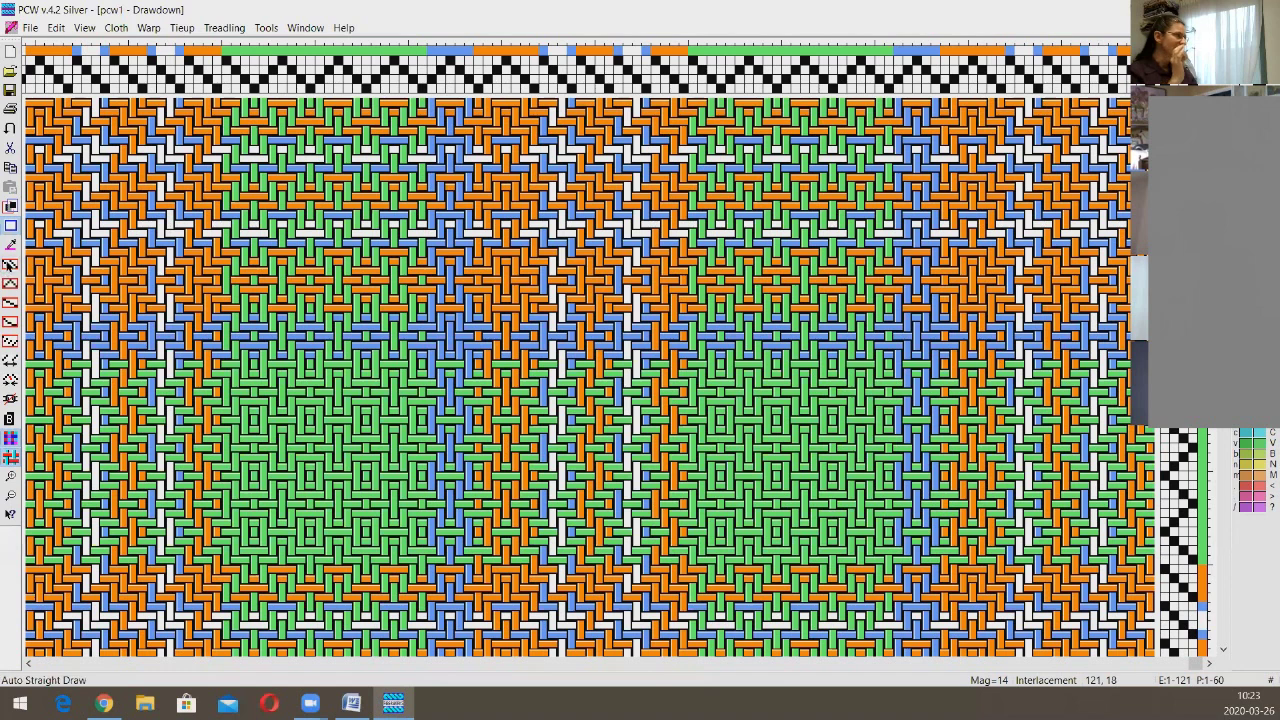
click(8, 266)
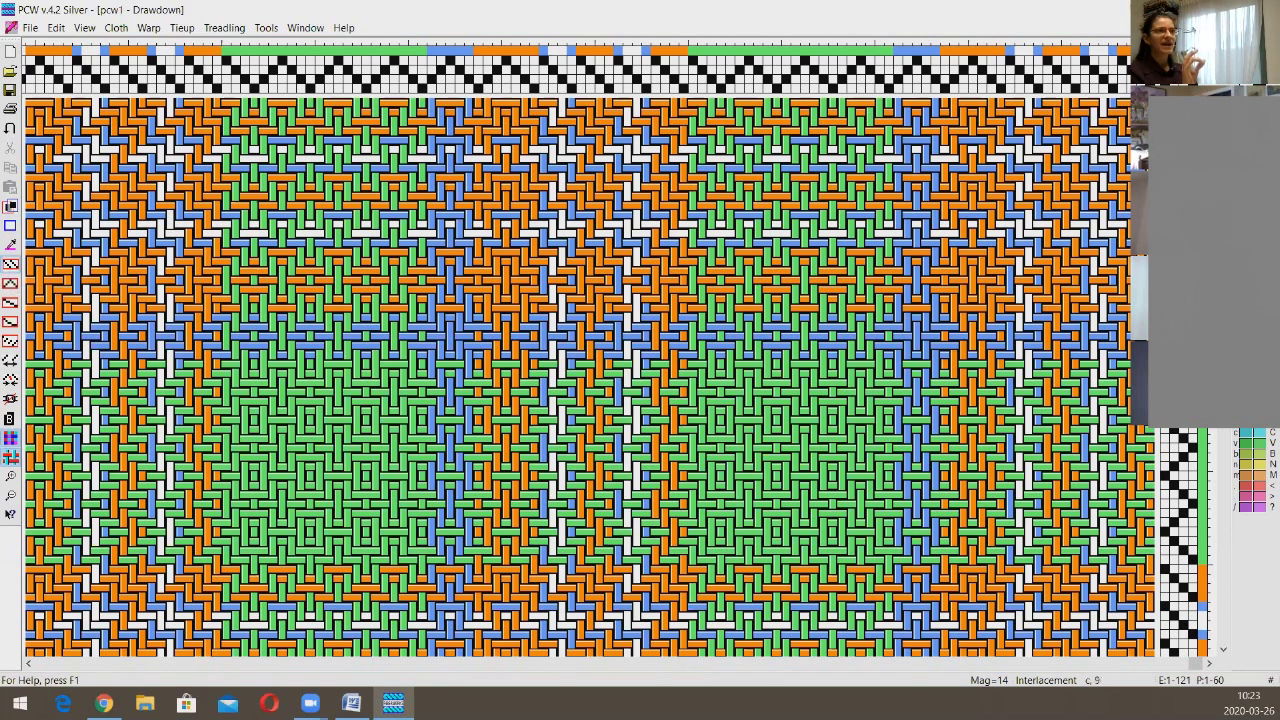
drag(1204, 100, 1212, 522)
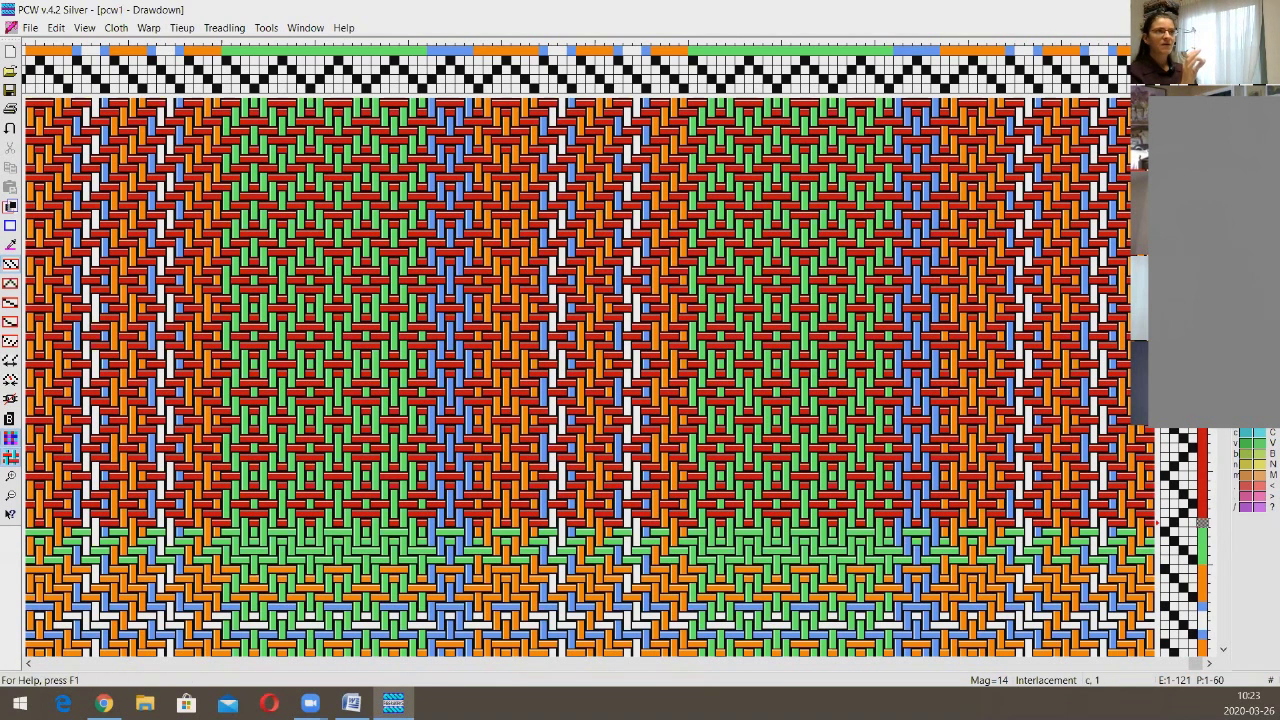
drag(1204, 100, 1206, 568)
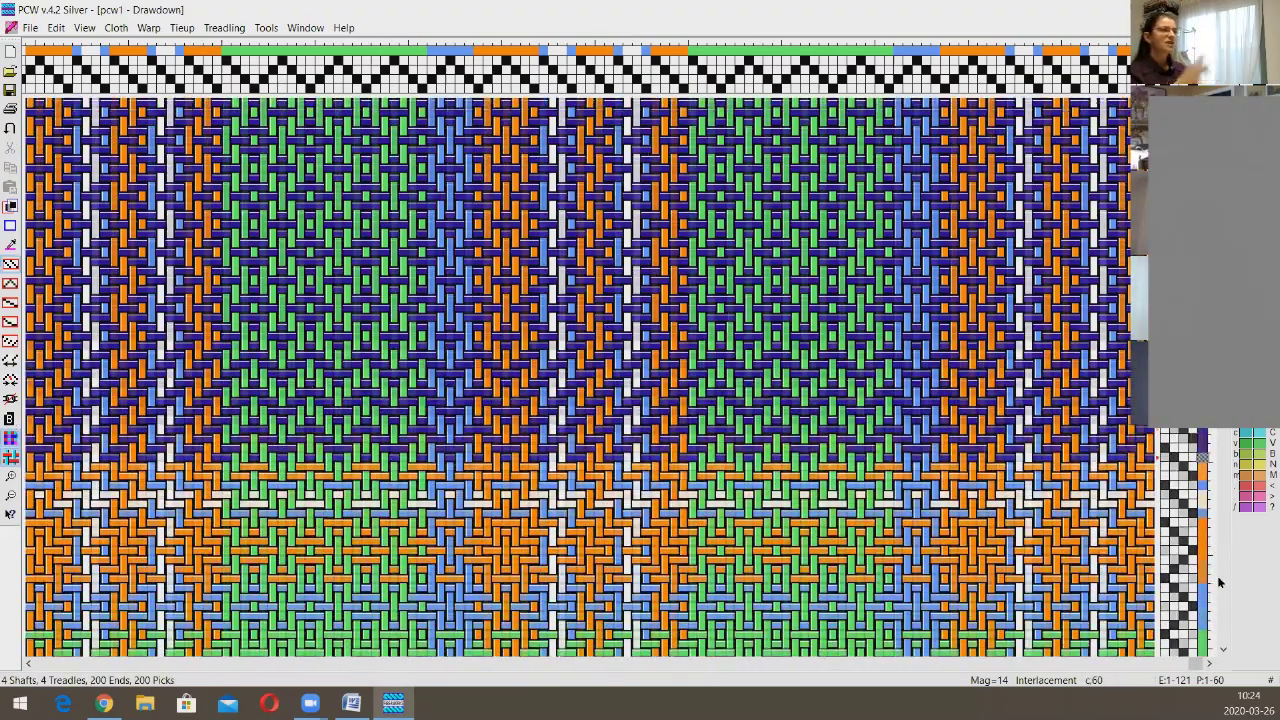
scroll(1219, 582, up, 3)
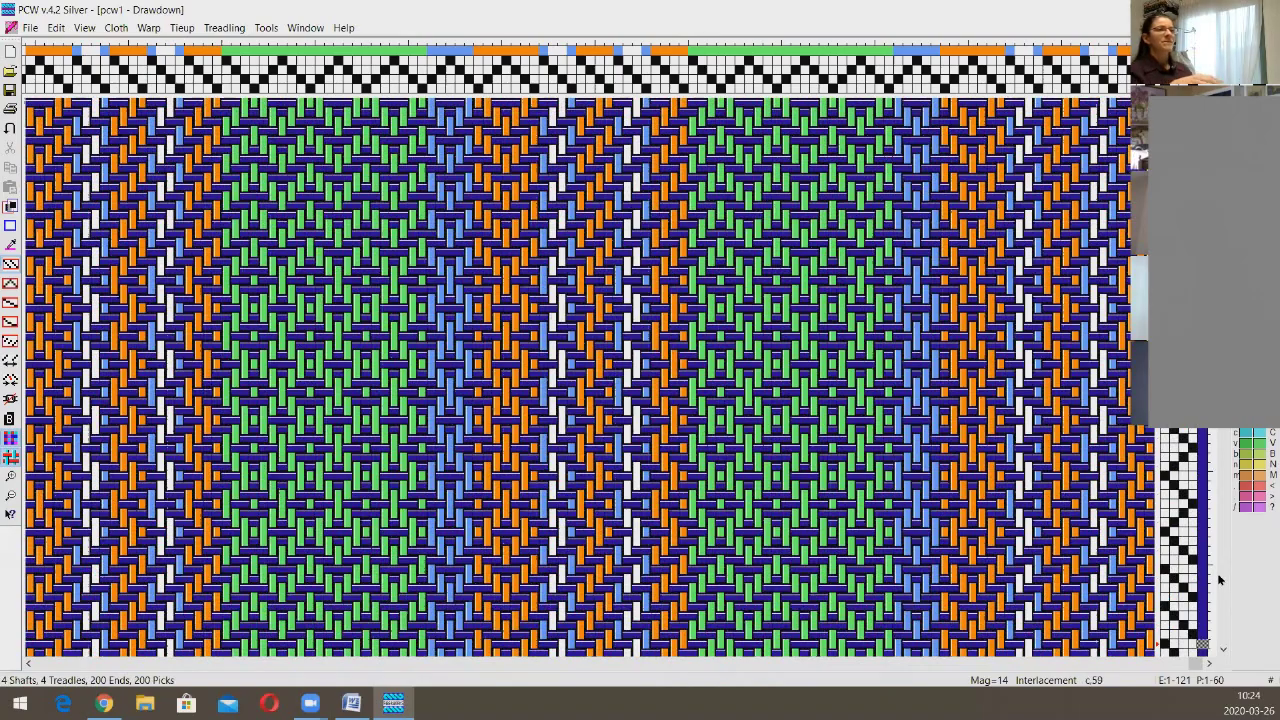
scroll(1219, 578, down, 11)
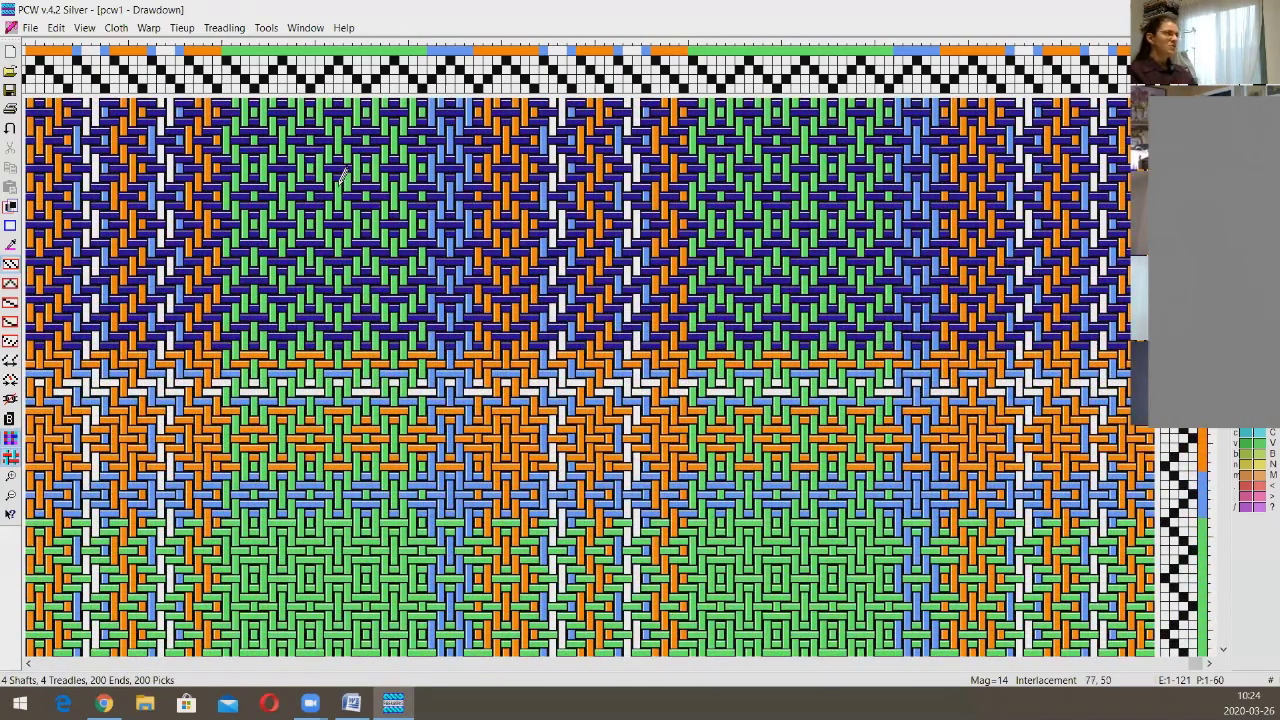
Step: Recolor the entire weft bright blue, using the All threads pattern in the weft thread colors
click(231, 28)
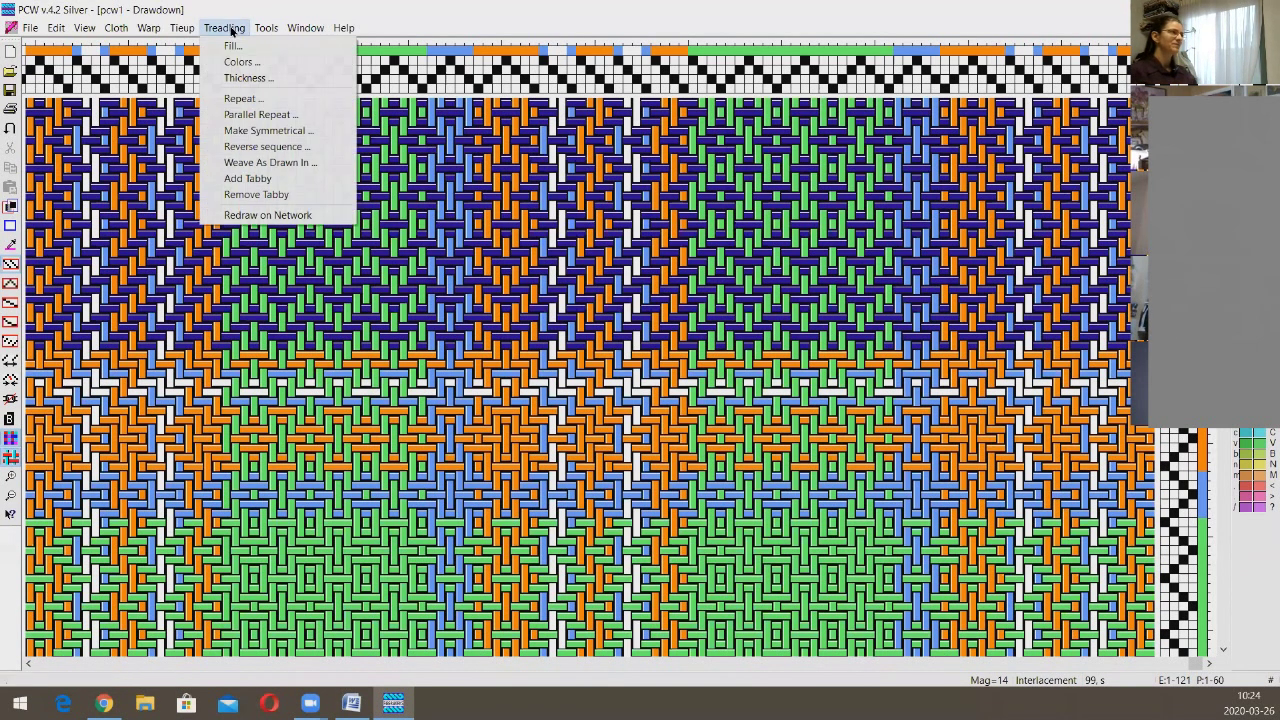
click(269, 63)
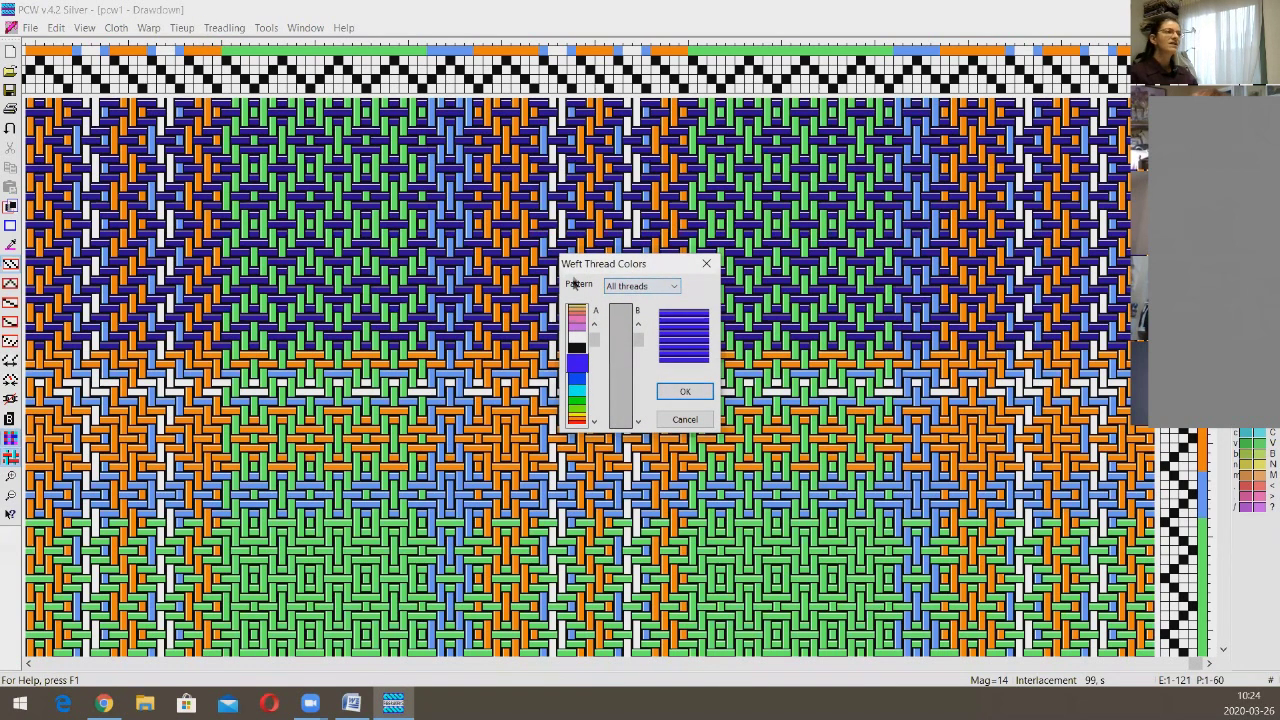
click(677, 288)
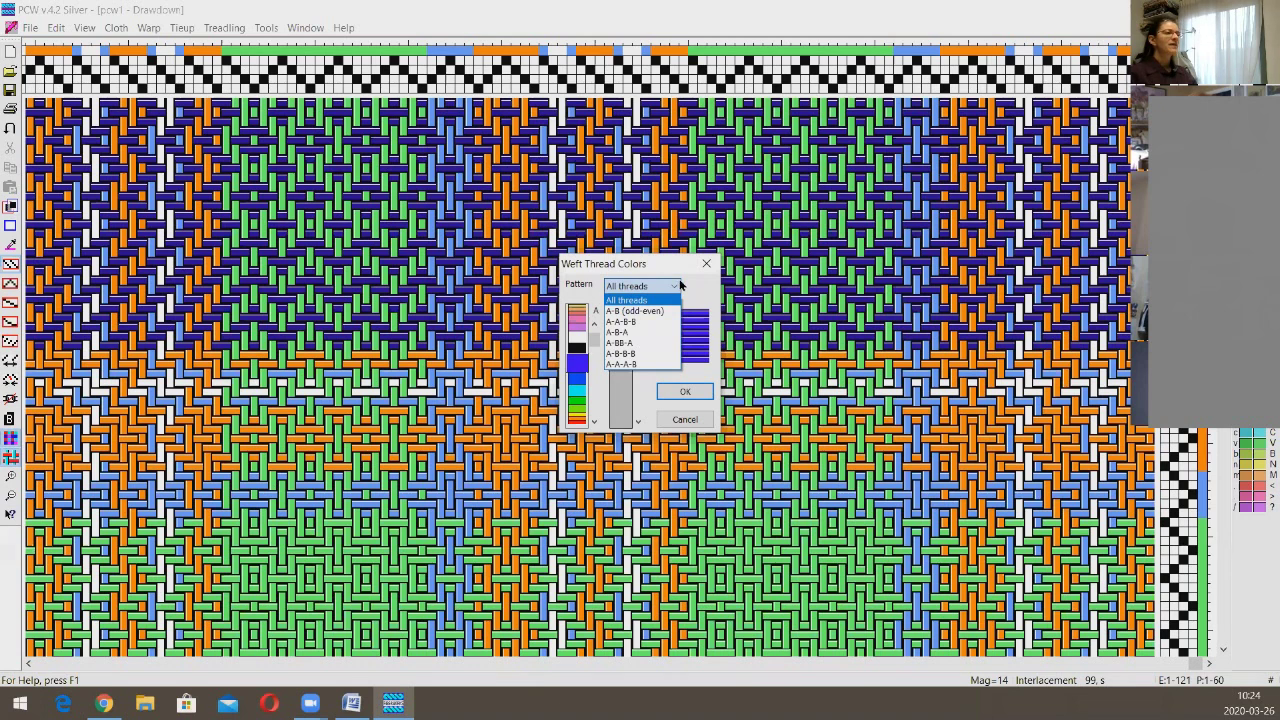
click(679, 286)
click(580, 366)
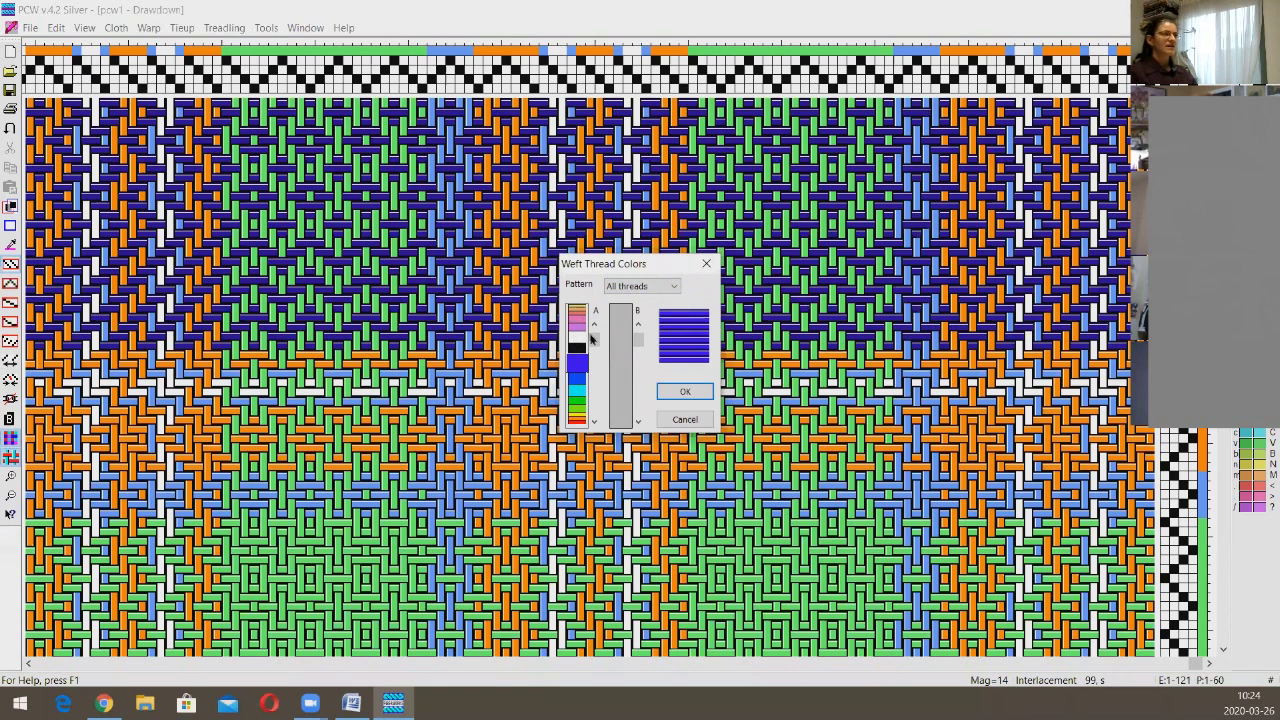
click(594, 422)
click(594, 422)
click(594, 422)
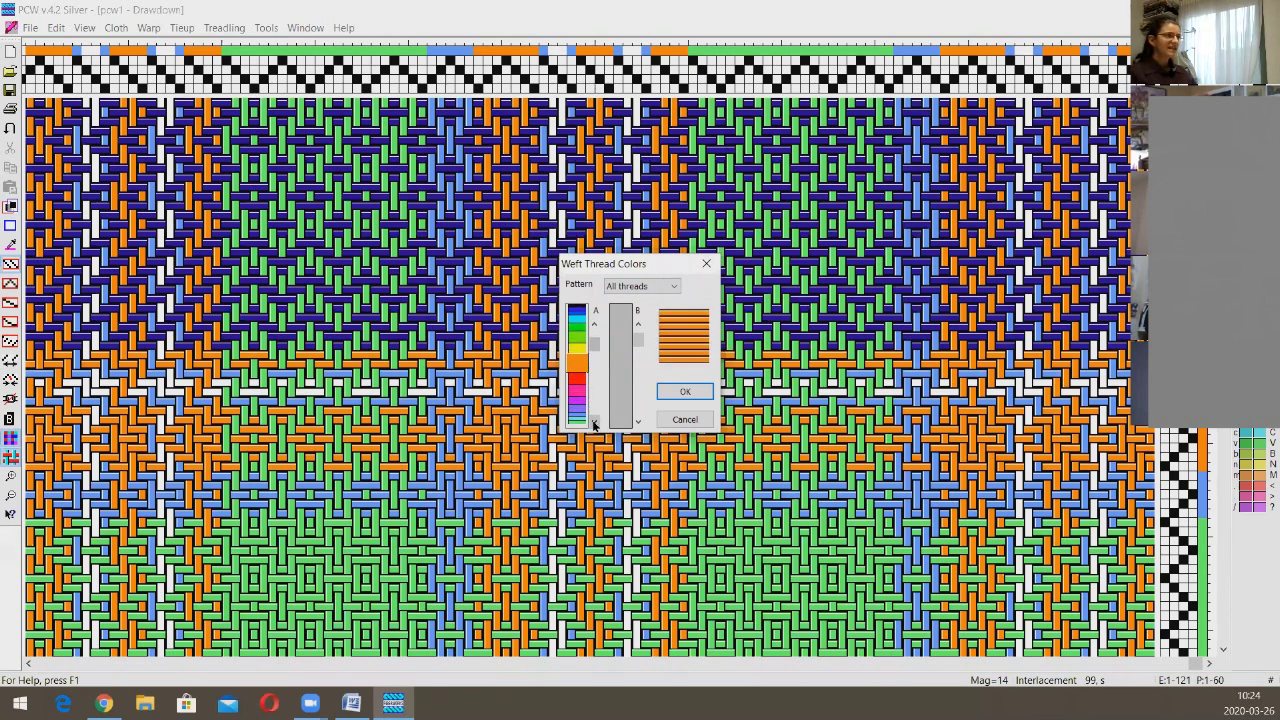
click(595, 324)
click(596, 325)
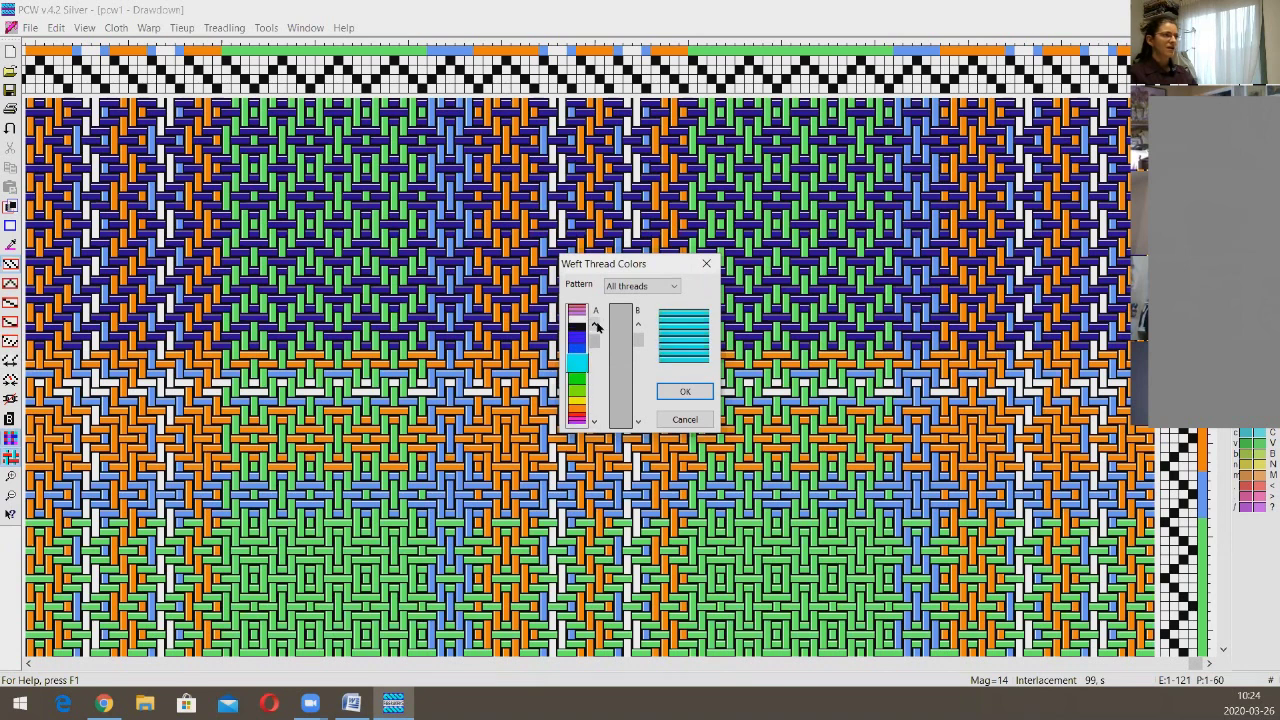
click(596, 325)
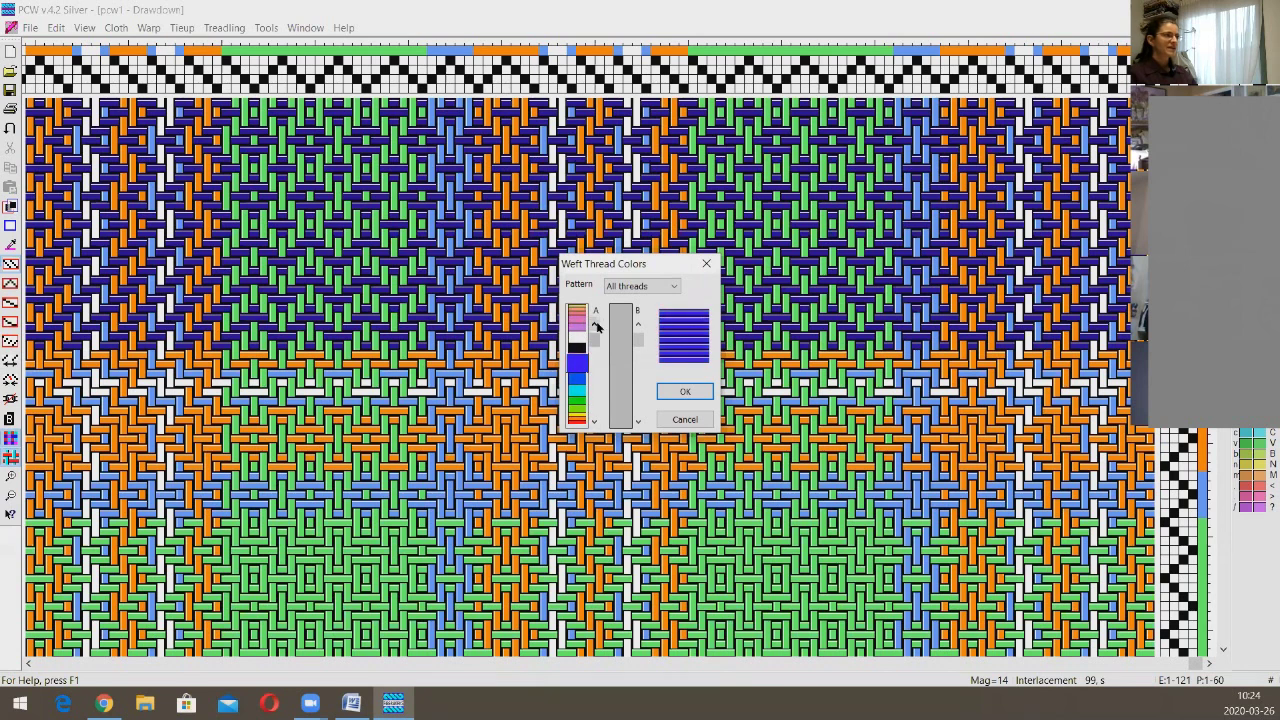
click(686, 392)
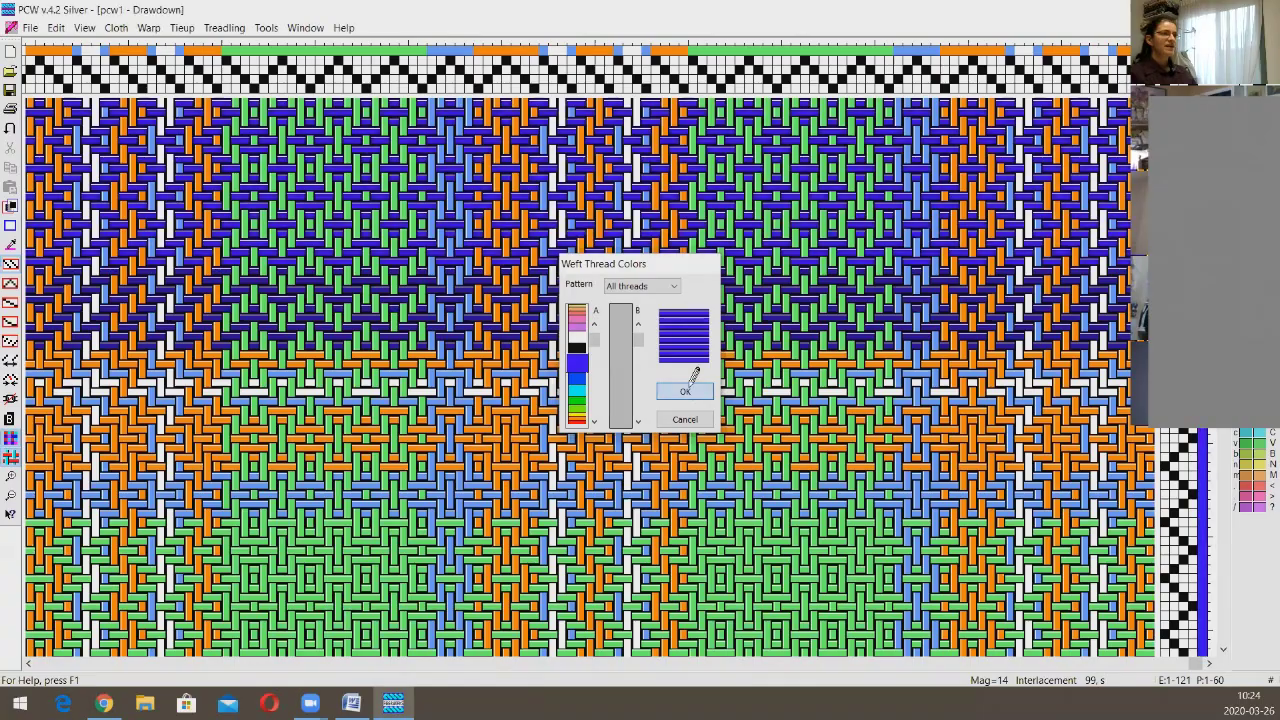
Step: Examine the cloth with the solid blue weft at several magnifications to judge the overall pattern
click(10, 496)
click(10, 496)
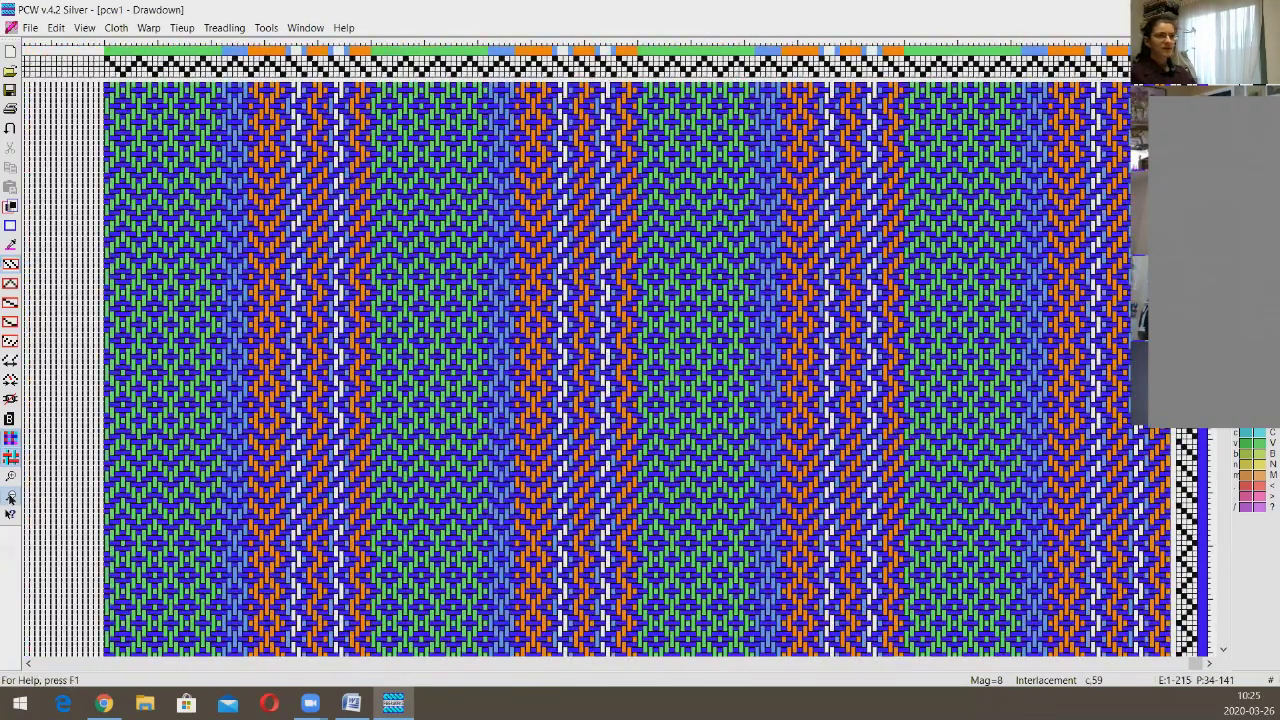
click(10, 496)
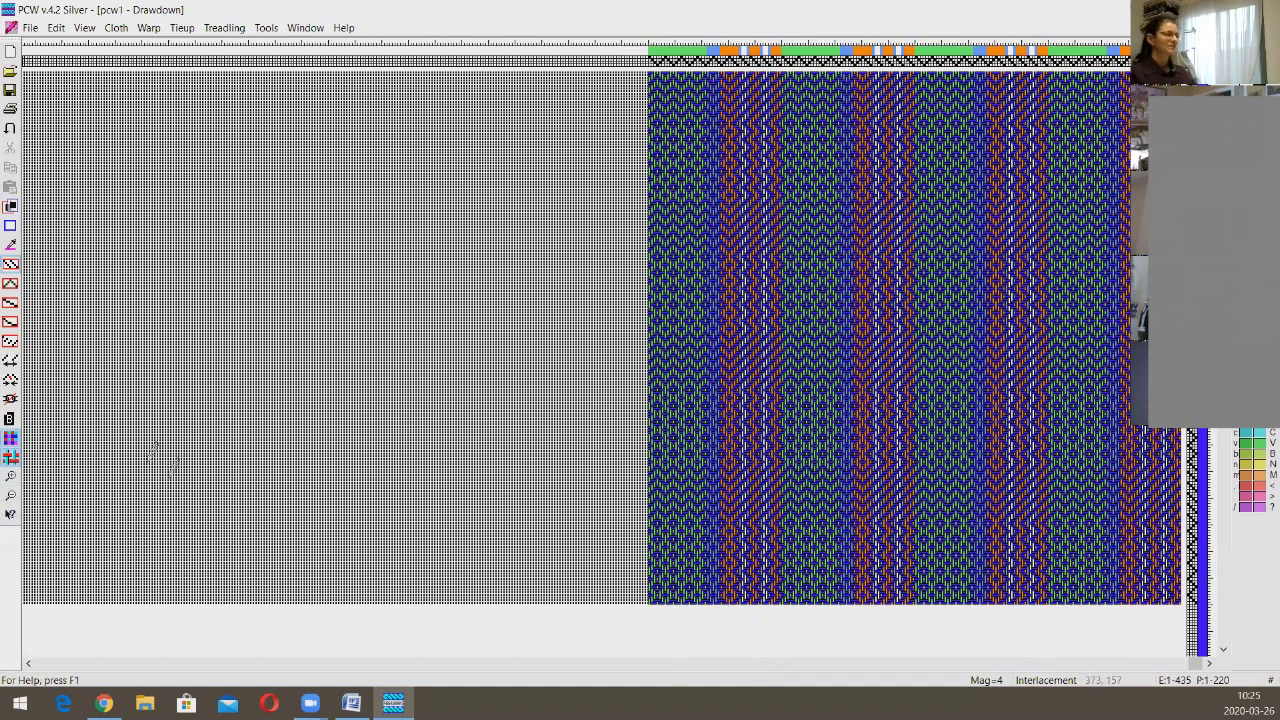
click(9, 478)
click(9, 478)
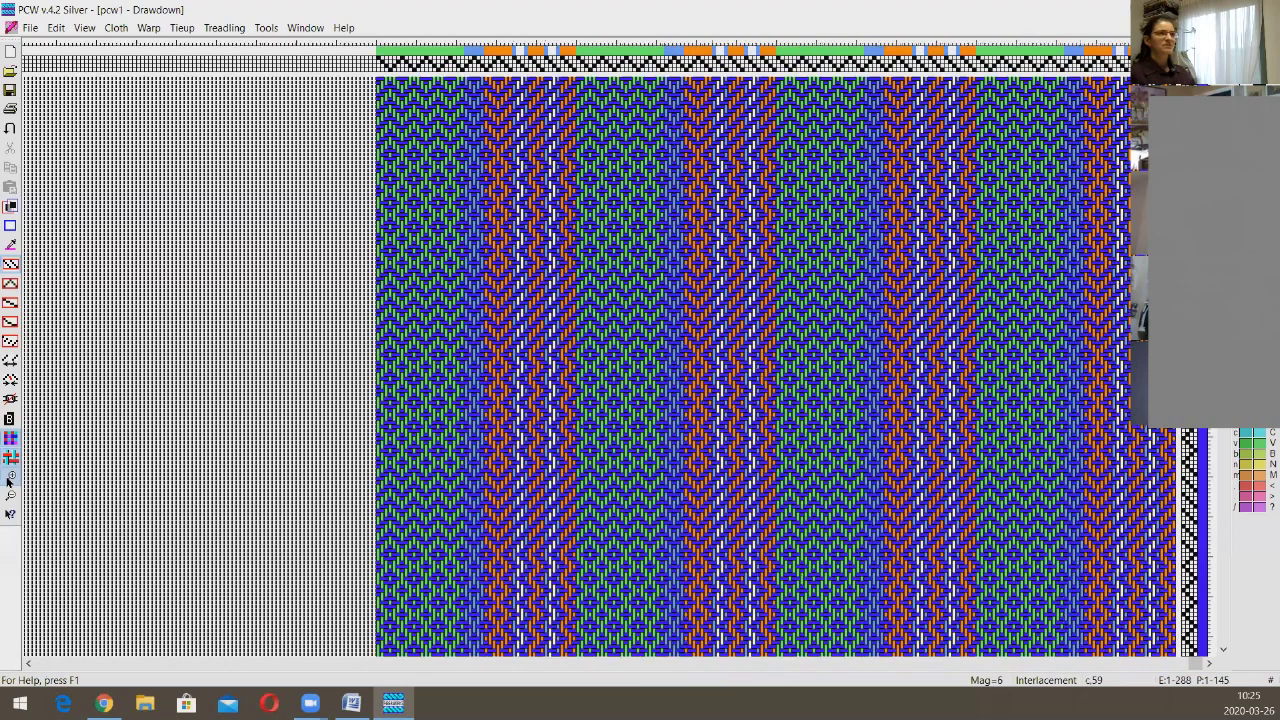
click(9, 478)
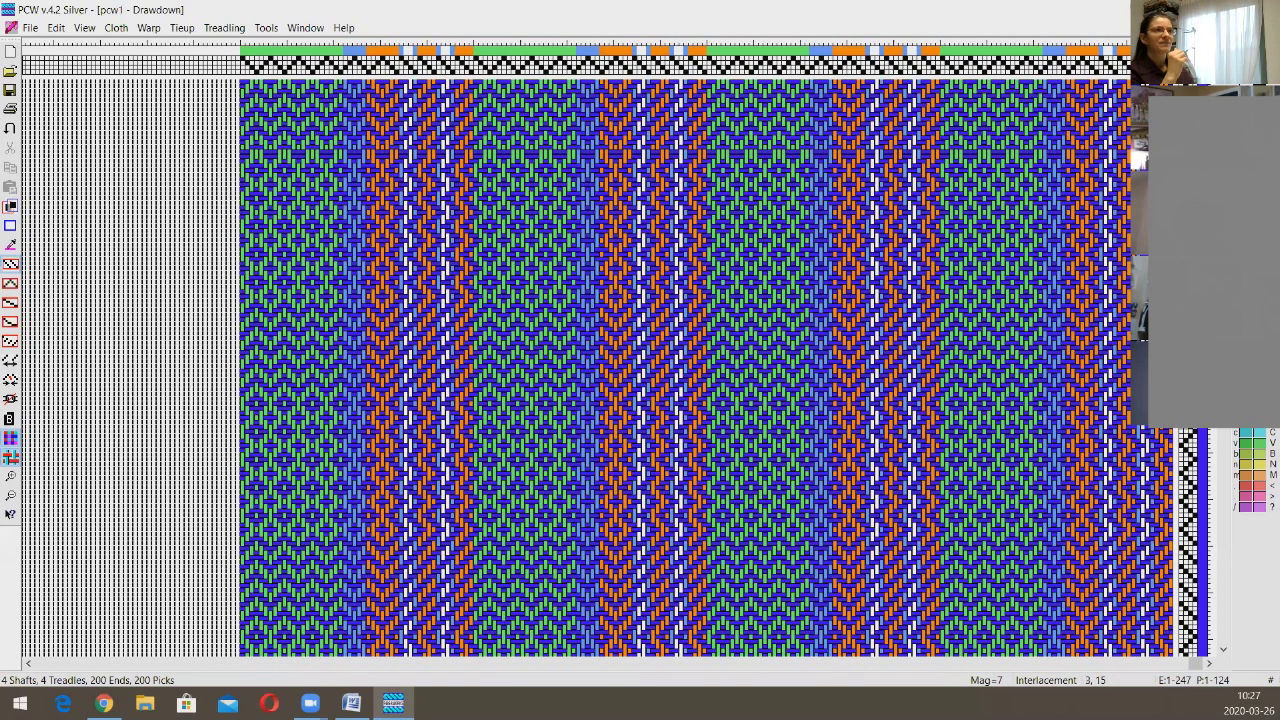
Step: Modify the treadling around pick 15, and replace the treadling block from about pick 31 with a pasted copy of the sequence
click(252, 147)
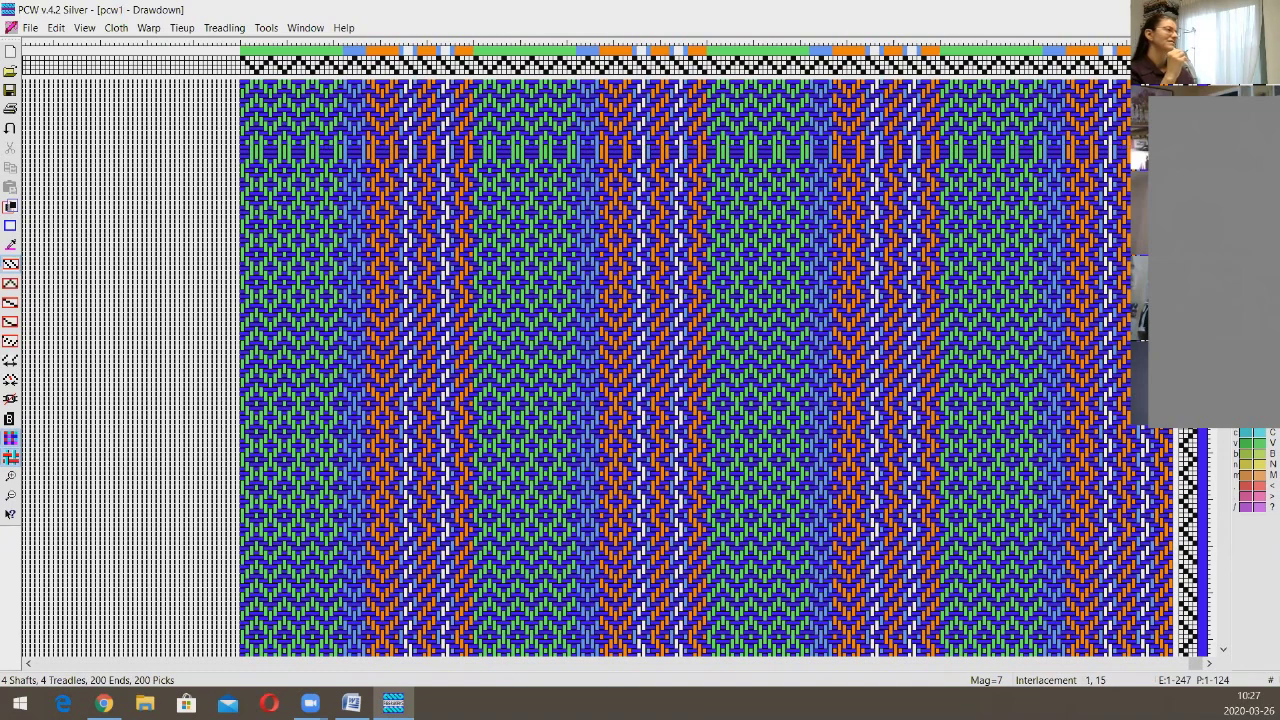
click(10, 228)
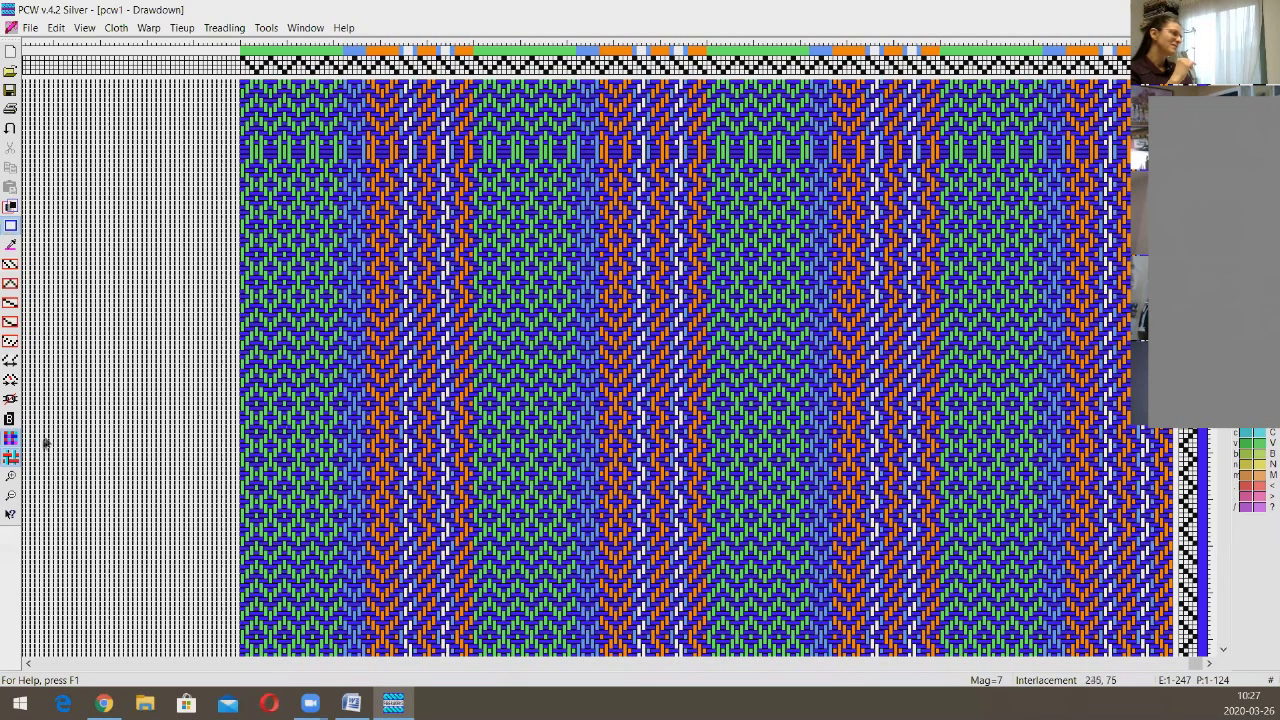
click(10, 477)
click(10, 477)
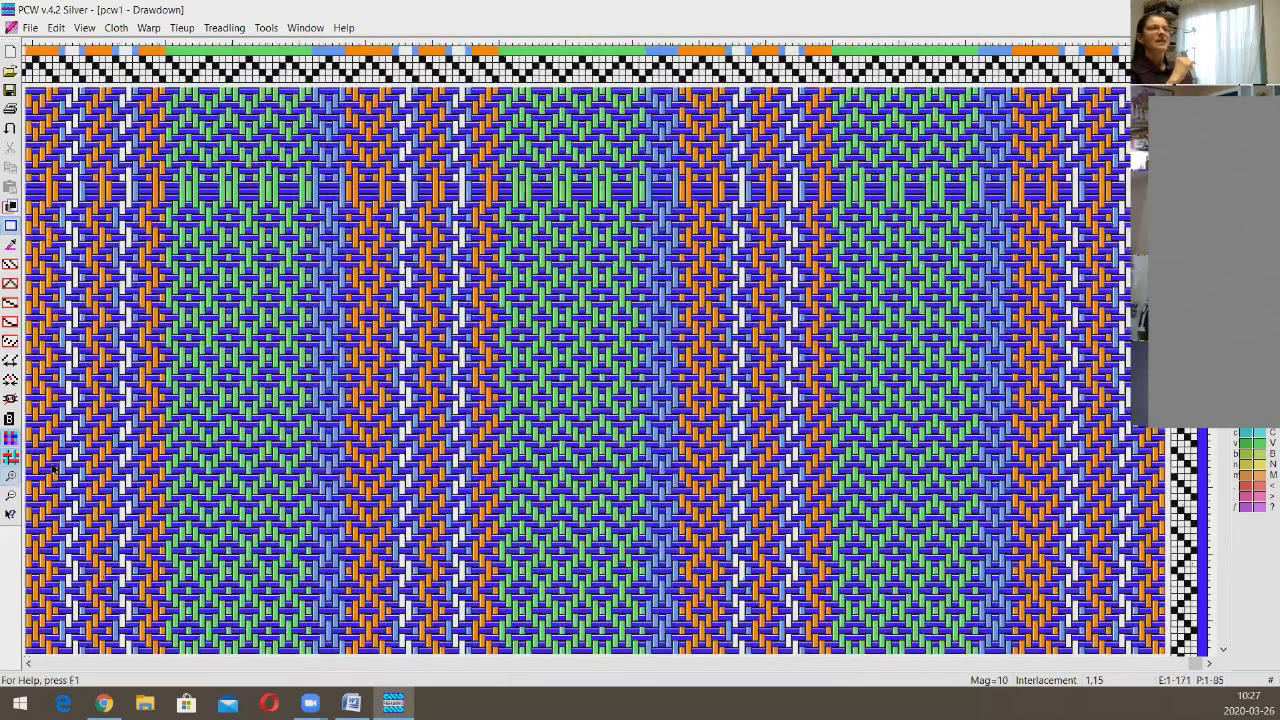
click(10, 477)
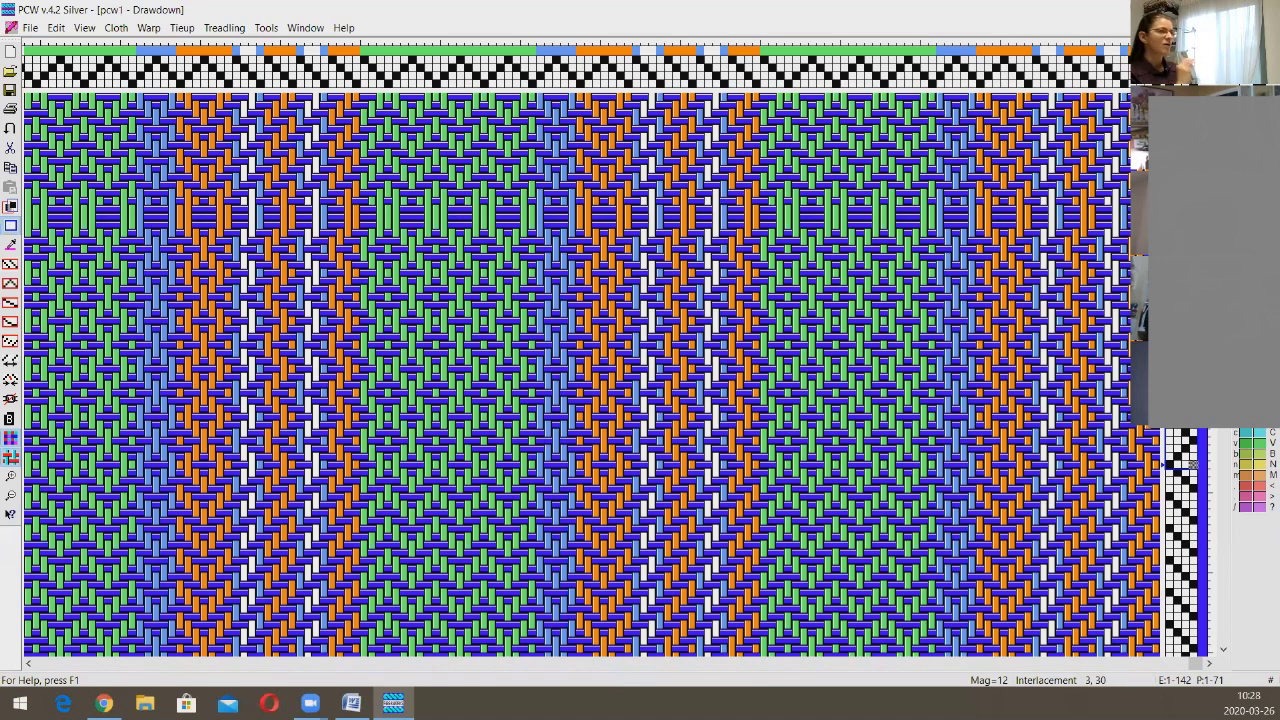
key(Delete)
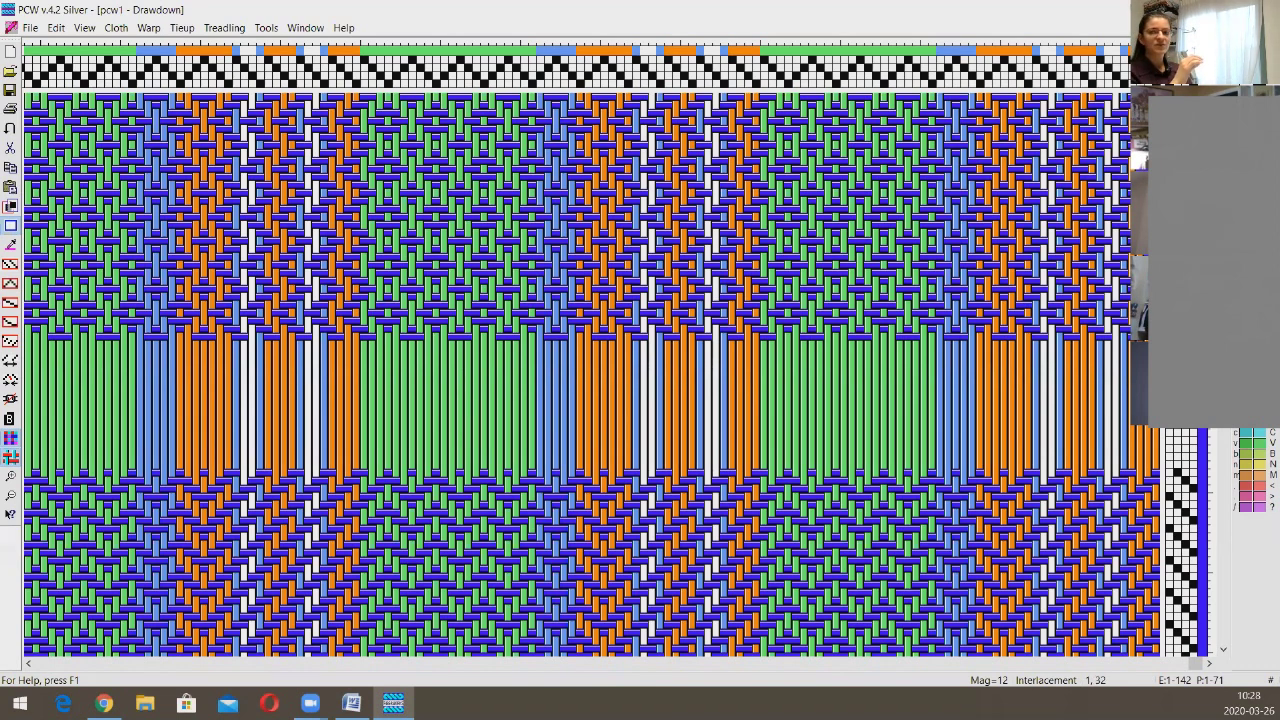
key(ctrl+v)
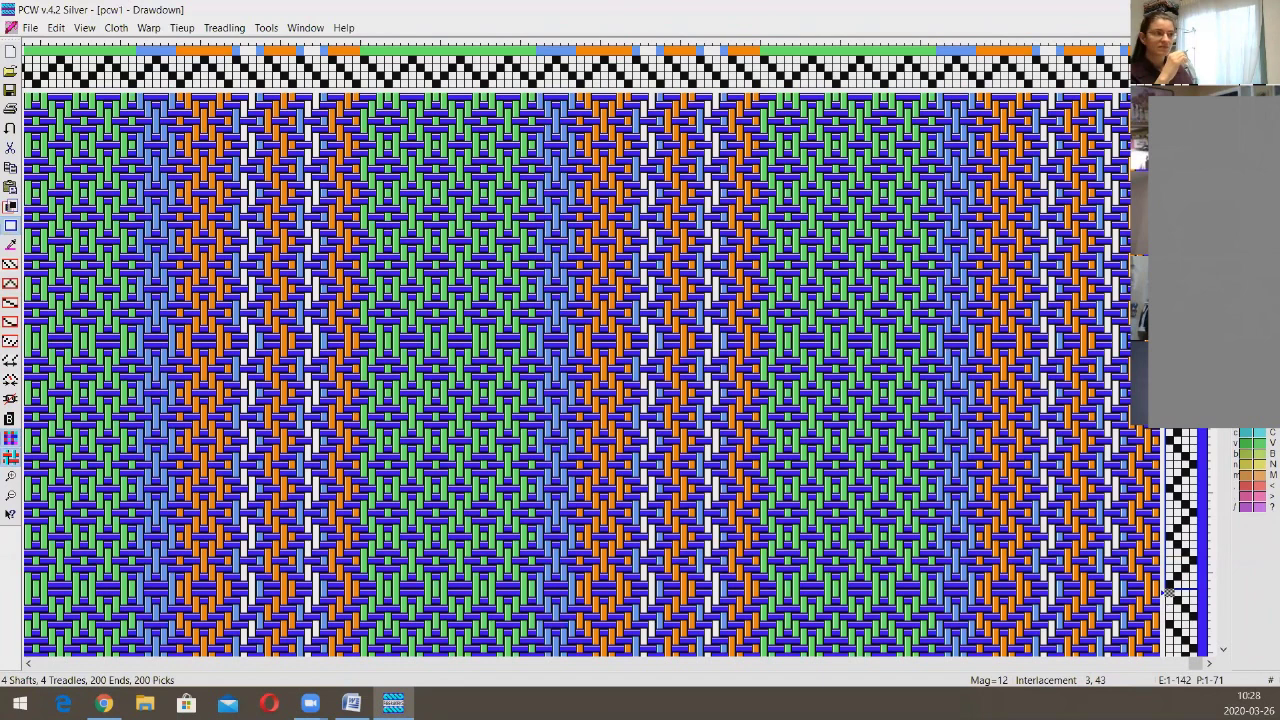
Step: Reverse the pasted treadling block with the Transform command
key(ctrl+t)
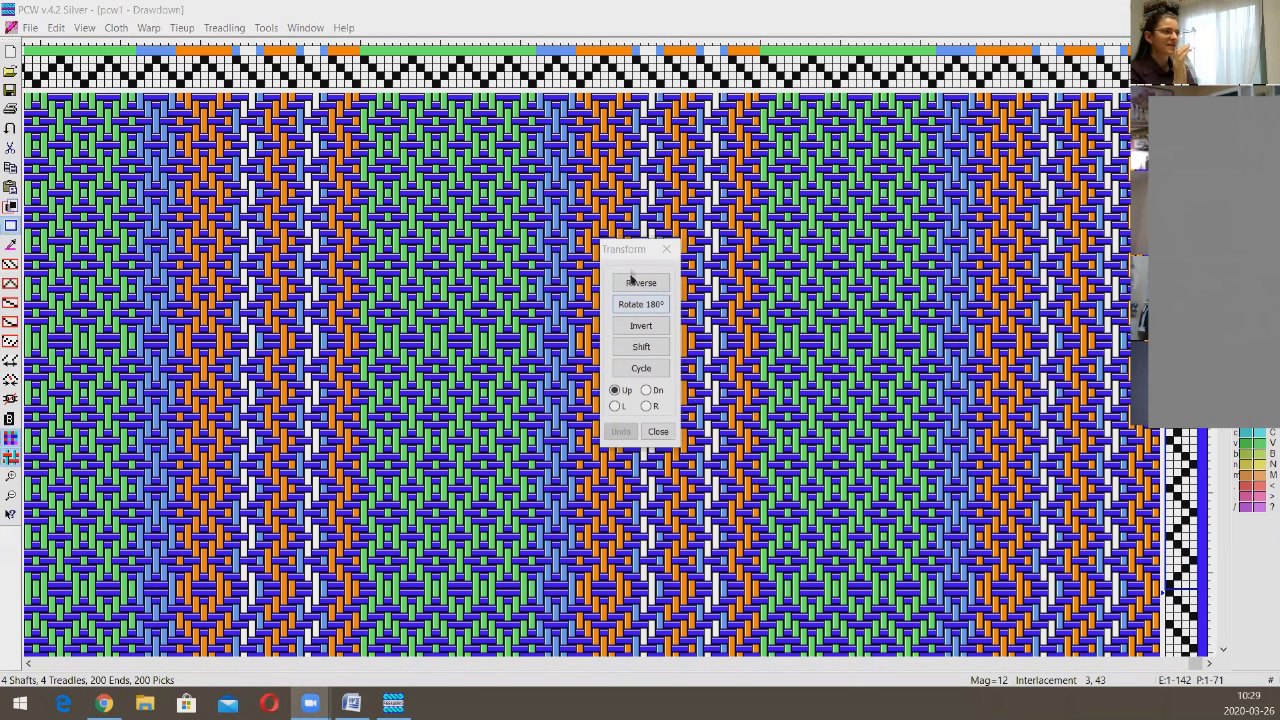
click(639, 283)
click(645, 305)
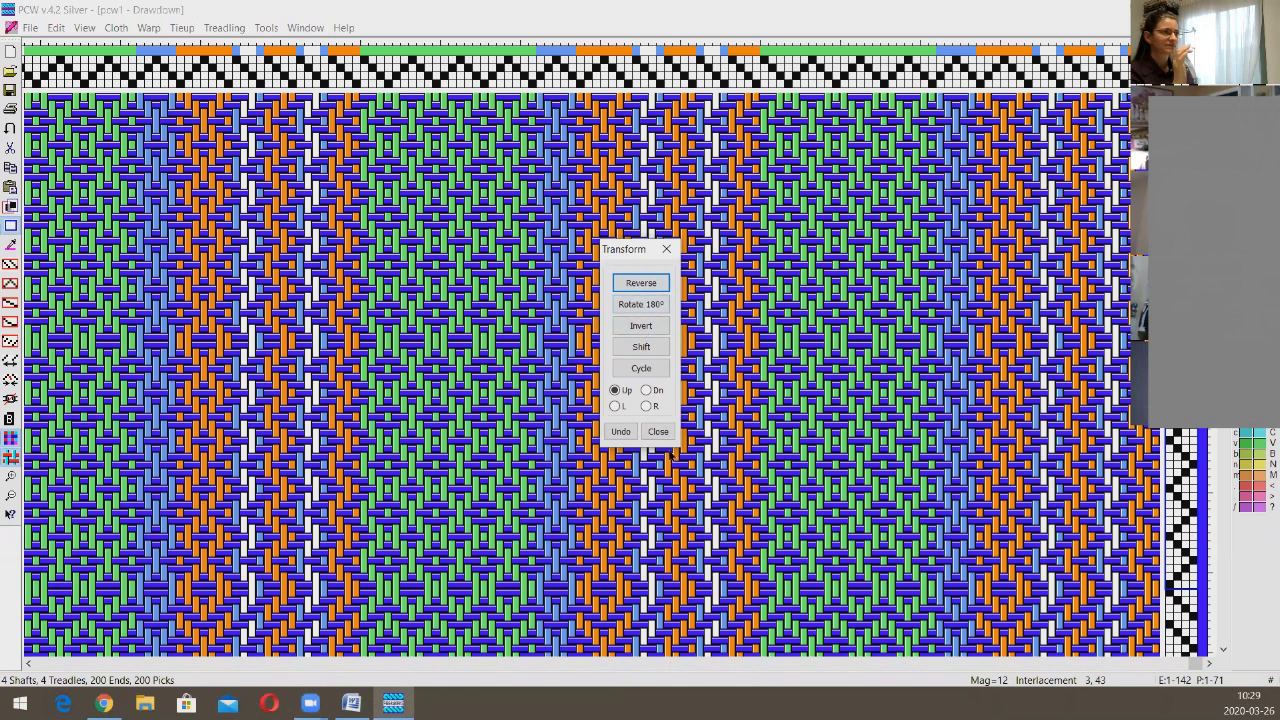
click(658, 431)
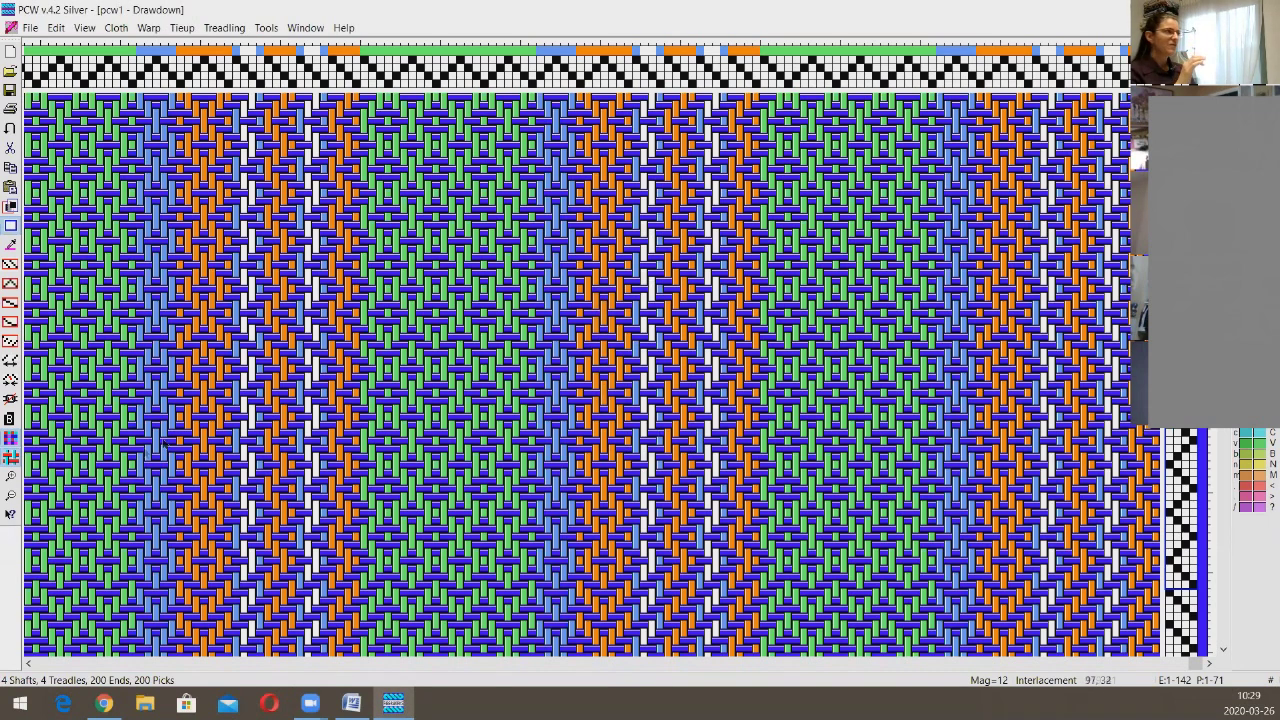
Step: Remove all picks from pick 63 onward in the treadling, closing the gap
scroll(868, 497, down, 3)
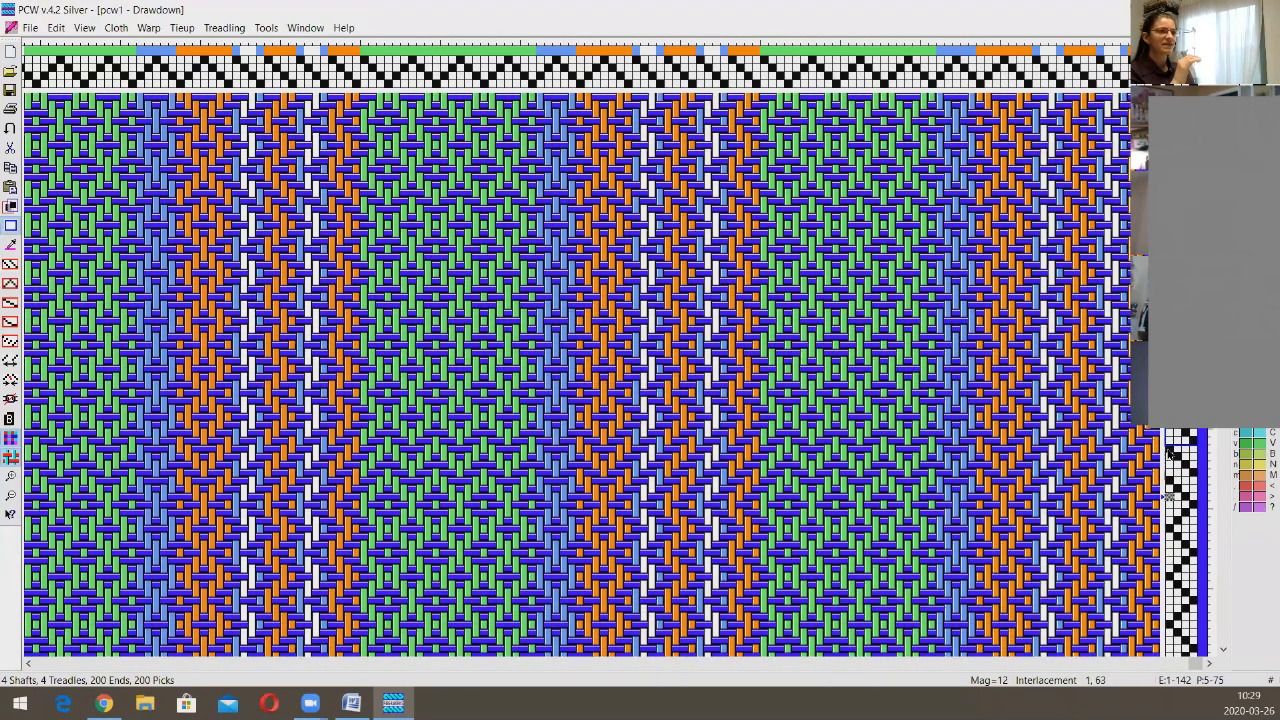
drag(1168, 496, 1172, 452)
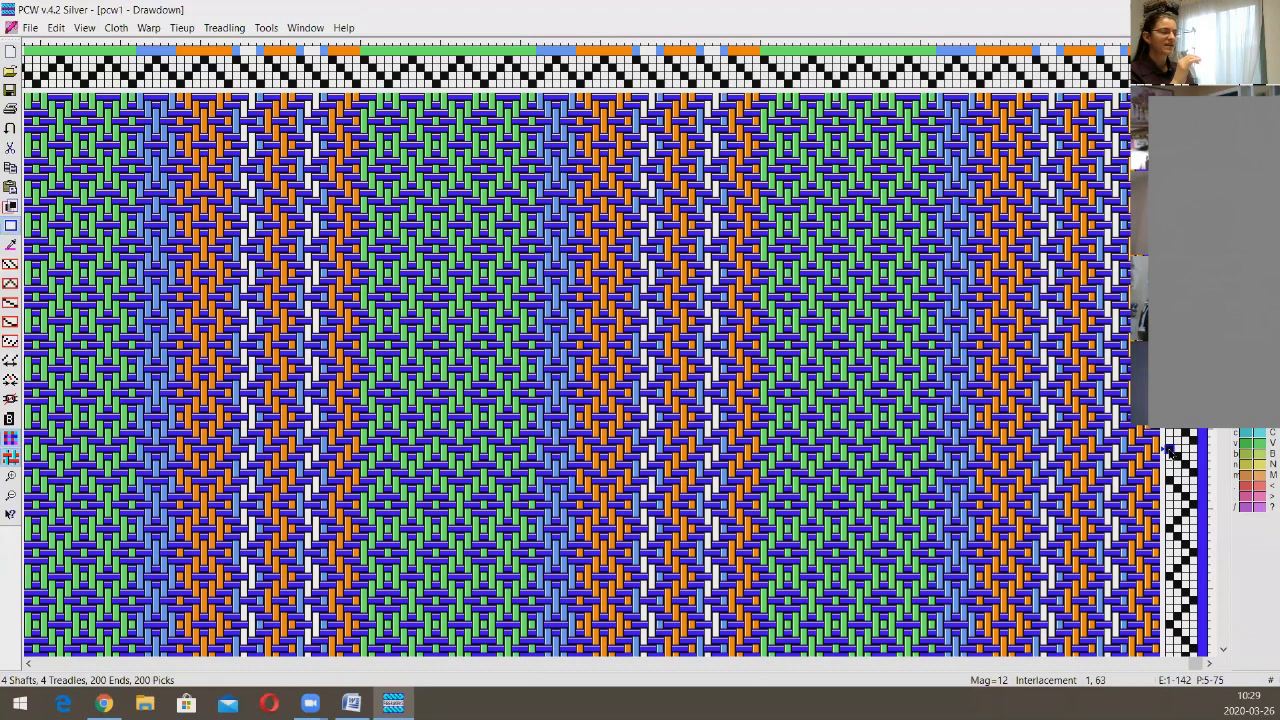
click(9, 385)
click(9, 385)
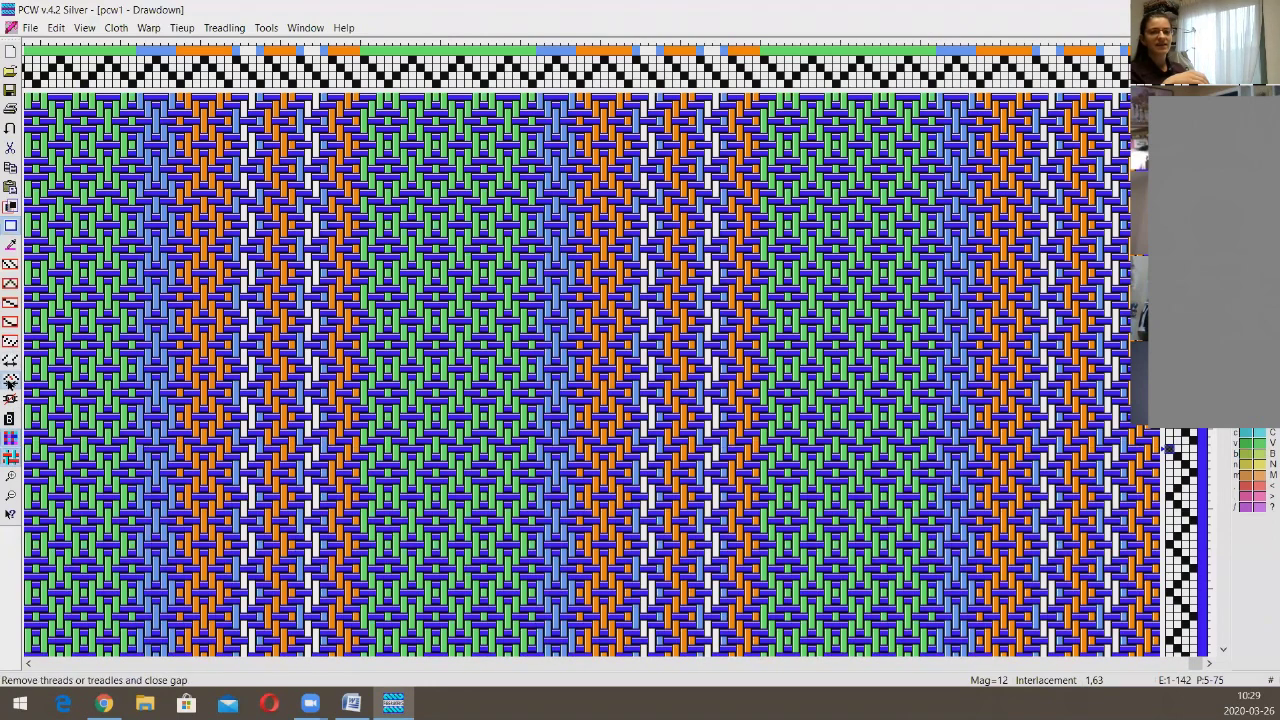
click(1168, 447)
click(1168, 447)
click(1168, 447)
click(1168, 447)
click(1168, 447)
click(1168, 447)
click(1168, 447)
click(1168, 447)
click(1168, 447)
click(1168, 447)
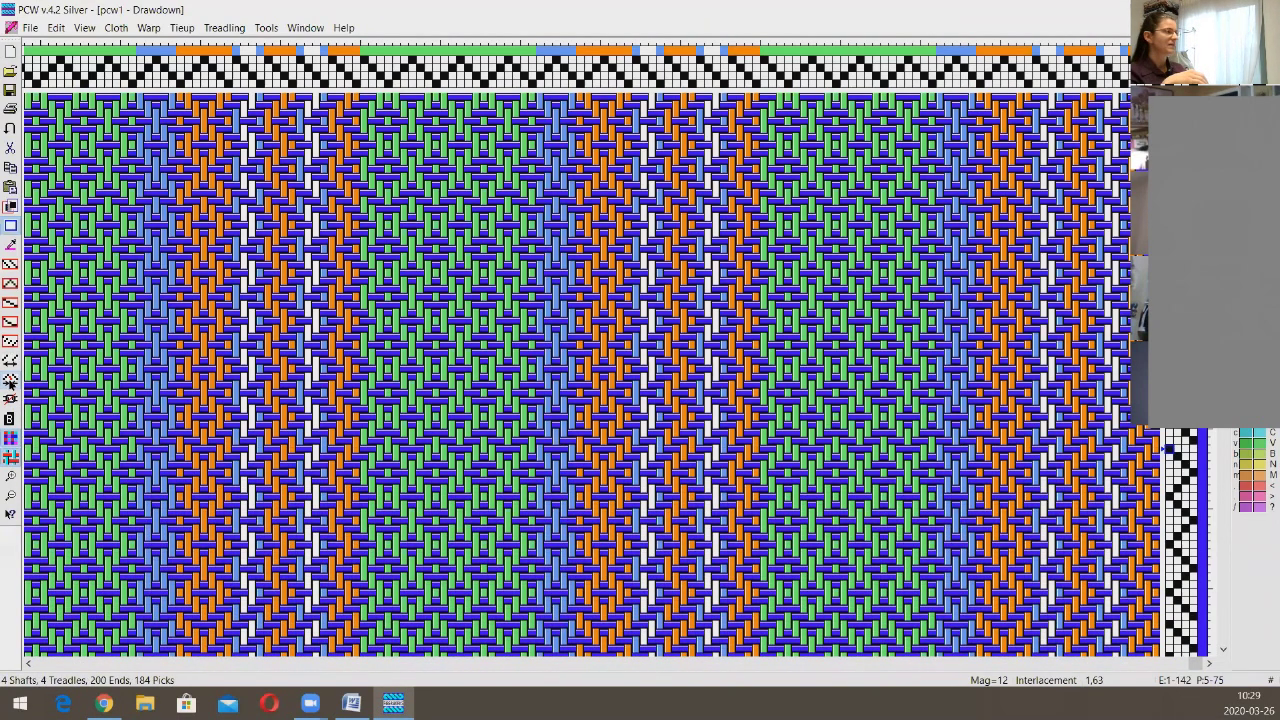
click(1168, 447)
click(1168, 447)
click(1168, 447)
click(1168, 447)
click(1168, 447)
click(1168, 447)
click(1168, 447)
click(1168, 447)
click(1168, 447)
click(1168, 447)
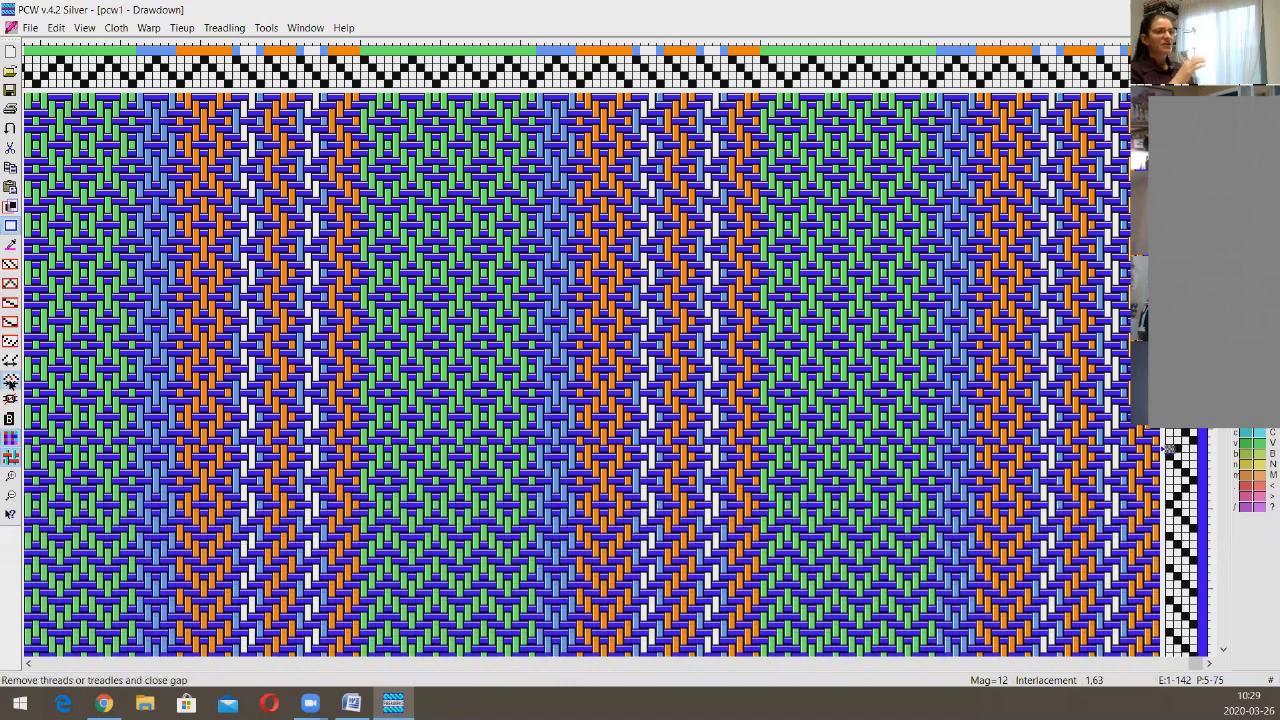
click(1168, 447)
click(1168, 447)
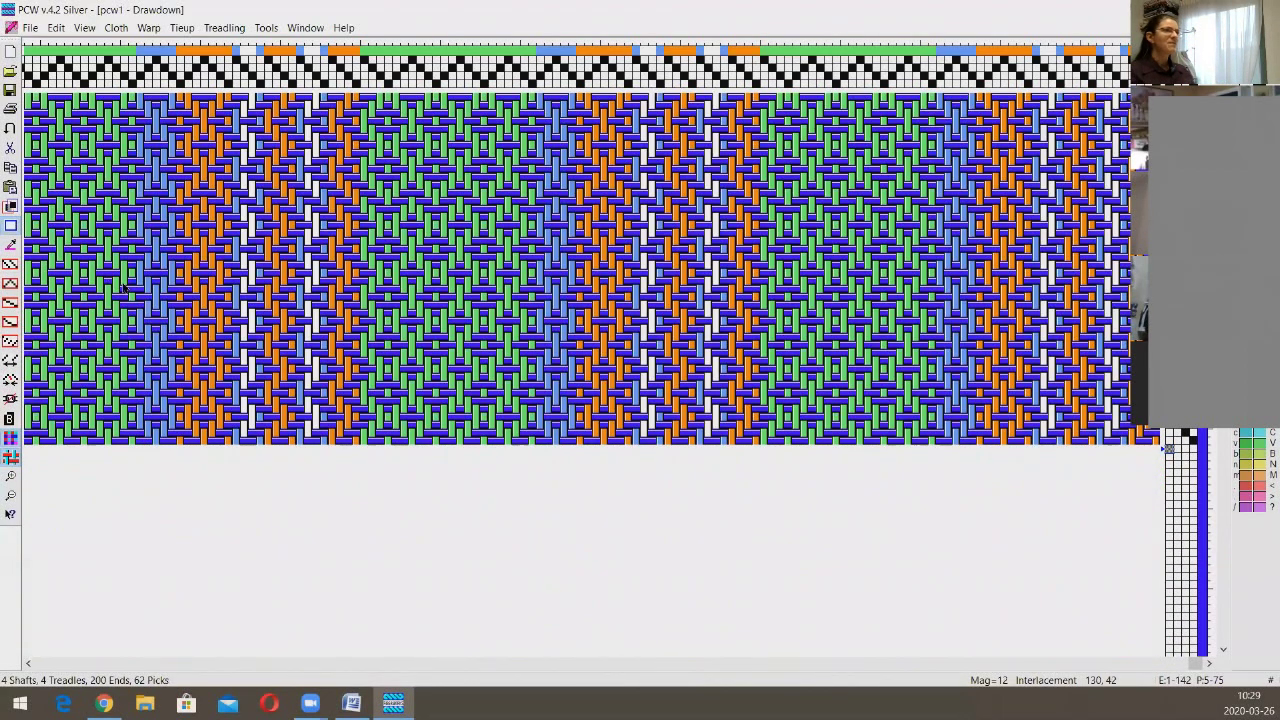
Step: Repeat the treadling draft seven times as a direct weft repeat, leaving colors and thickness out
click(223, 30)
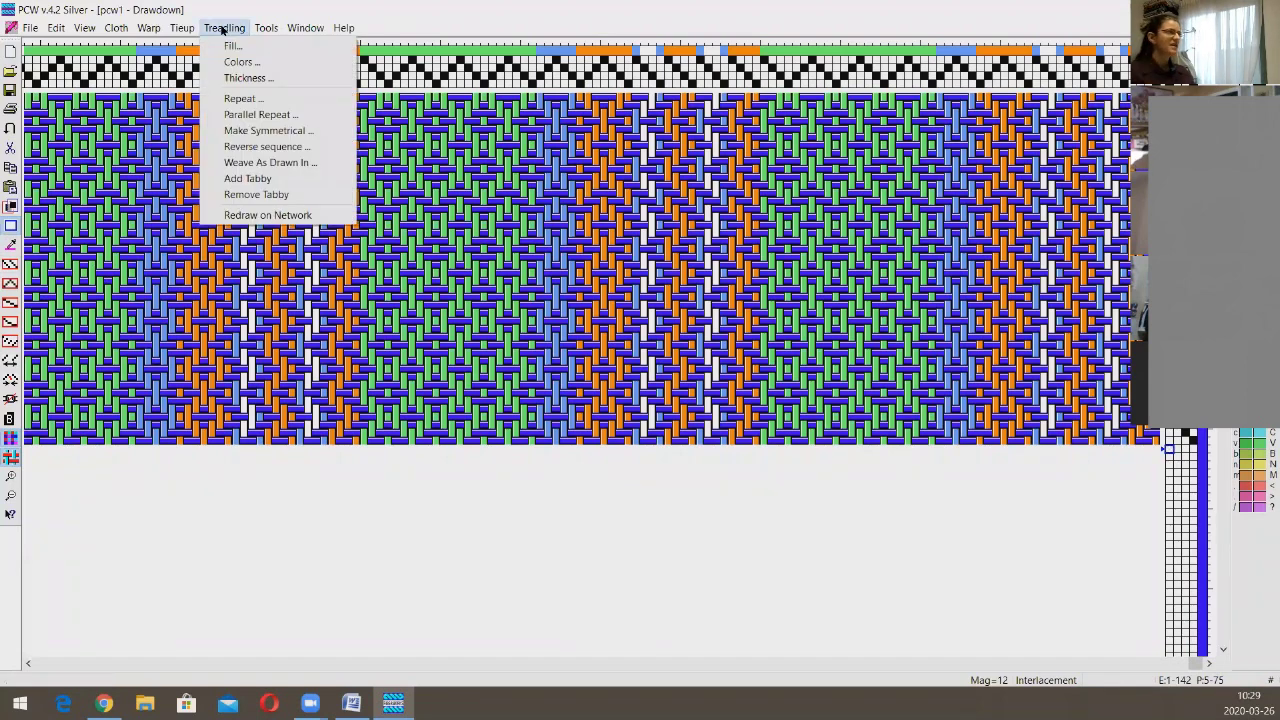
click(257, 100)
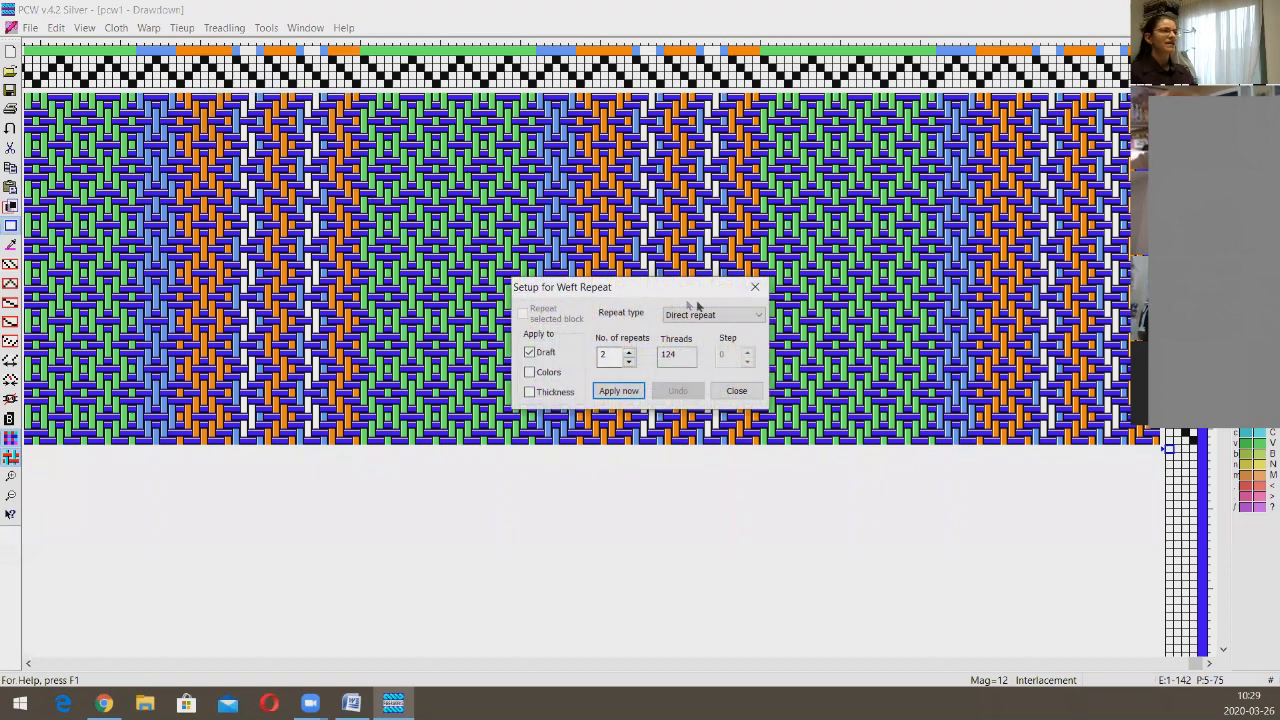
click(629, 351)
click(629, 351)
click(629, 351)
click(629, 351)
click(629, 351)
click(627, 392)
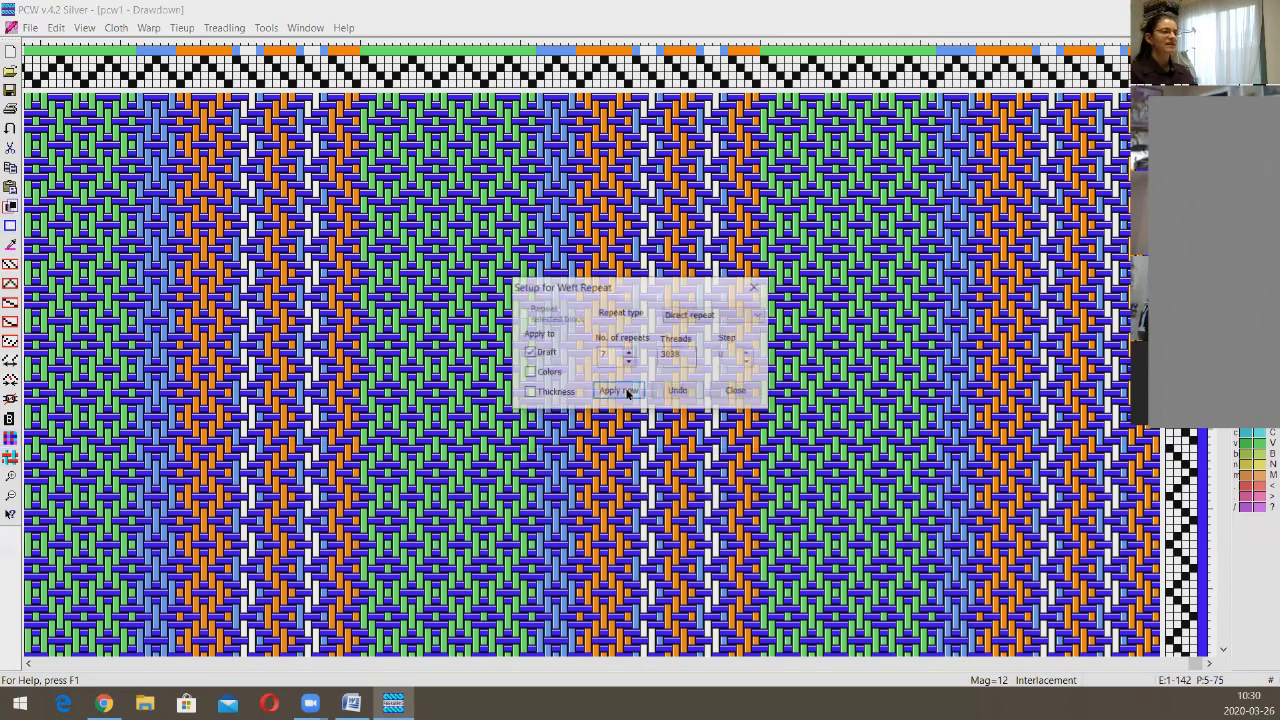
click(745, 395)
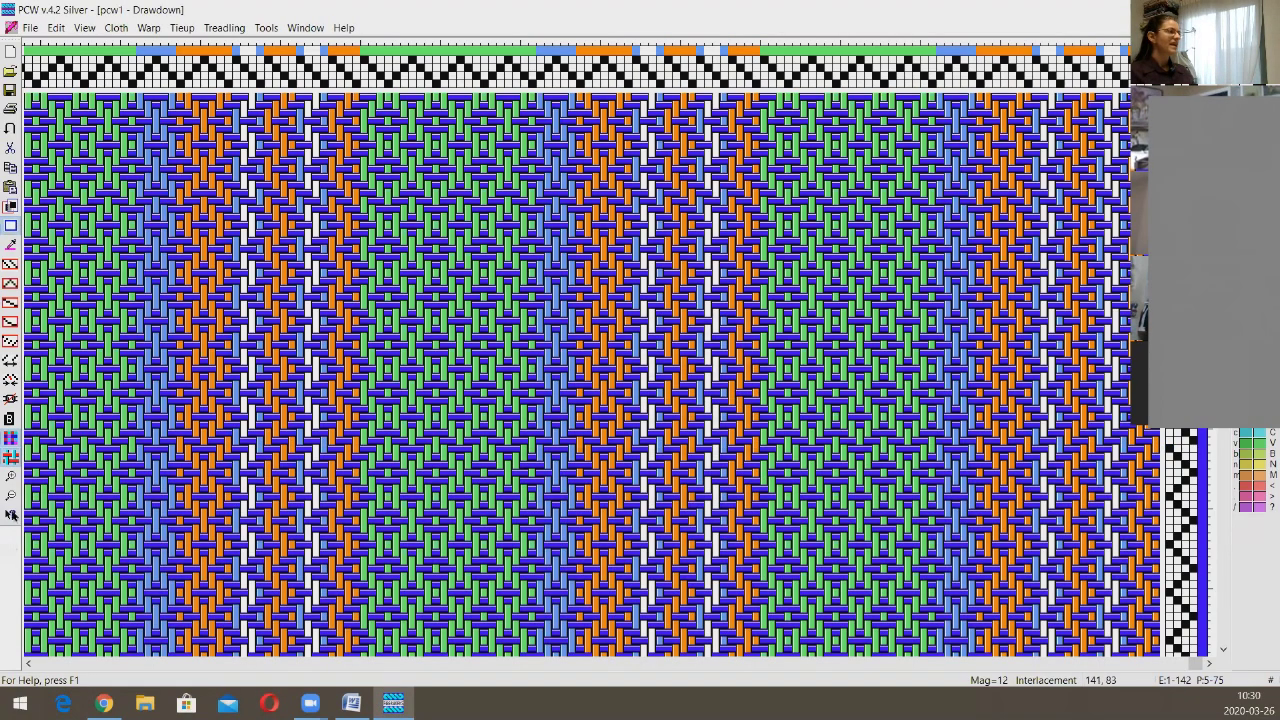
Step: Save the drawdown in Documents as a PCW 4 file named foulard1
click(11, 496)
click(11, 496)
click(11, 496)
click(11, 496)
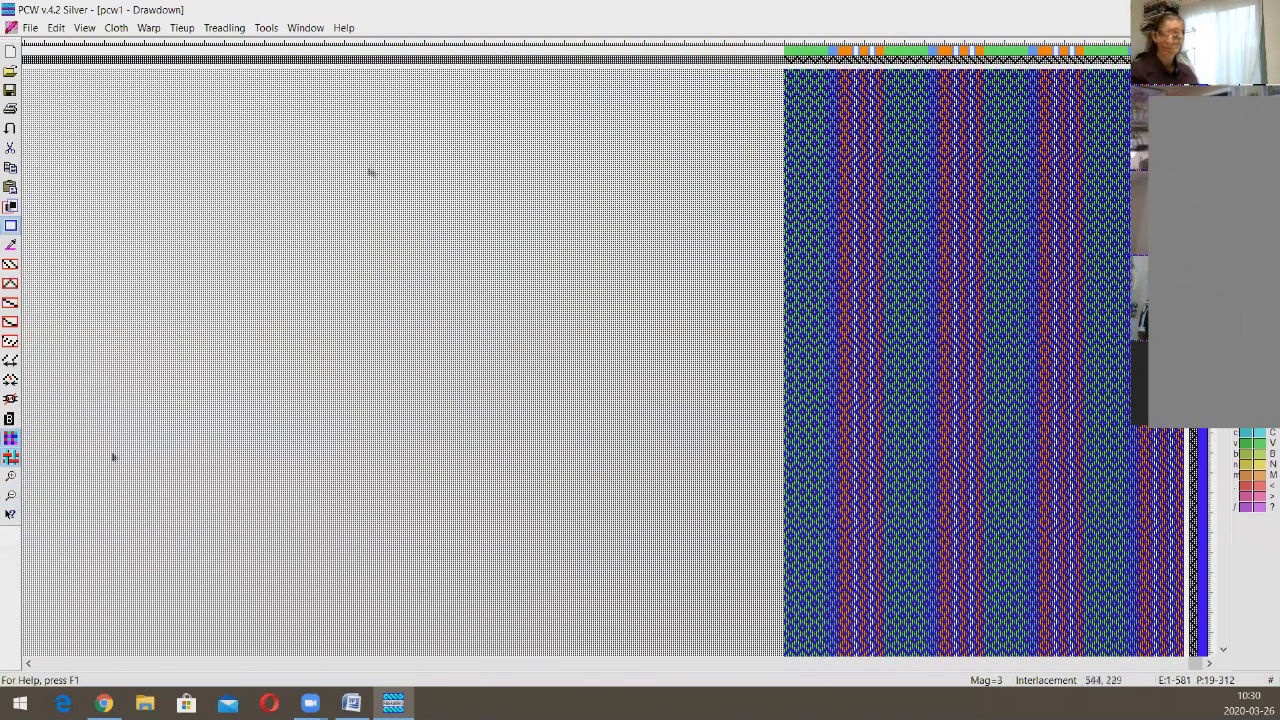
click(30, 28)
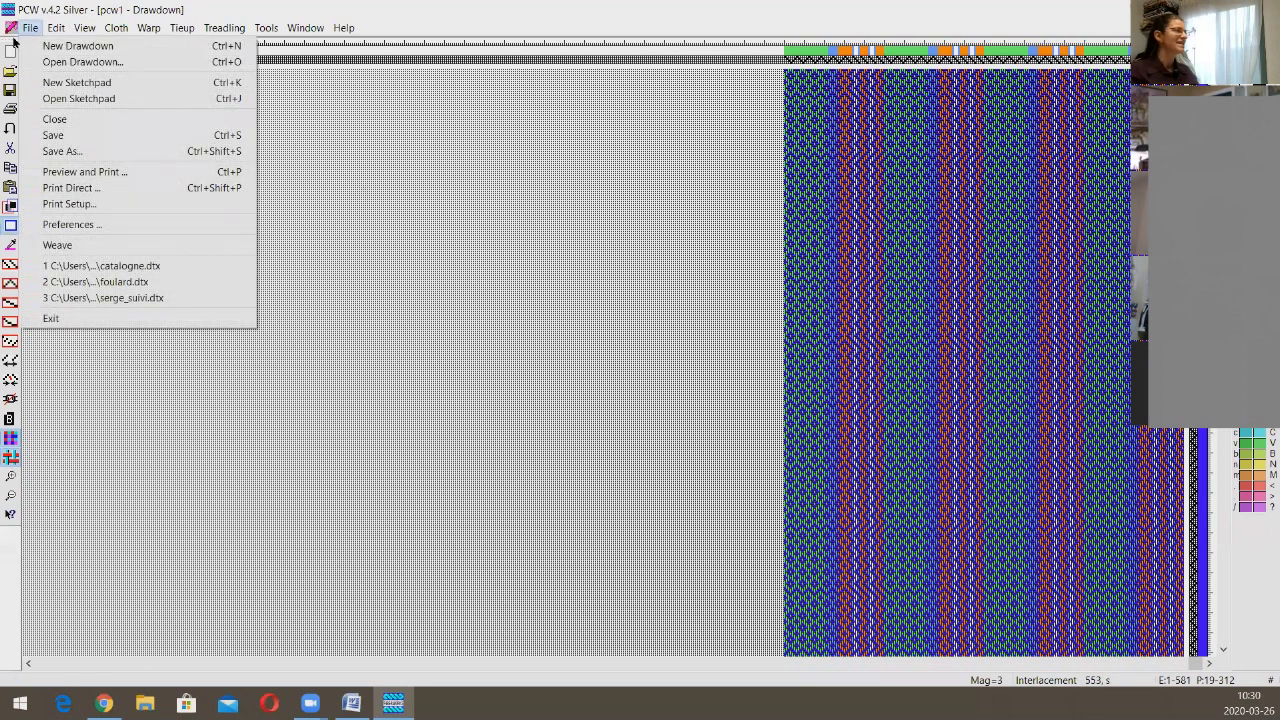
click(137, 139)
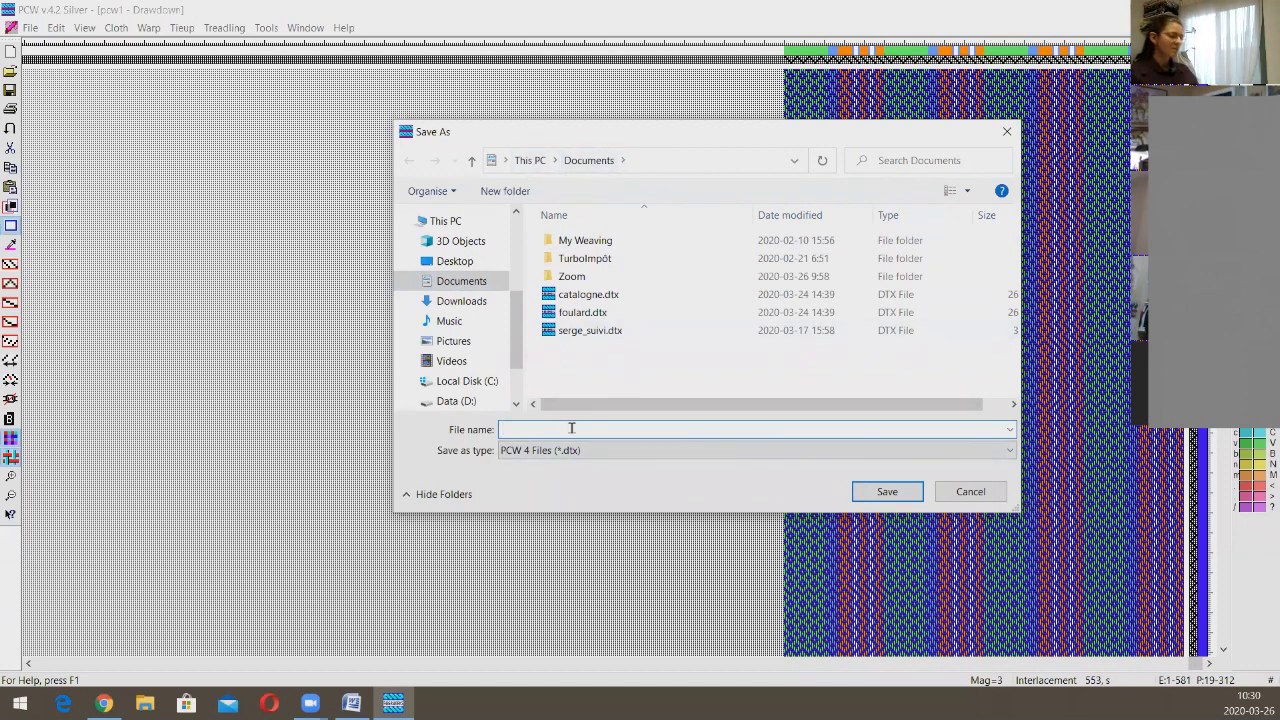
text(foulard)
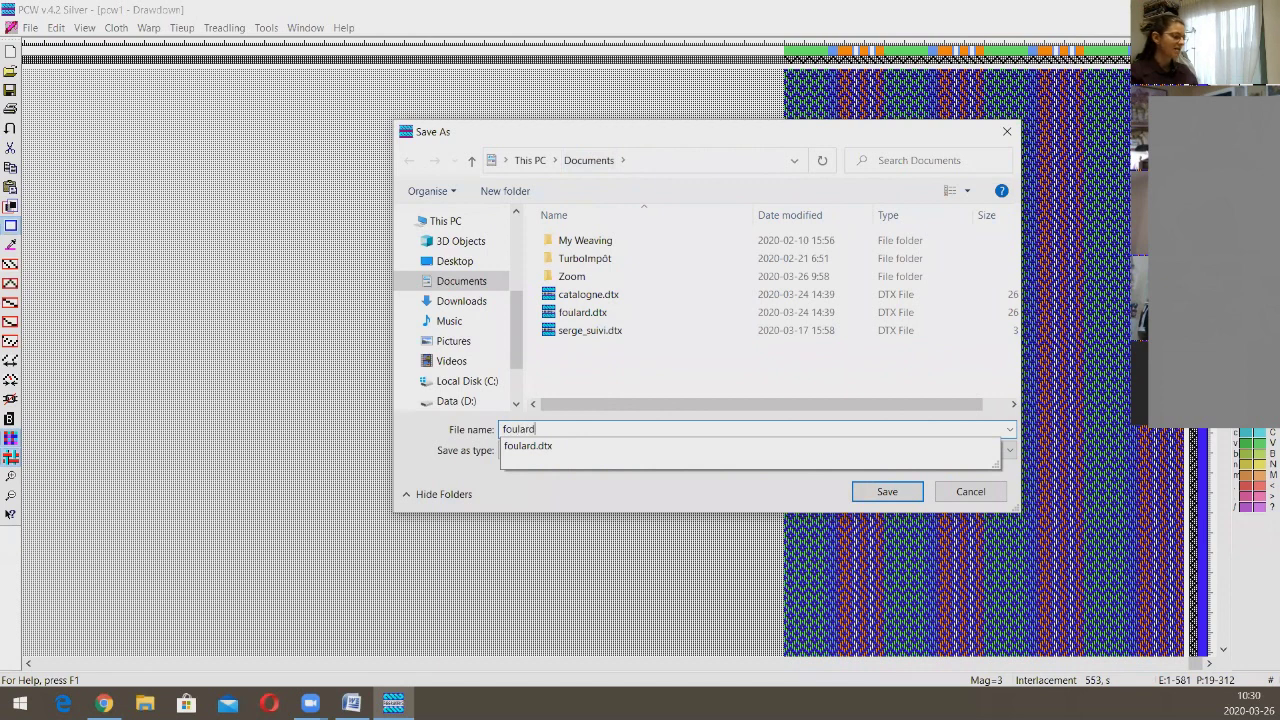
text(1)
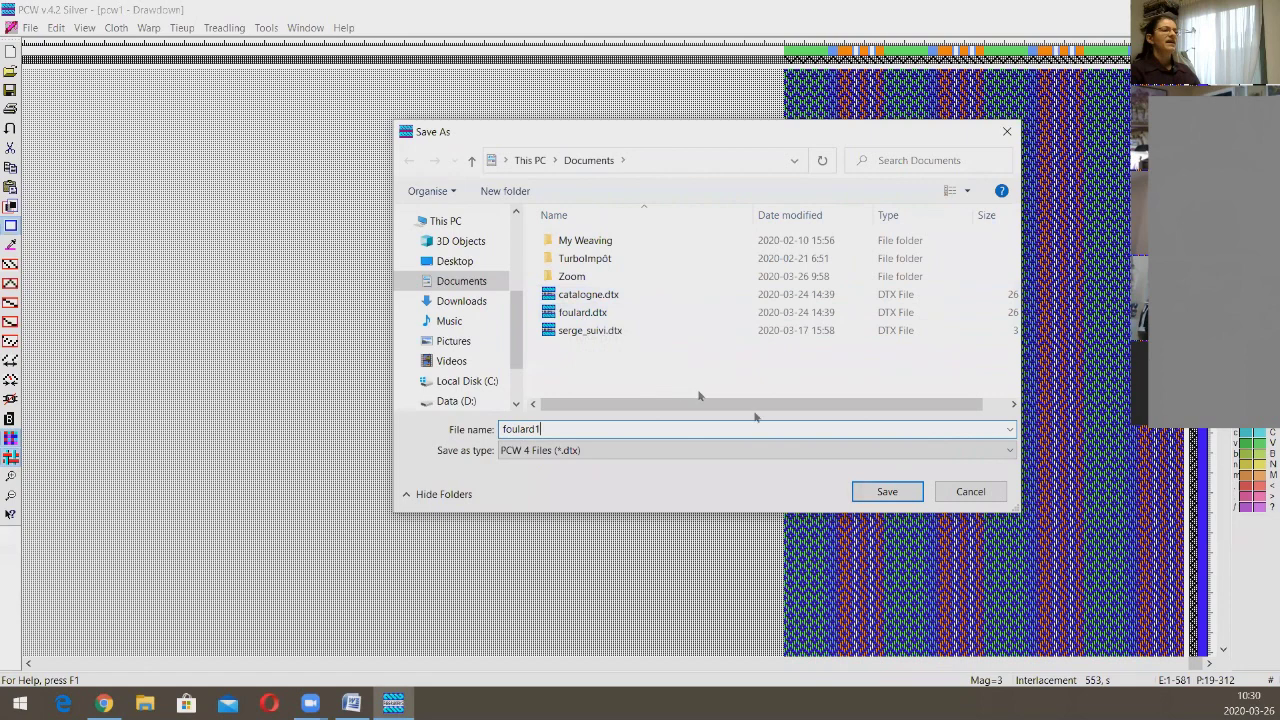
click(887, 492)
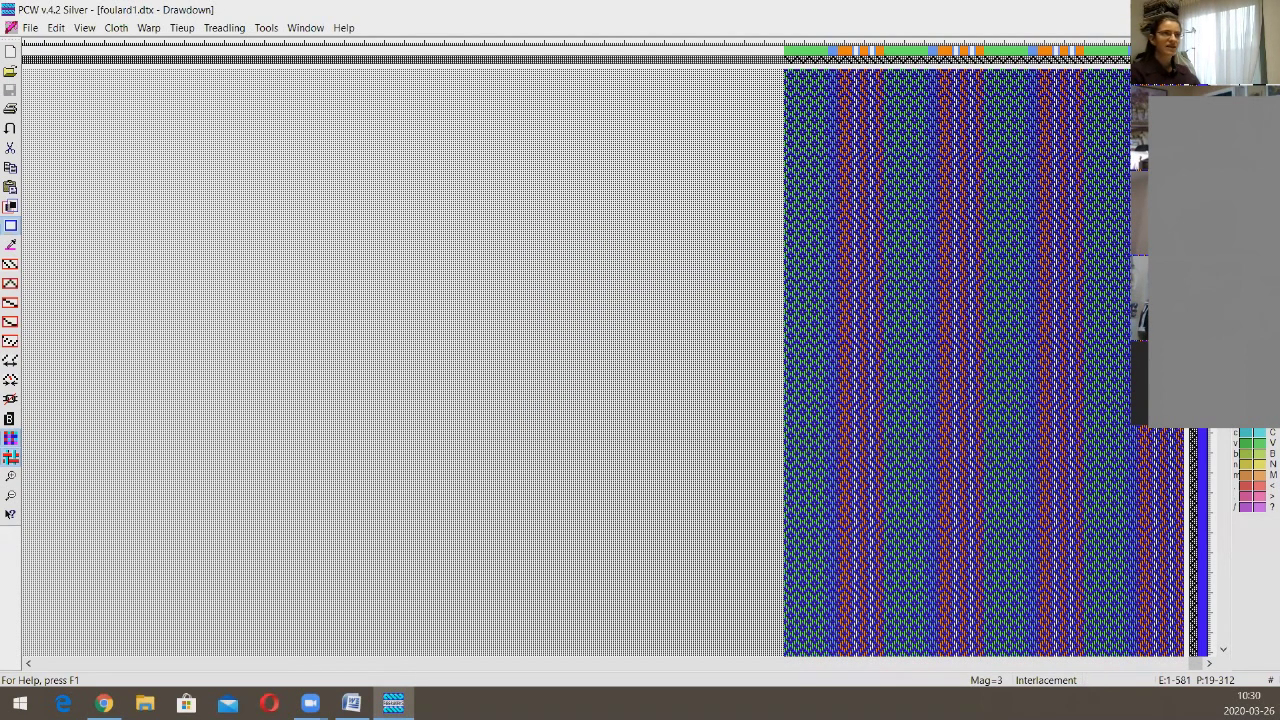
Step: Quit and relaunch Fiberworks Silver, and close the foulard1.dtx drawdown
click(1268, 9)
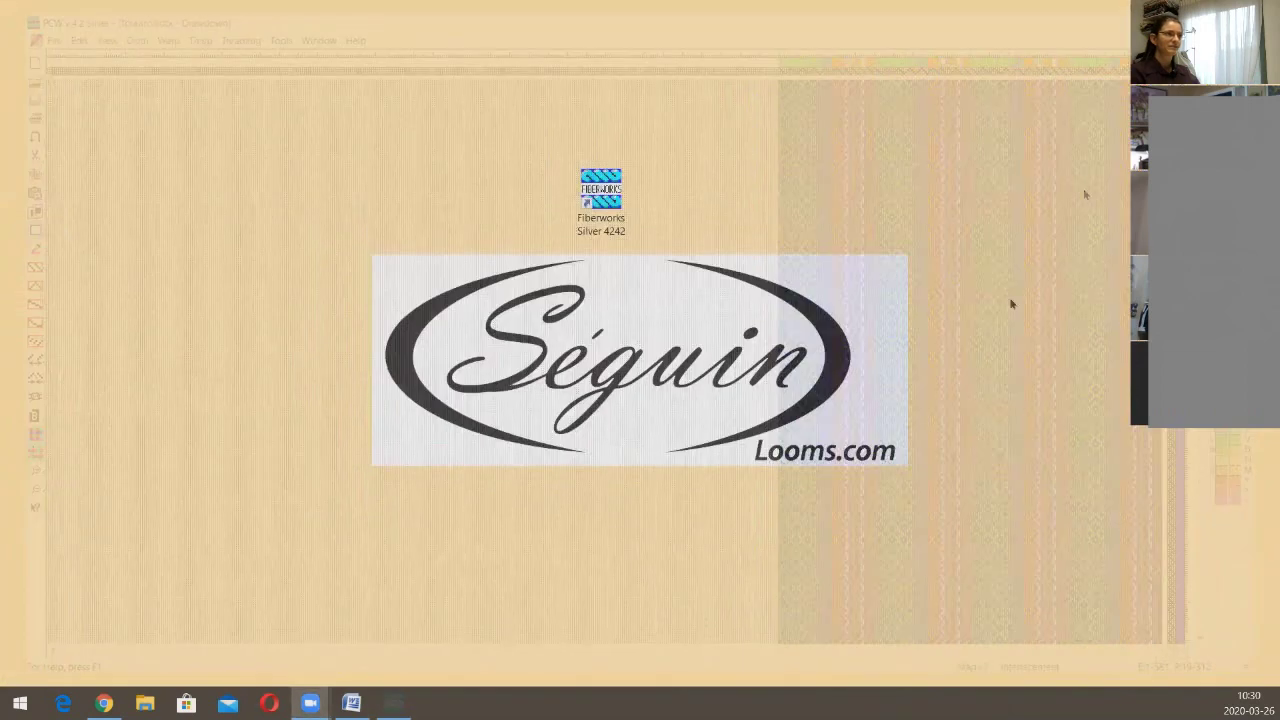
double_click(590, 205)
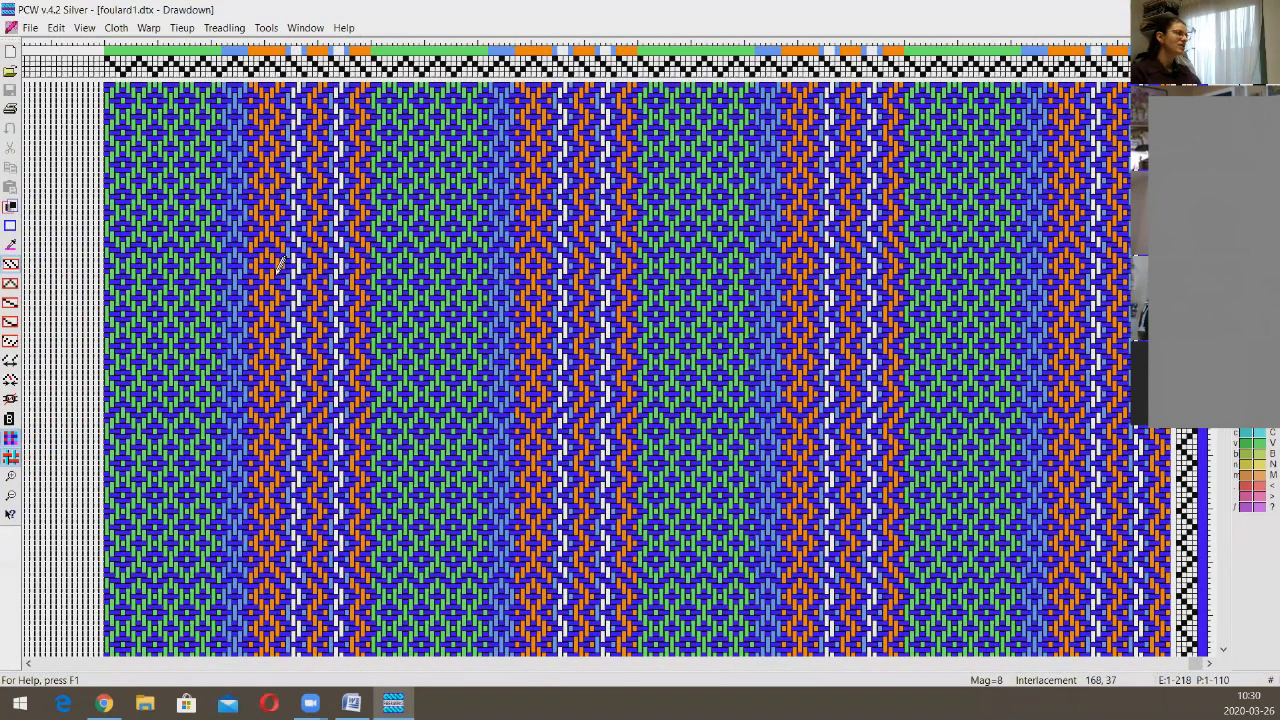
click(30, 28)
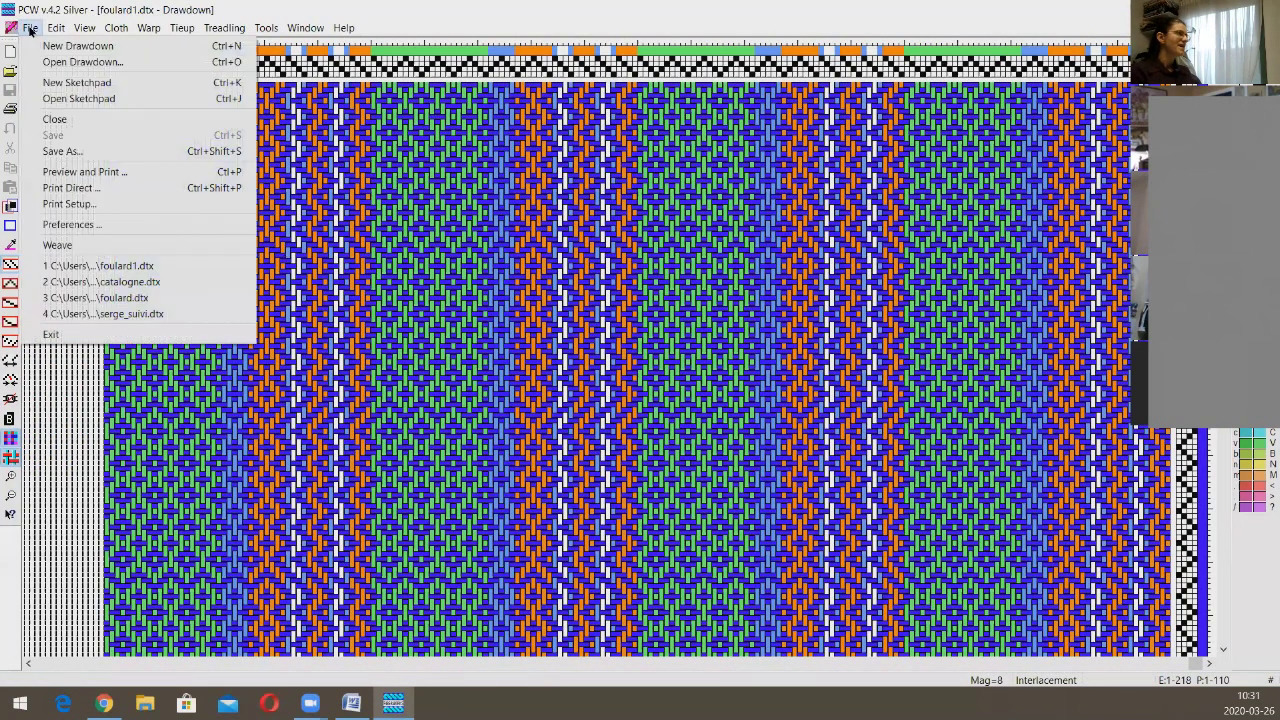
click(48, 118)
Step: Reopen the foulard1.dtx drawdown from Documents and maximize its window
click(18, 32)
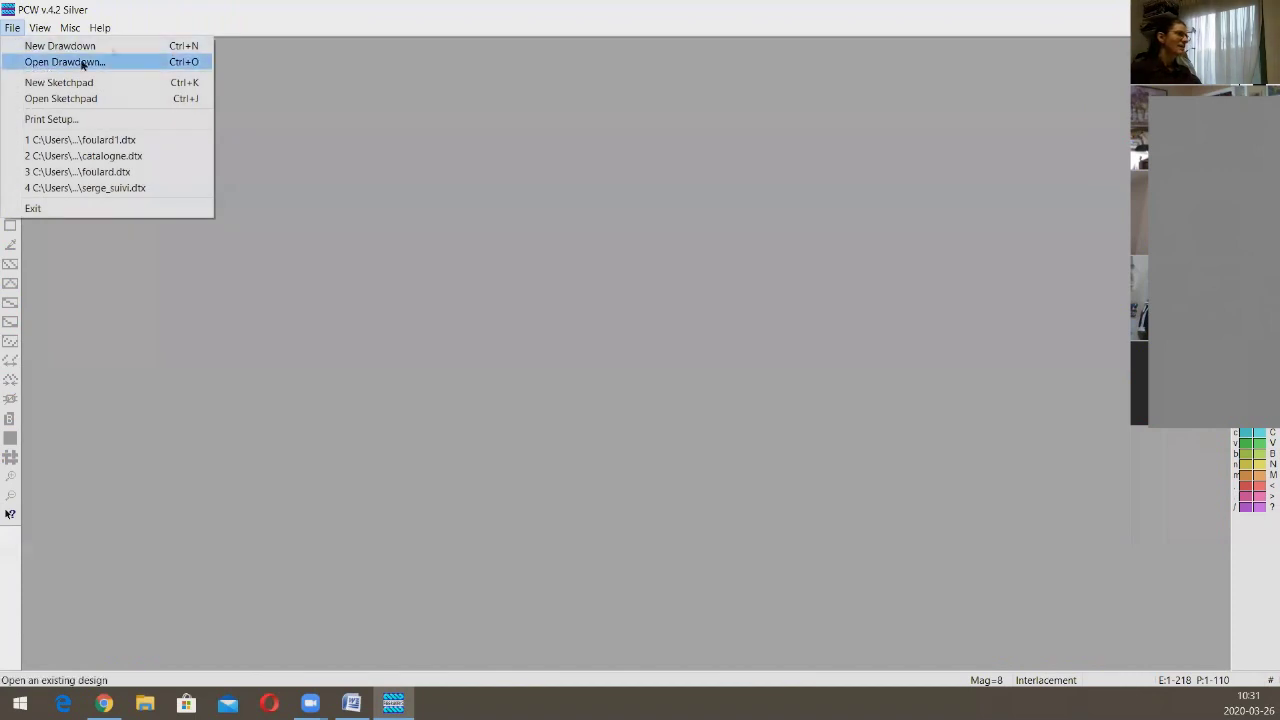
click(149, 22)
click(10, 29)
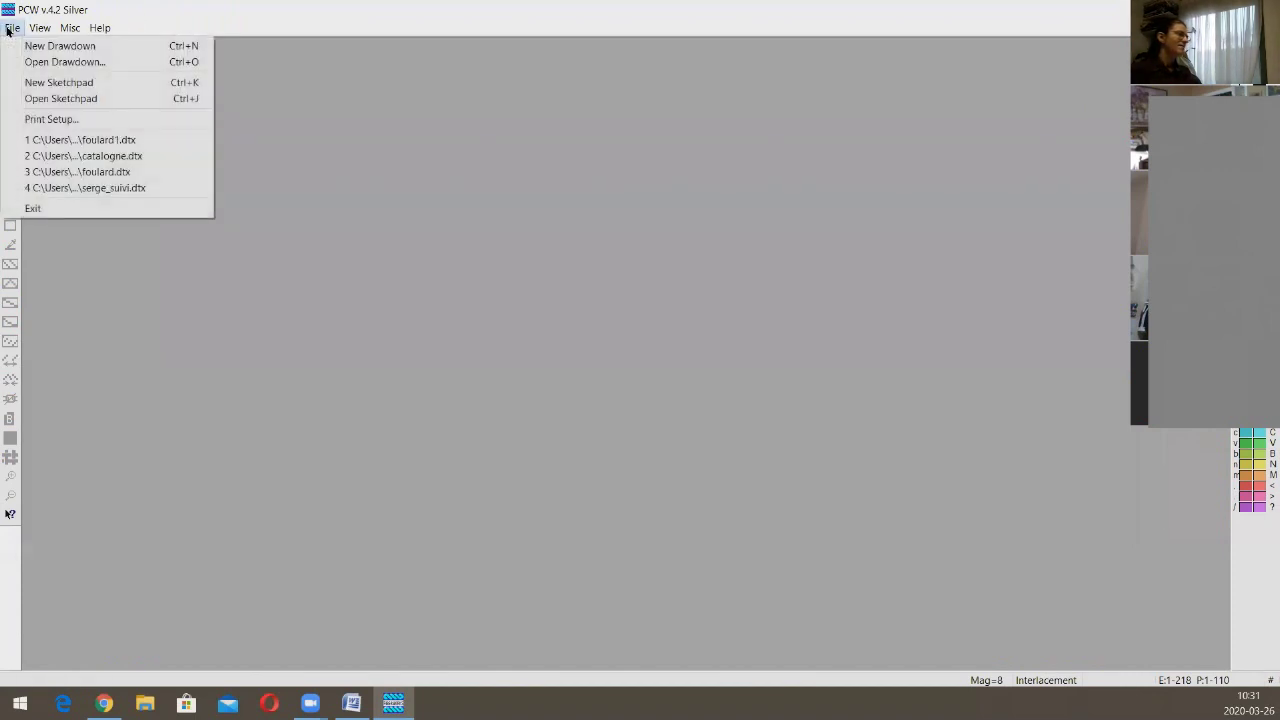
click(67, 62)
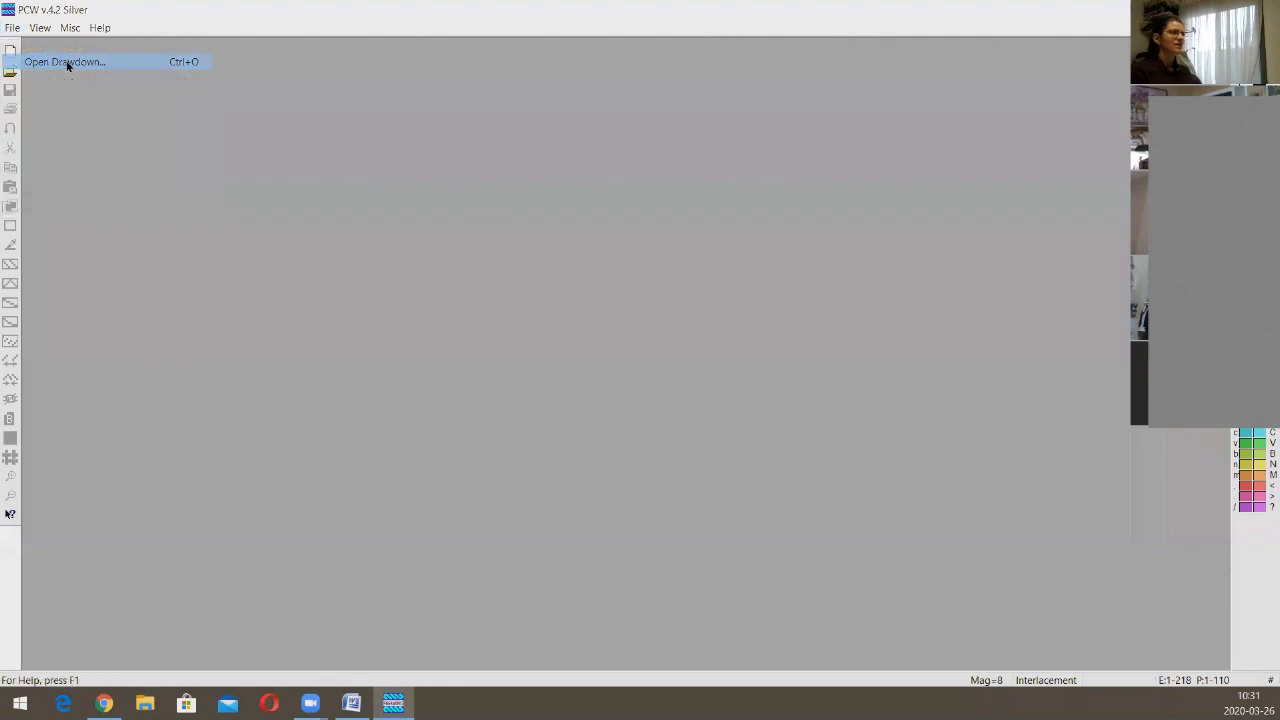
click(597, 331)
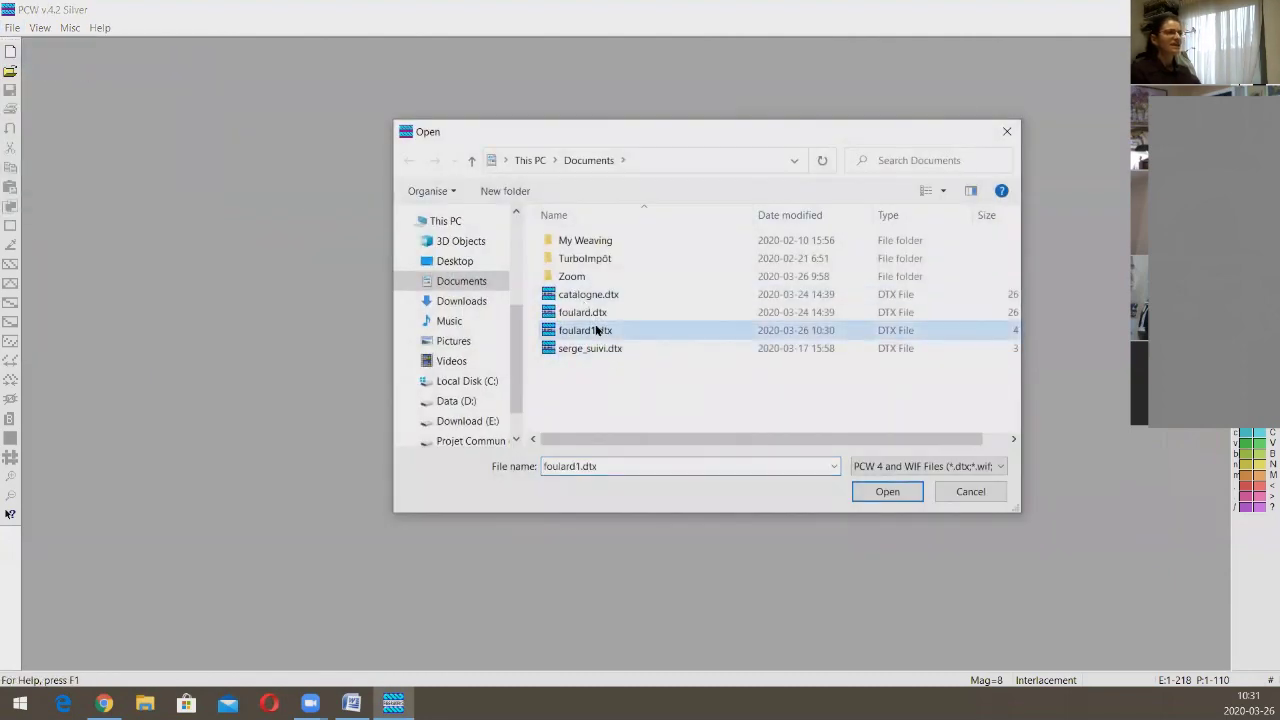
click(870, 492)
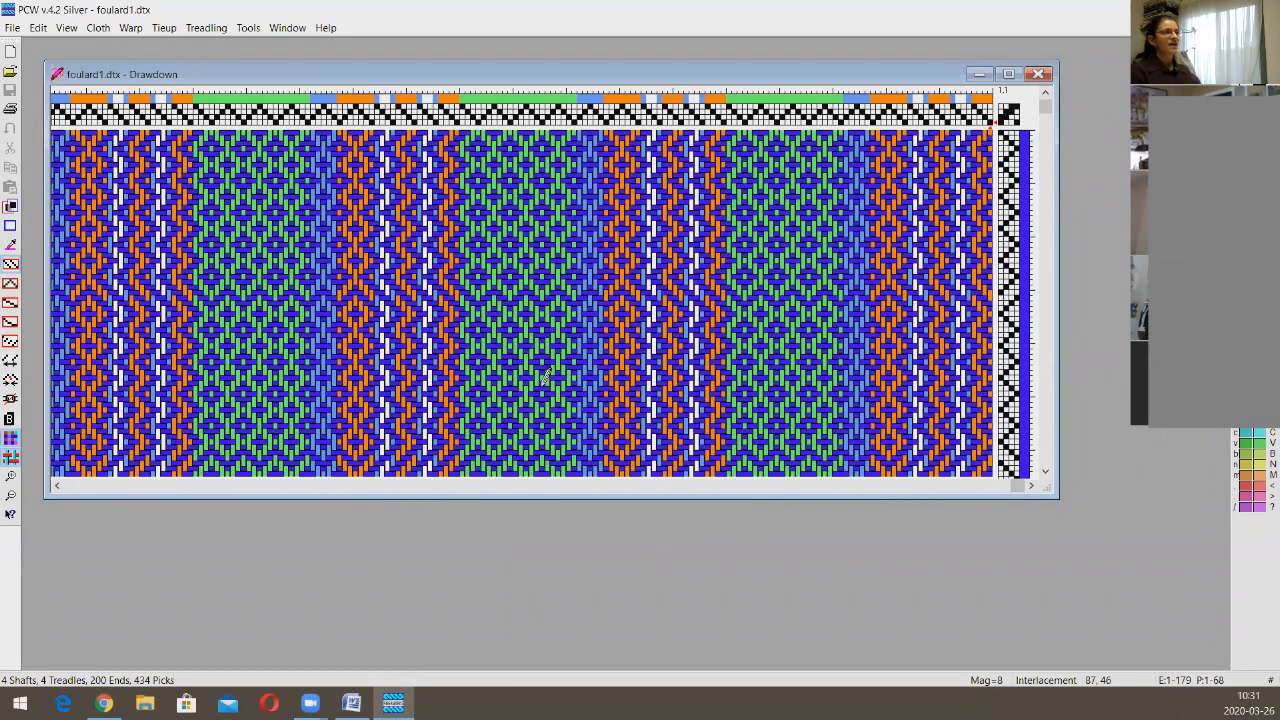
click(1008, 75)
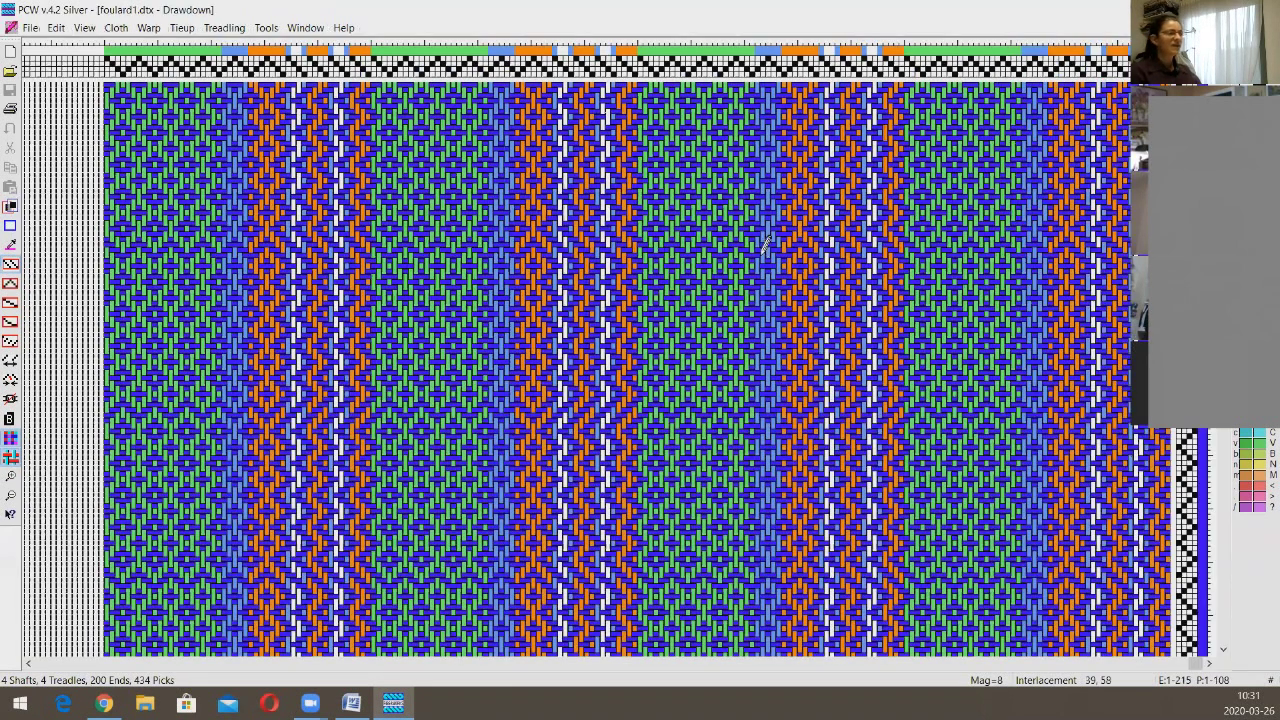
Step: Save a copy of the drawdown in Documents as a PCW 4 file named foulard2
click(27, 28)
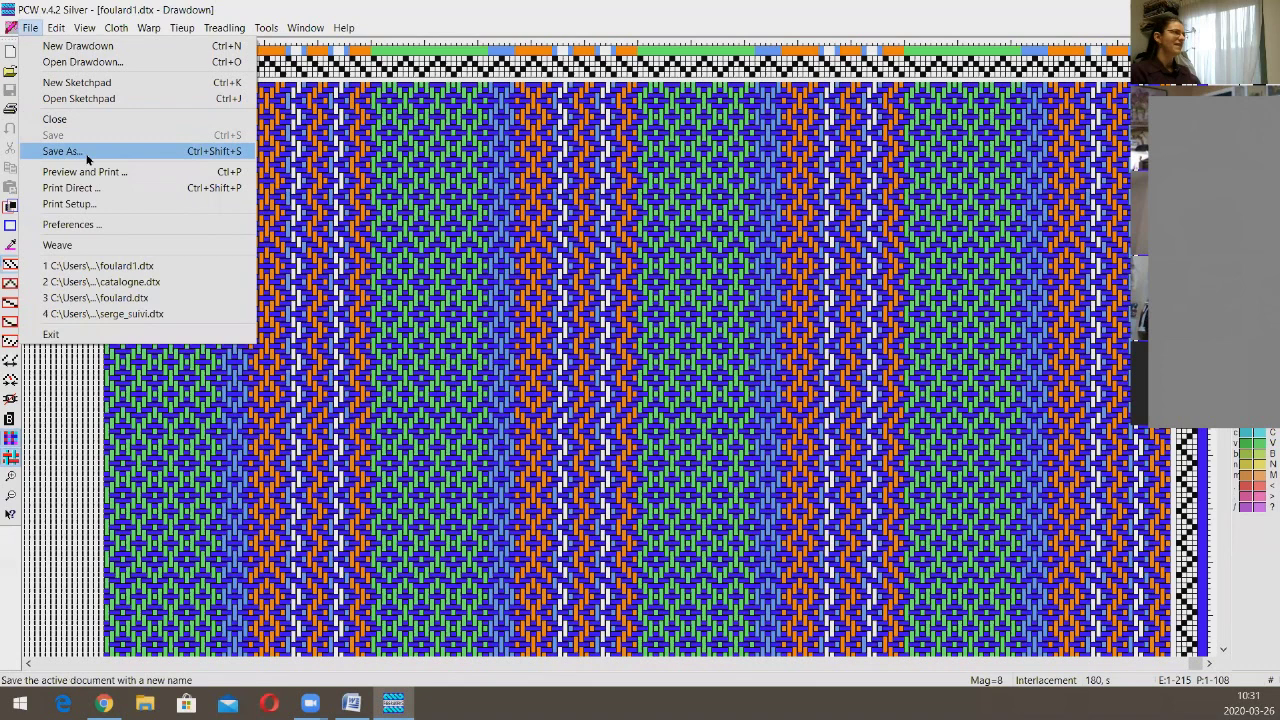
click(86, 151)
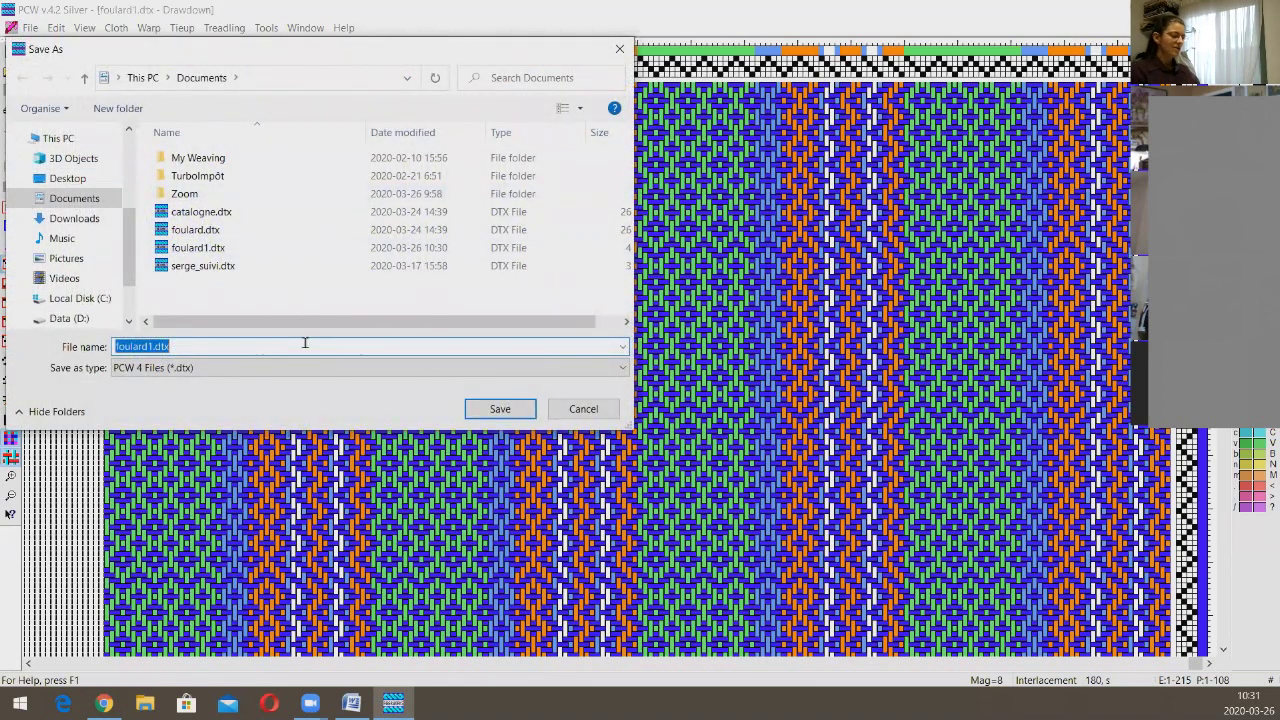
text(foulard2)
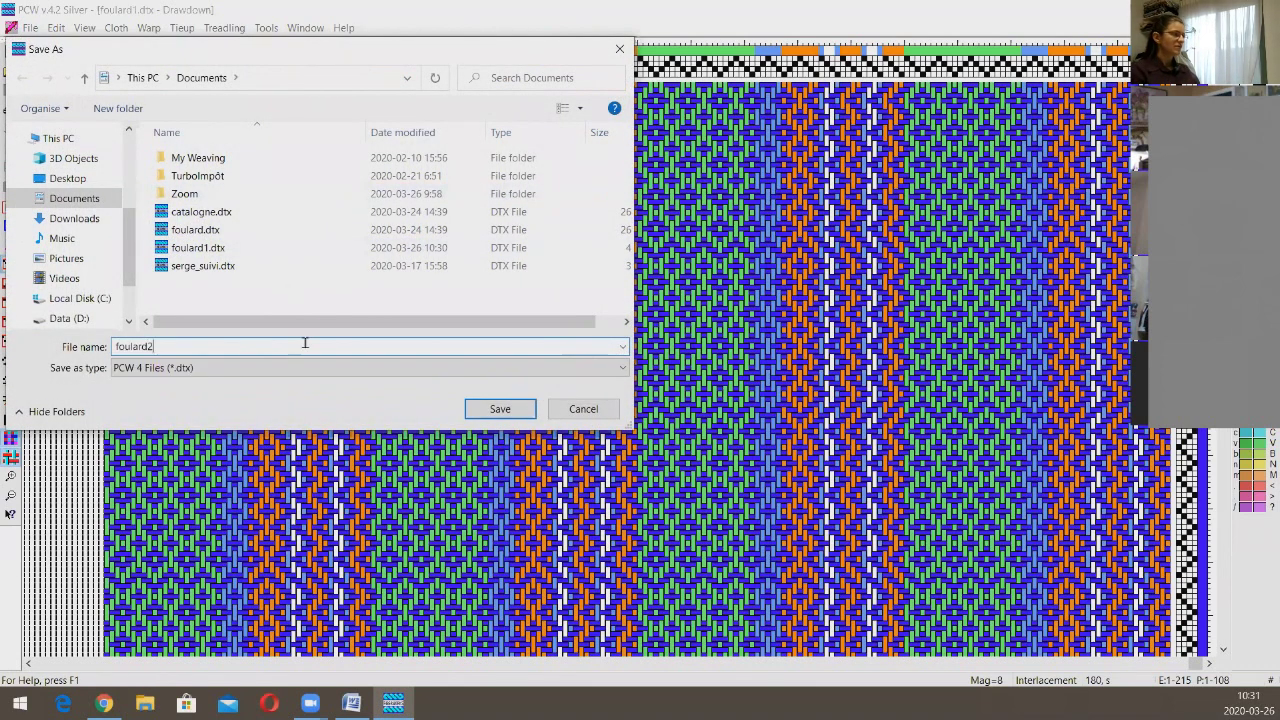
key(Return)
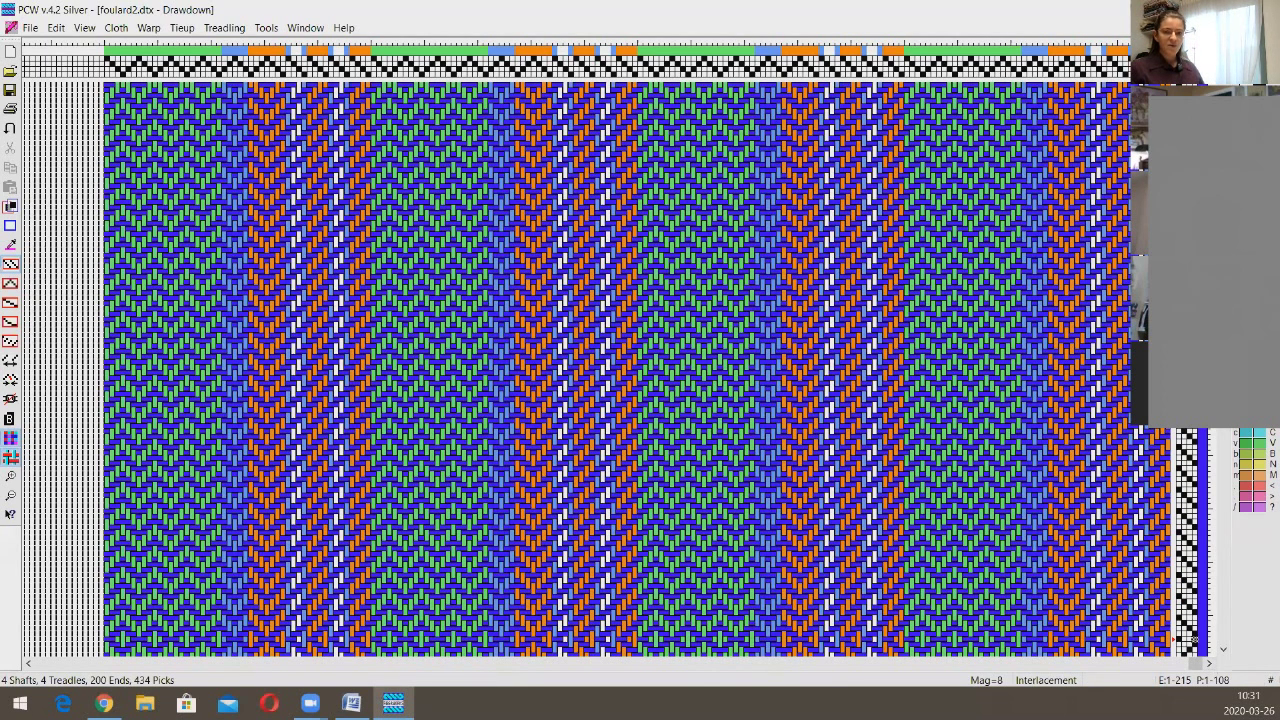
Step: Switch to Contributions.docx in Word to read the voluntary contribution note, and return to the Fiberworks drawdown
key(alt+Tab)
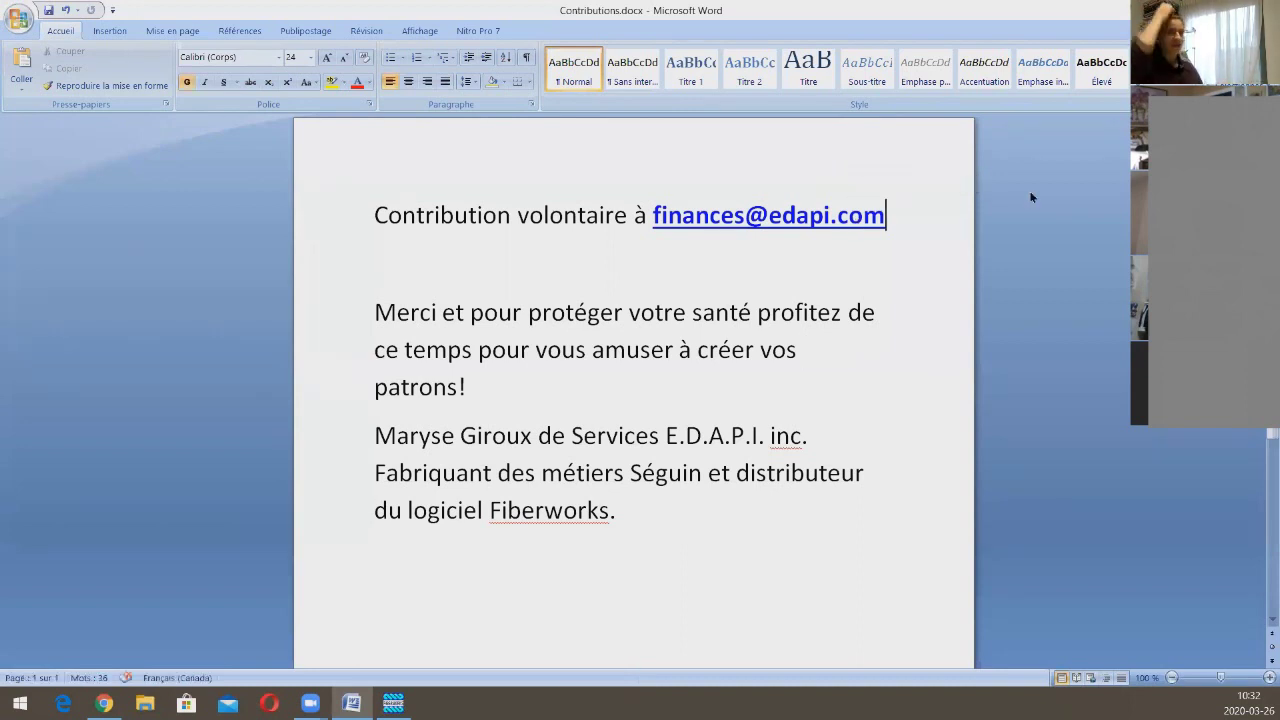
key(alt+Tab)
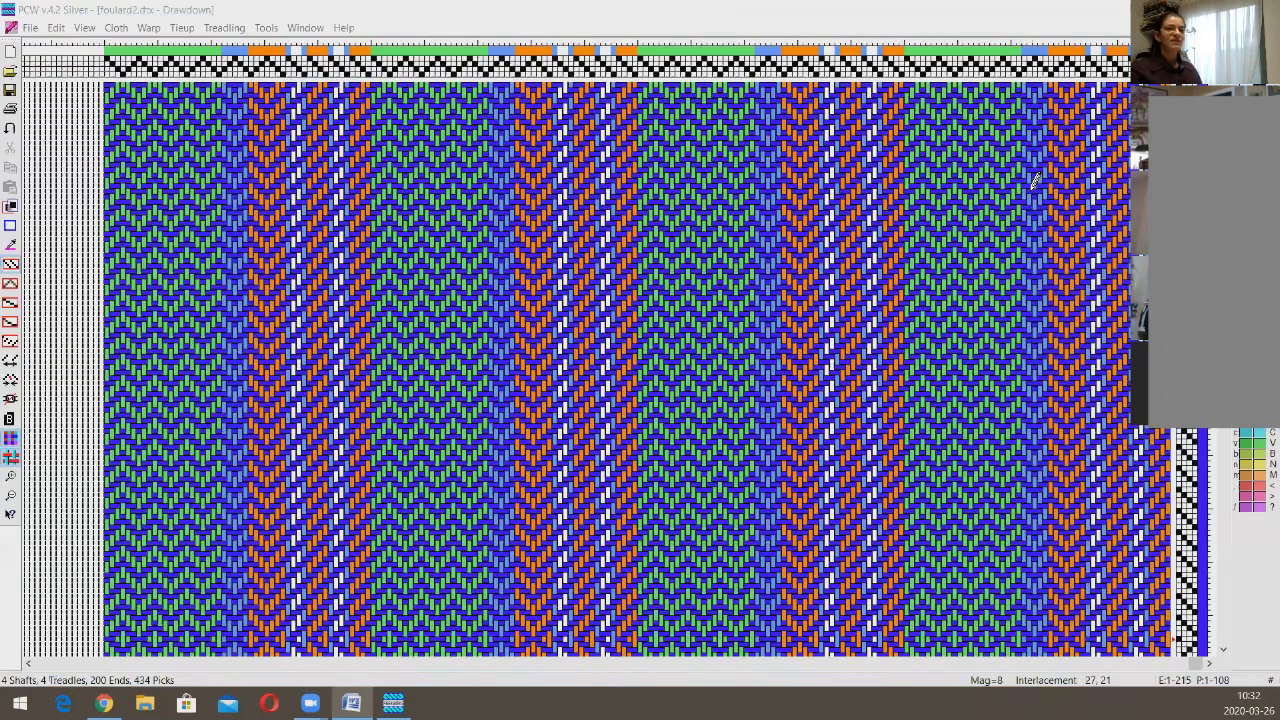
key(alt+Tab)
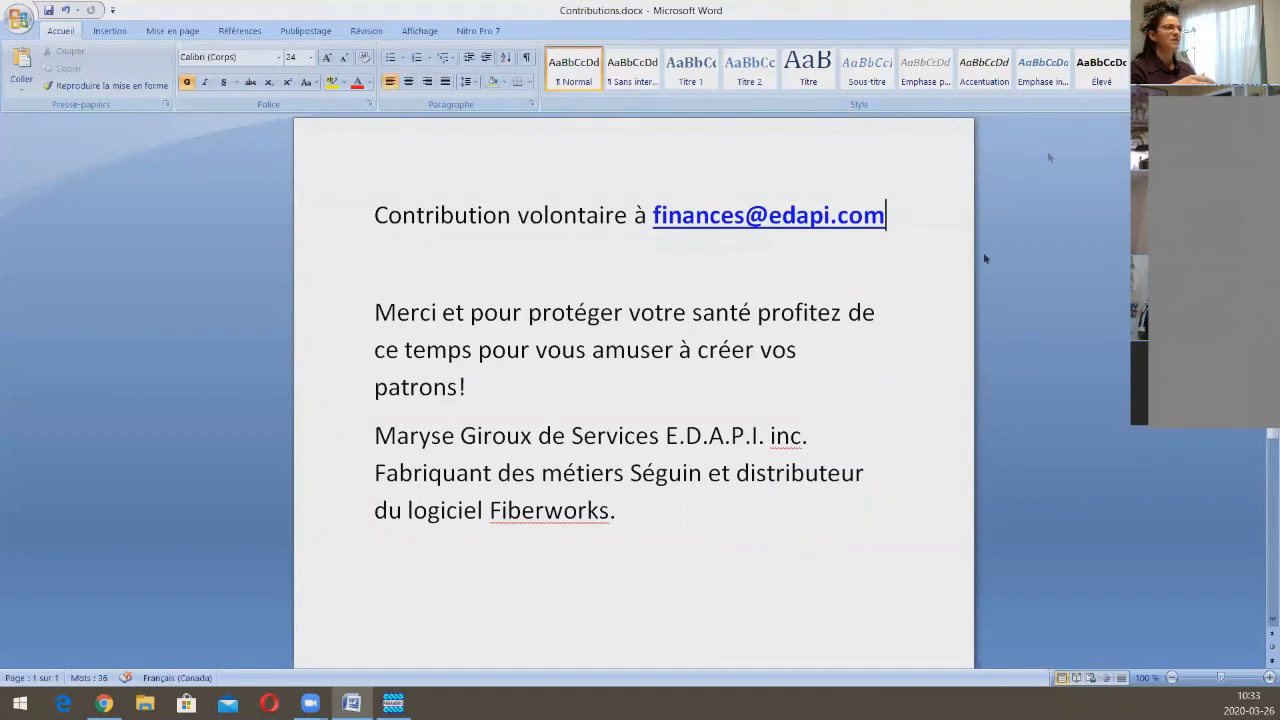
click(991, 339)
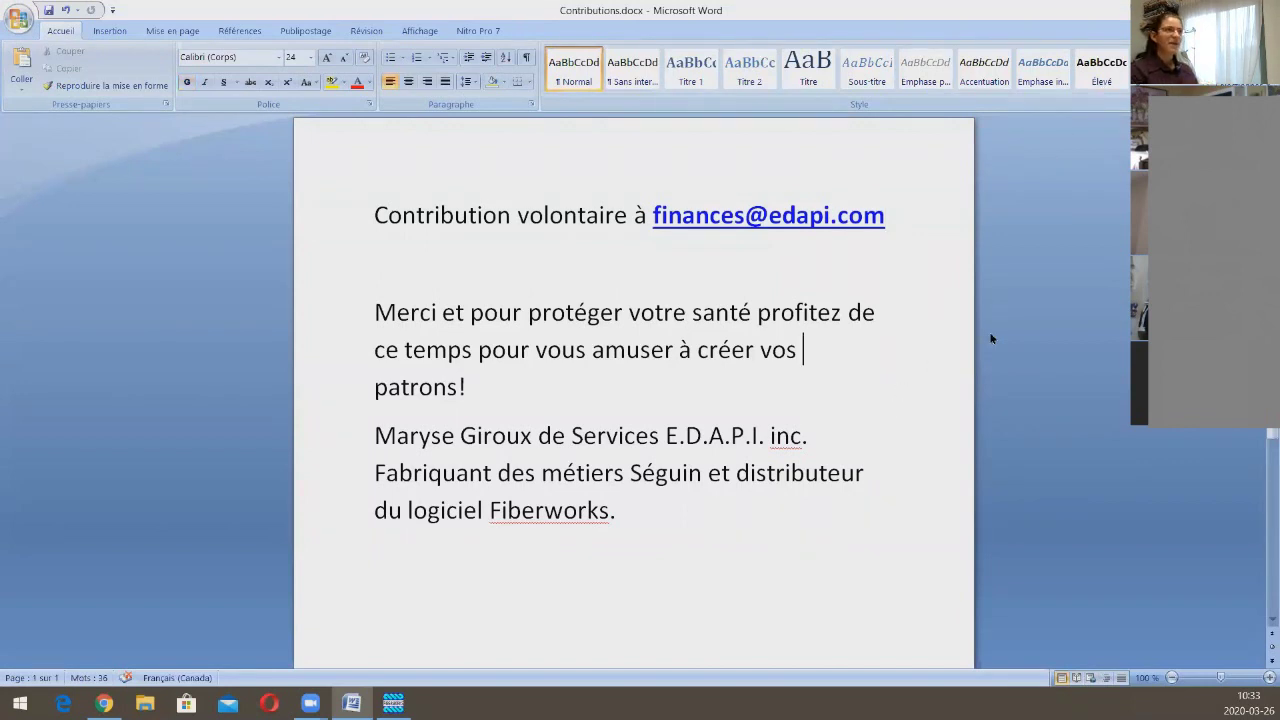
key(alt+Tab)
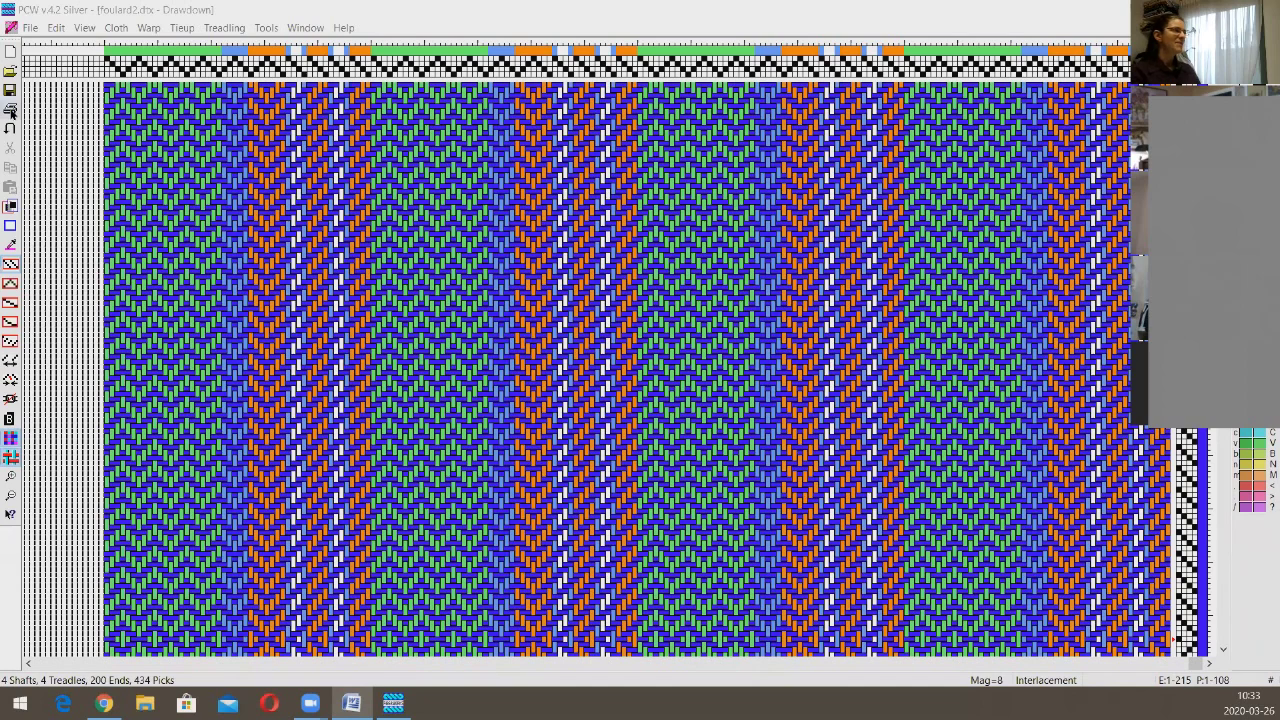
Step: Open the print preview of the foulard2 drawdown, limit the printout to Threading Only, and inspect the page up close
click(32, 28)
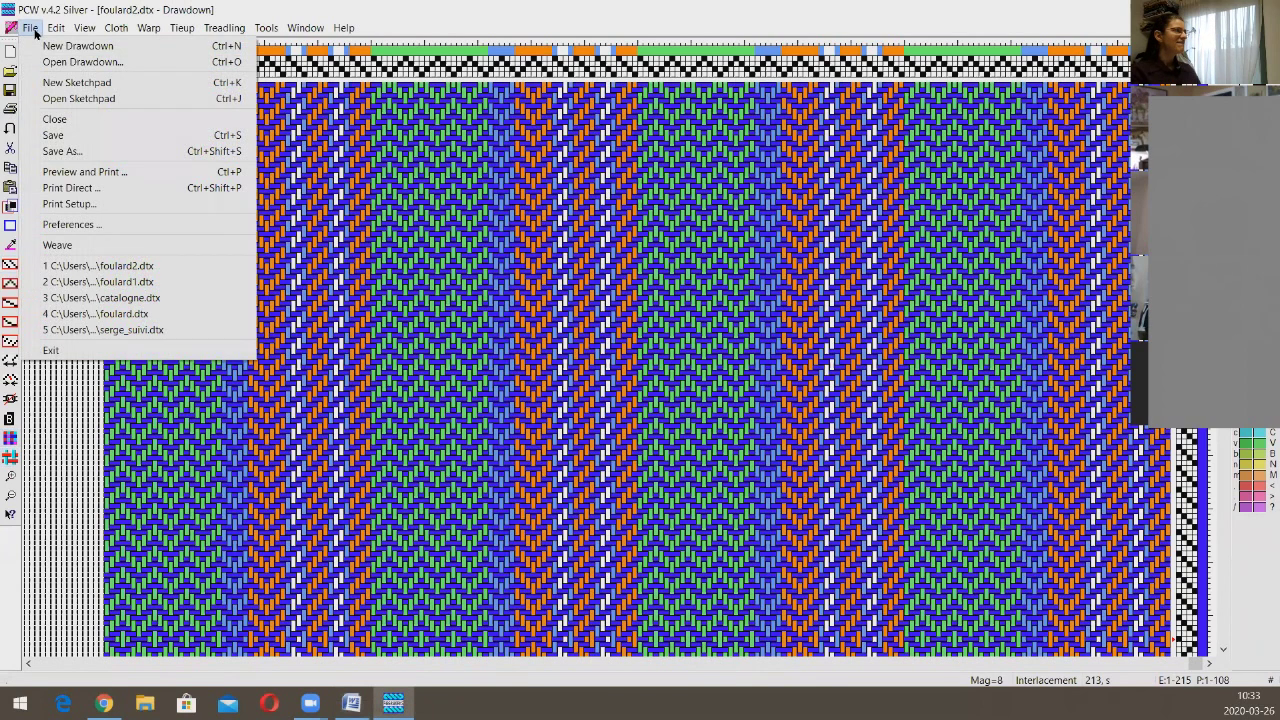
click(157, 178)
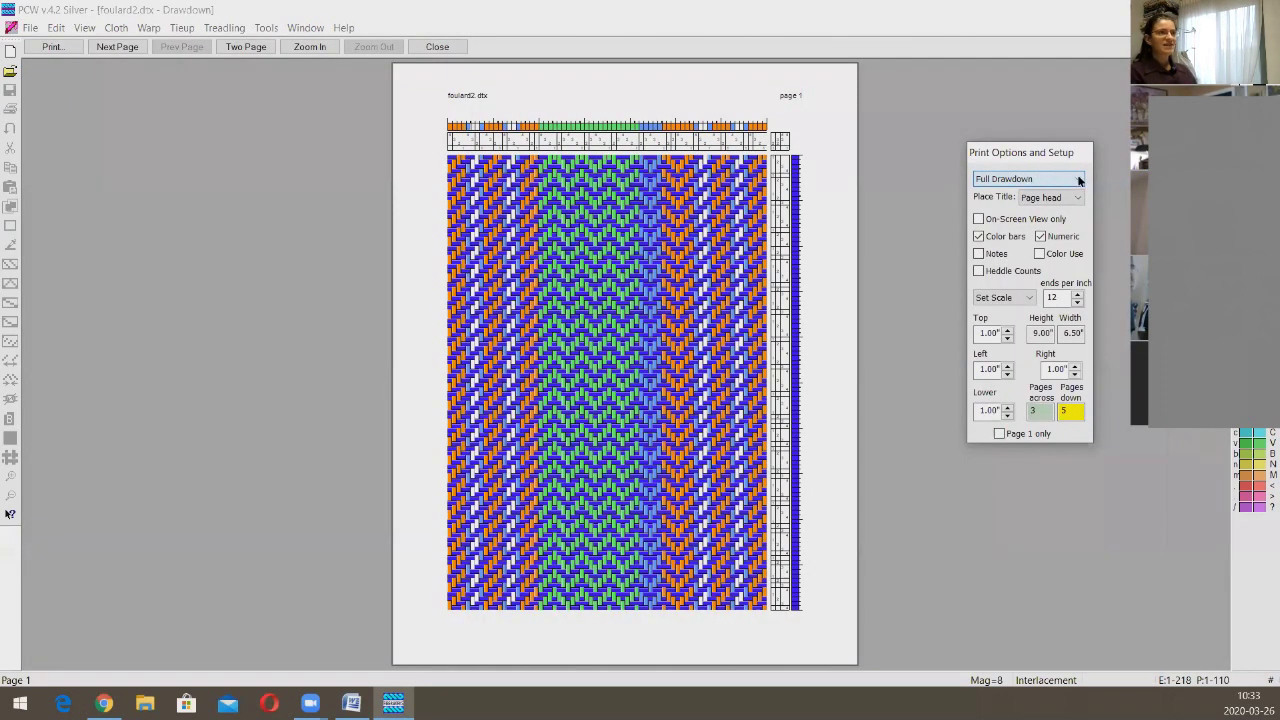
click(1079, 180)
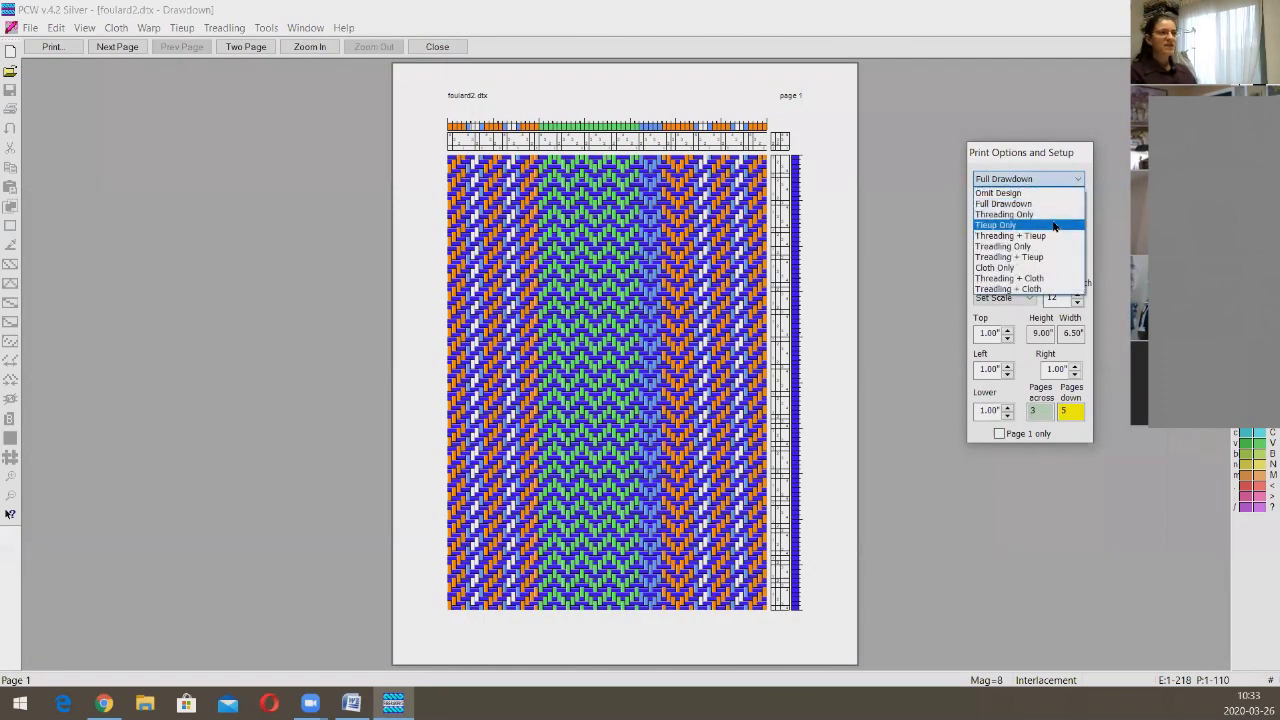
click(983, 219)
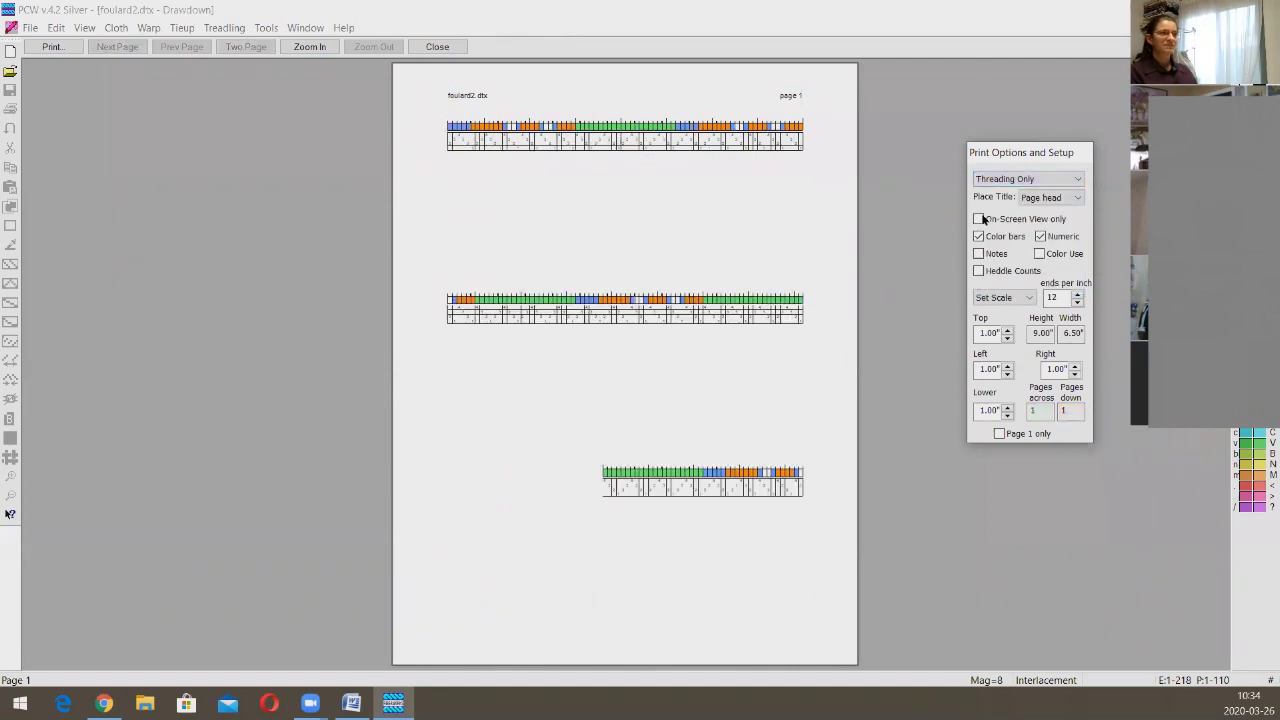
click(594, 206)
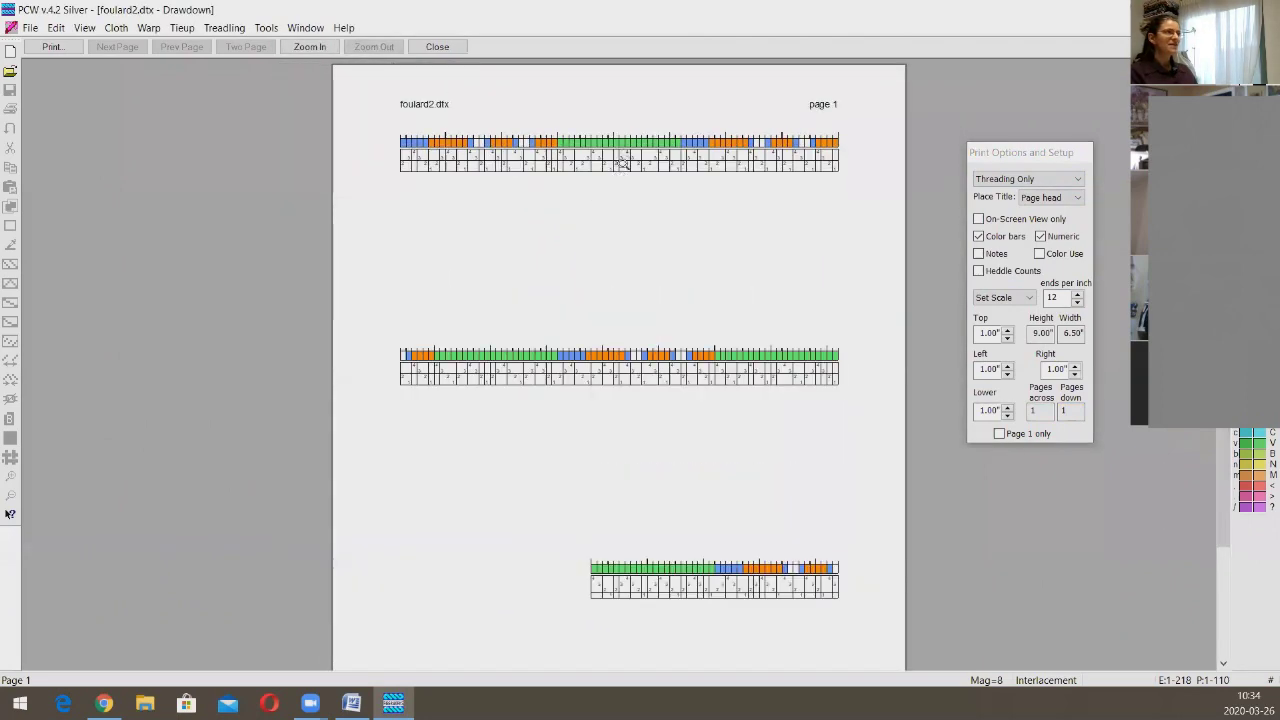
Step: Include Color Use and Heddle Counts in the printout, check the second page, and close the preview
click(990, 245)
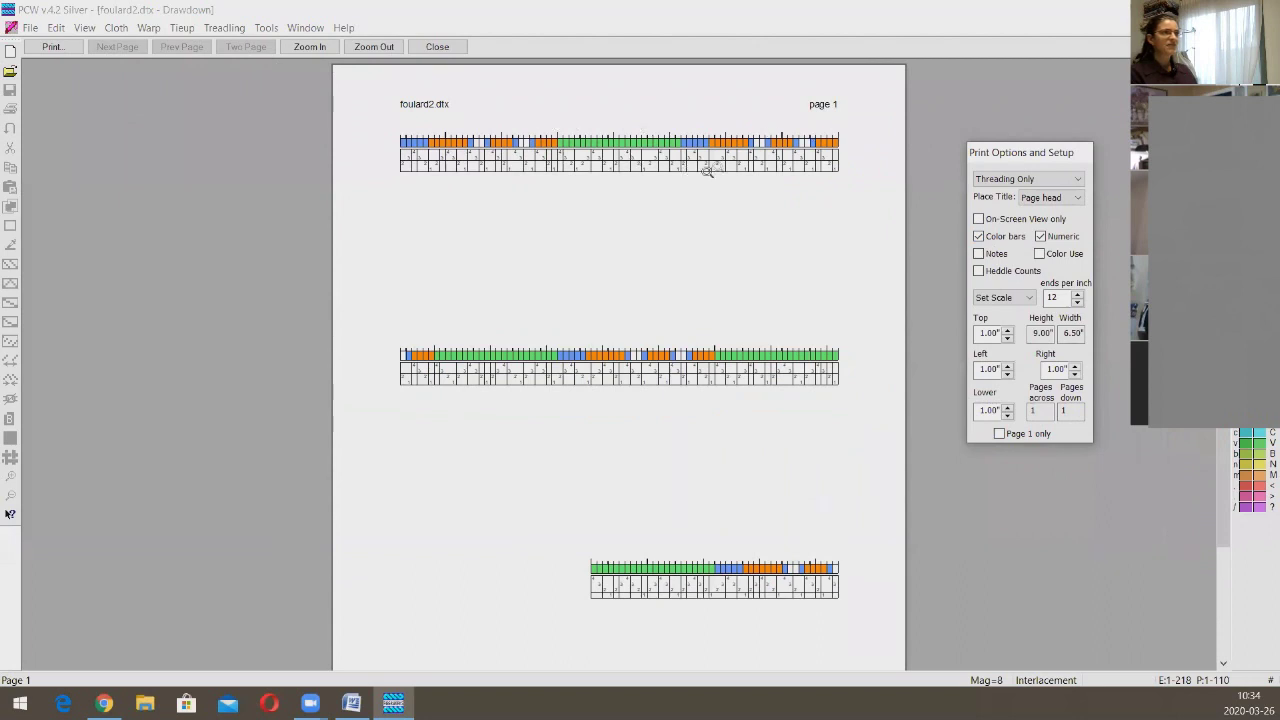
click(1050, 256)
click(1006, 270)
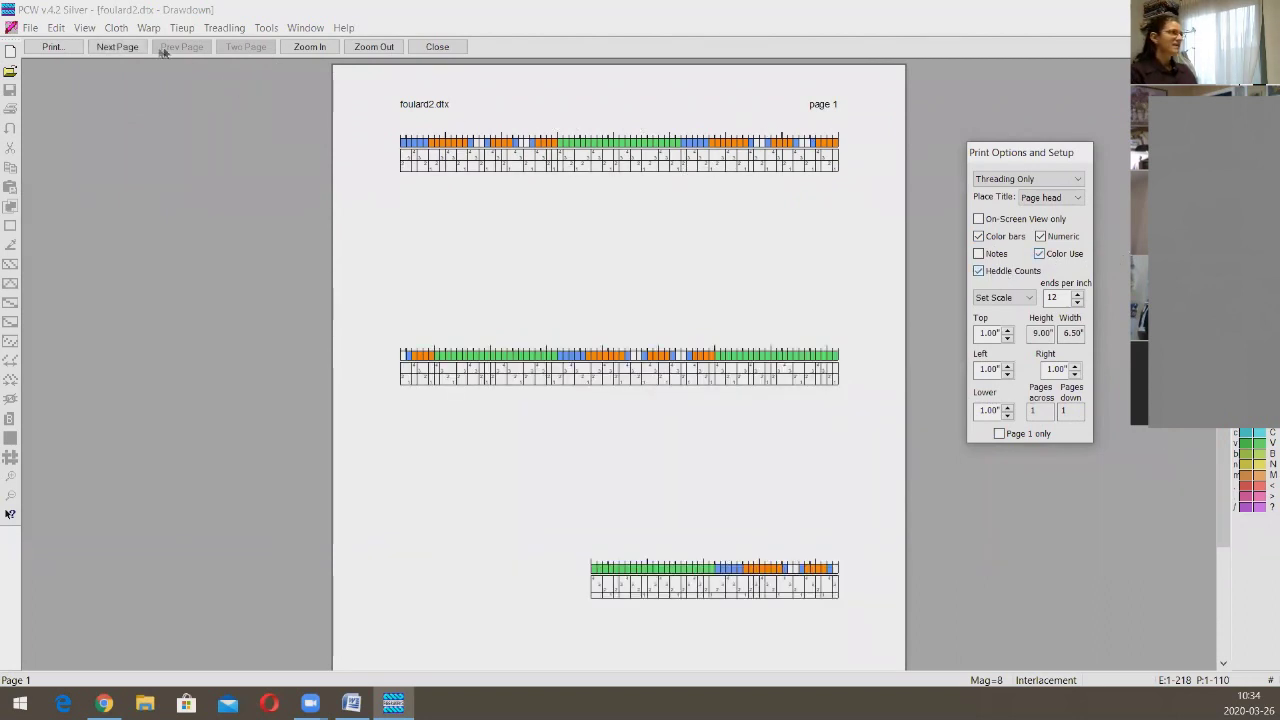
click(116, 47)
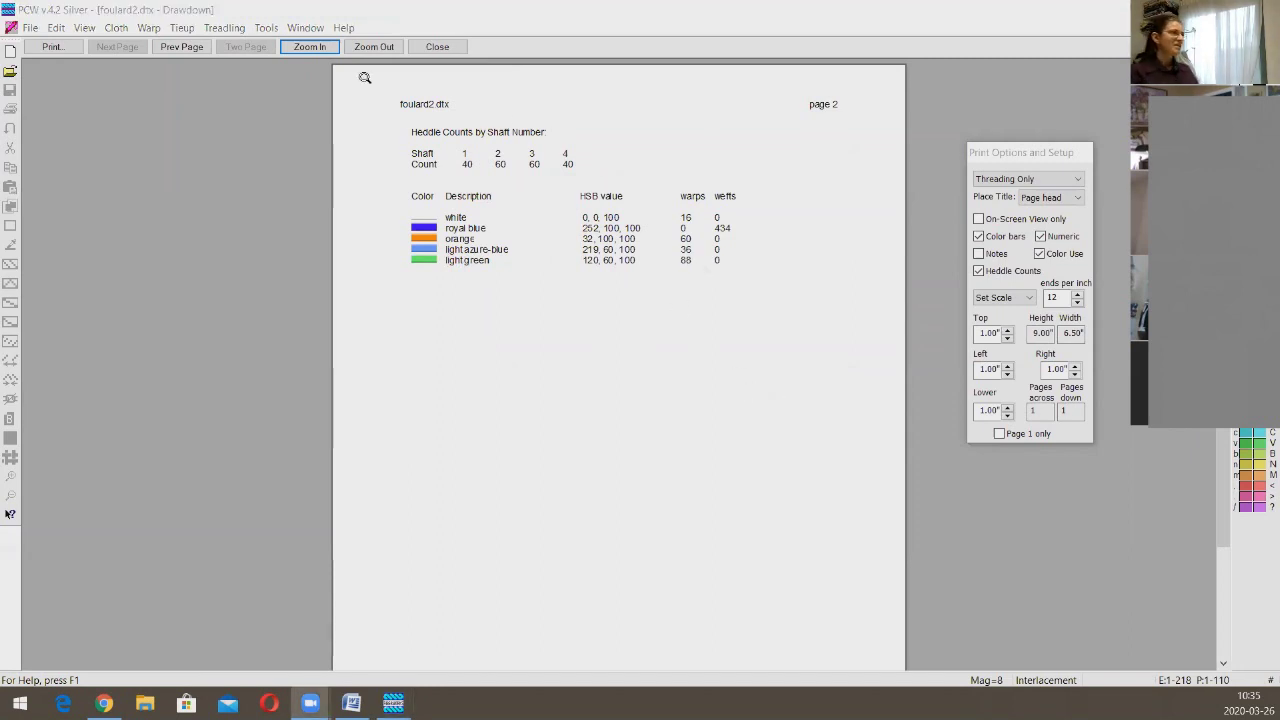
click(437, 46)
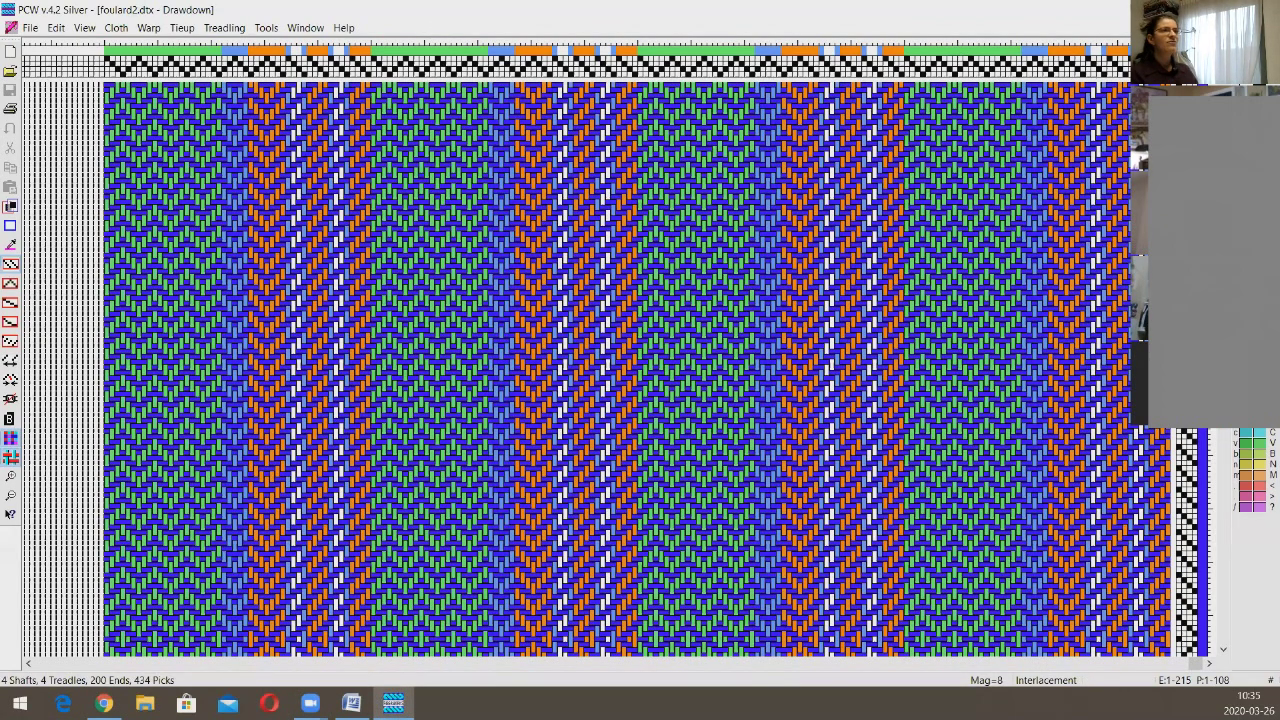
Step: Recolor most of the warp ends red and a wide band in the middle of them light turquoise
drag(939, 50, 205, 20)
drag(422, 15, 108, 20)
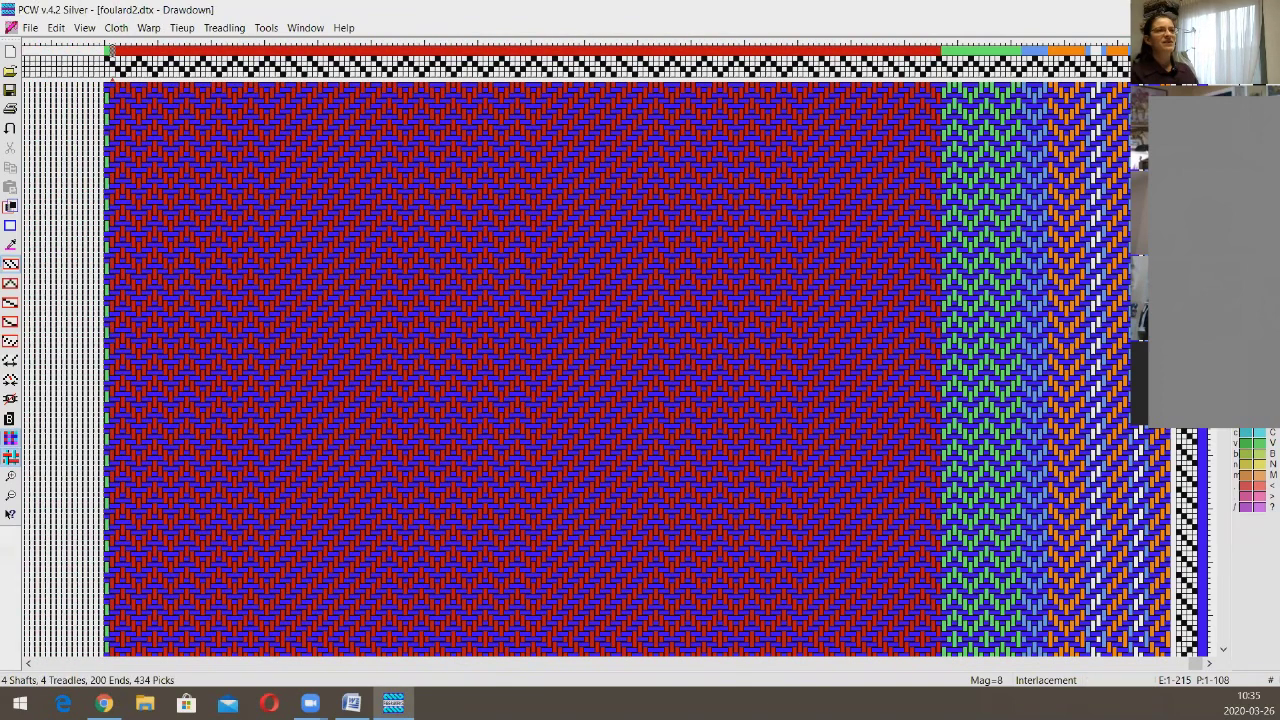
drag(816, 50, 378, 50)
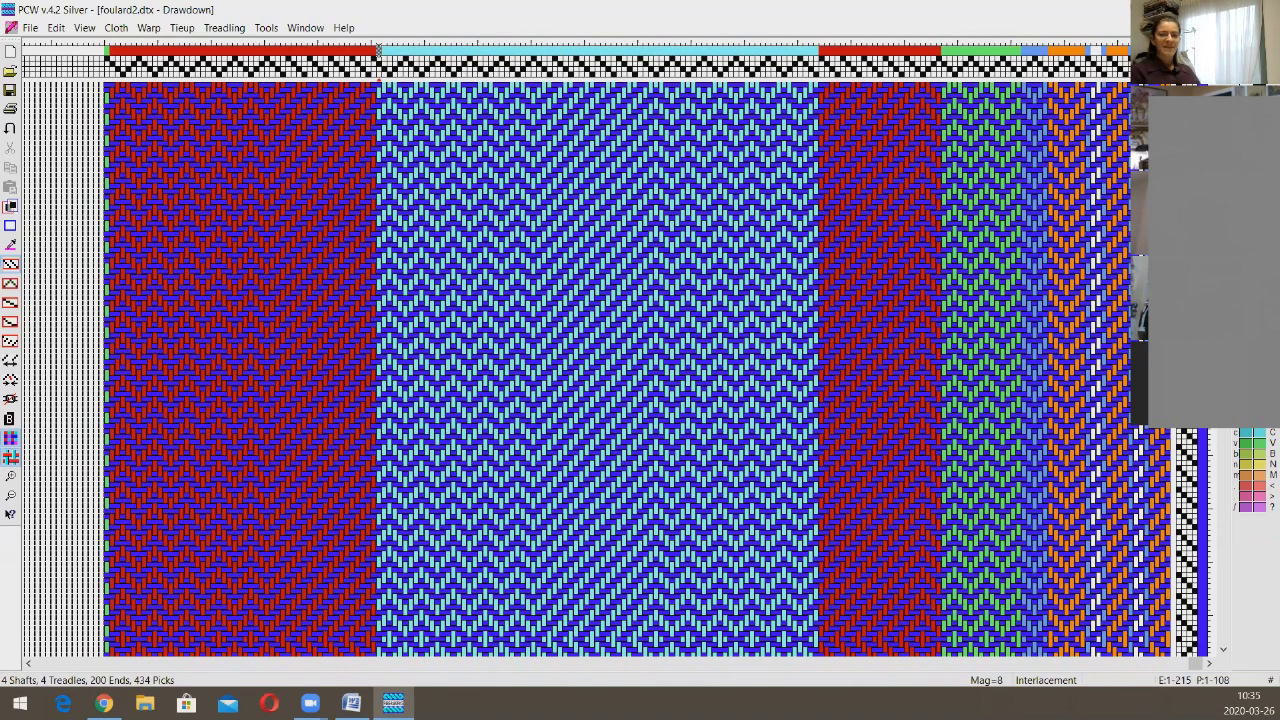
click(351, 703)
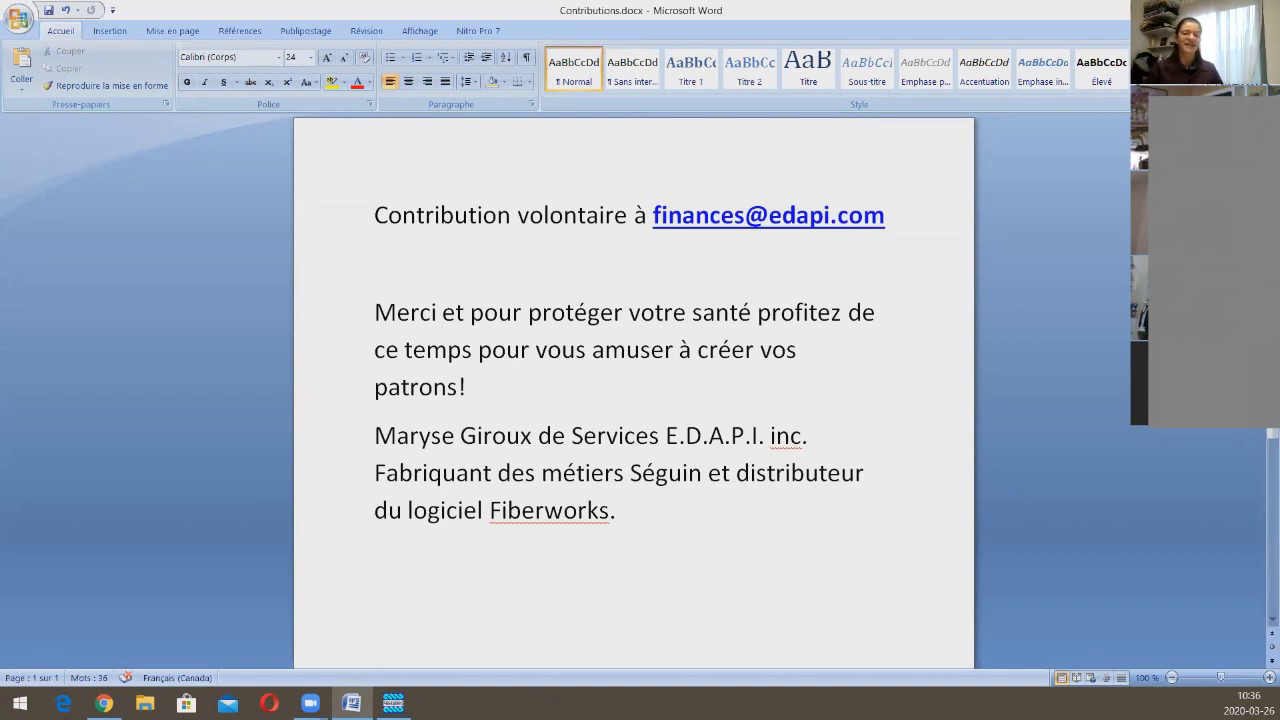
click(393, 703)
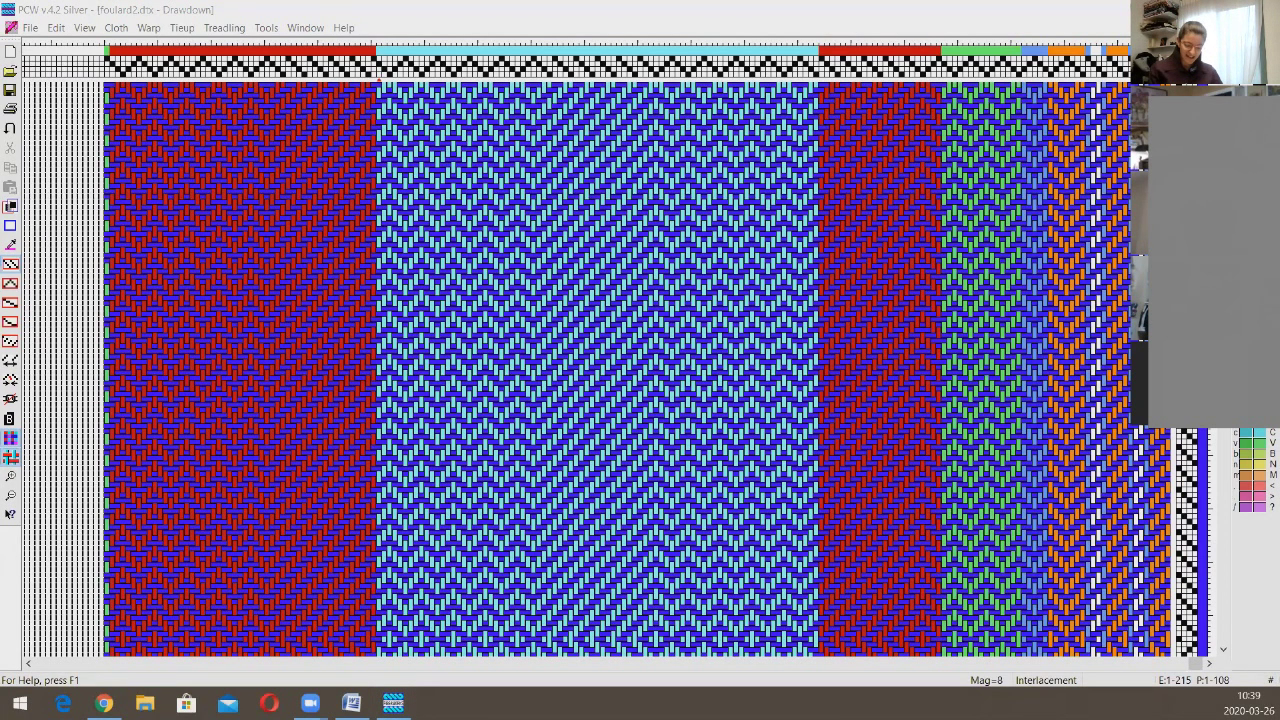
key(alt+Tab)
key(Return)
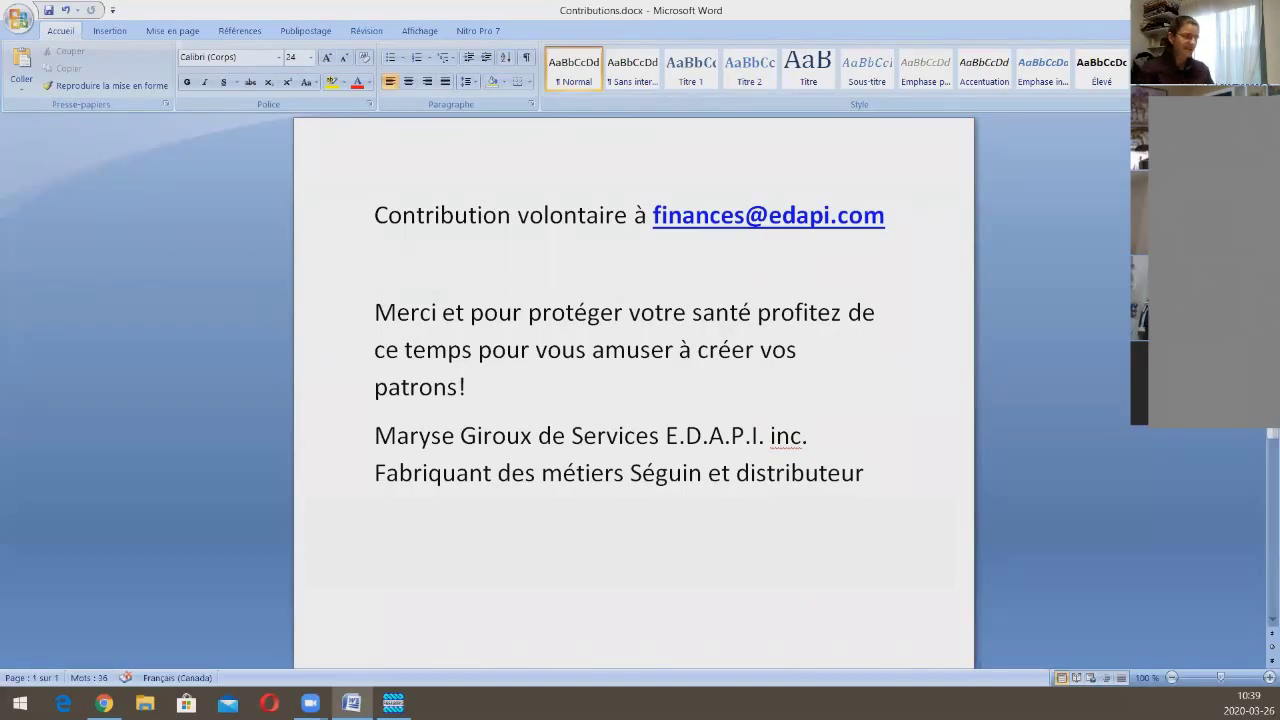
text(www.edapi.com)
key(Return)
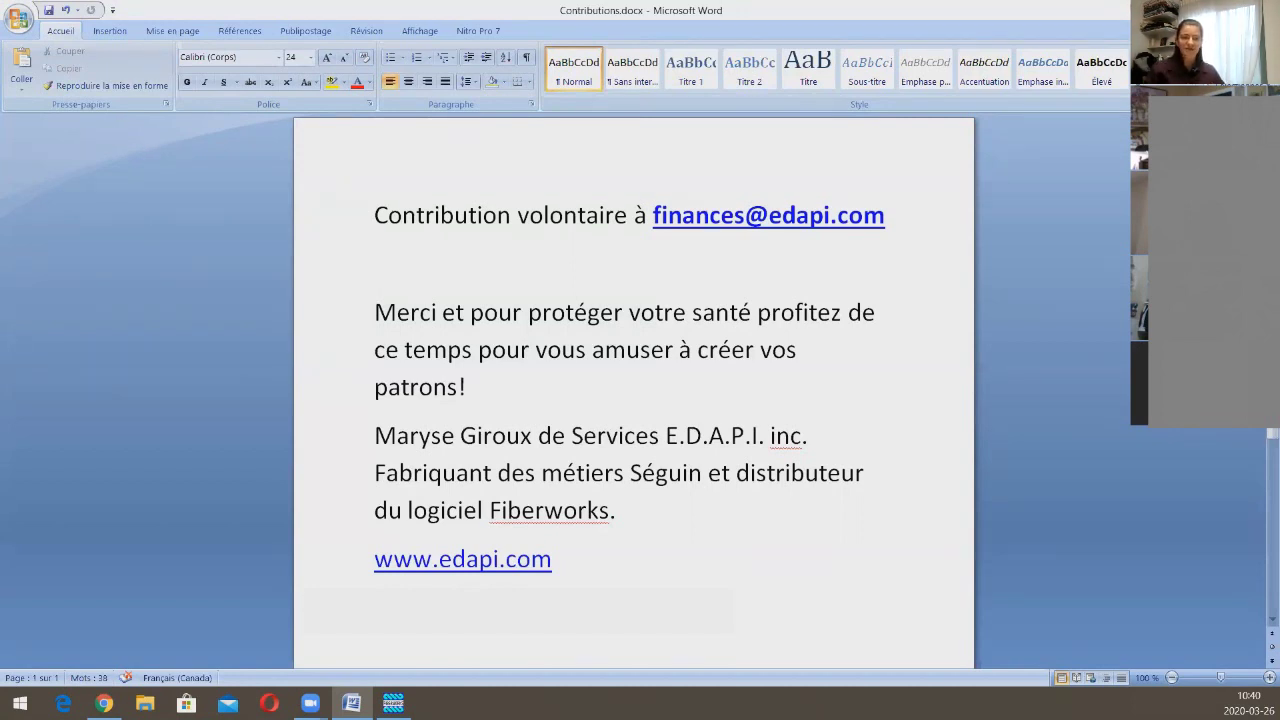
Step: Switch back to Fiberworks and set the drawdown to 16 shafts and 16 treadles
key(alt+Tab)
click(188, 27)
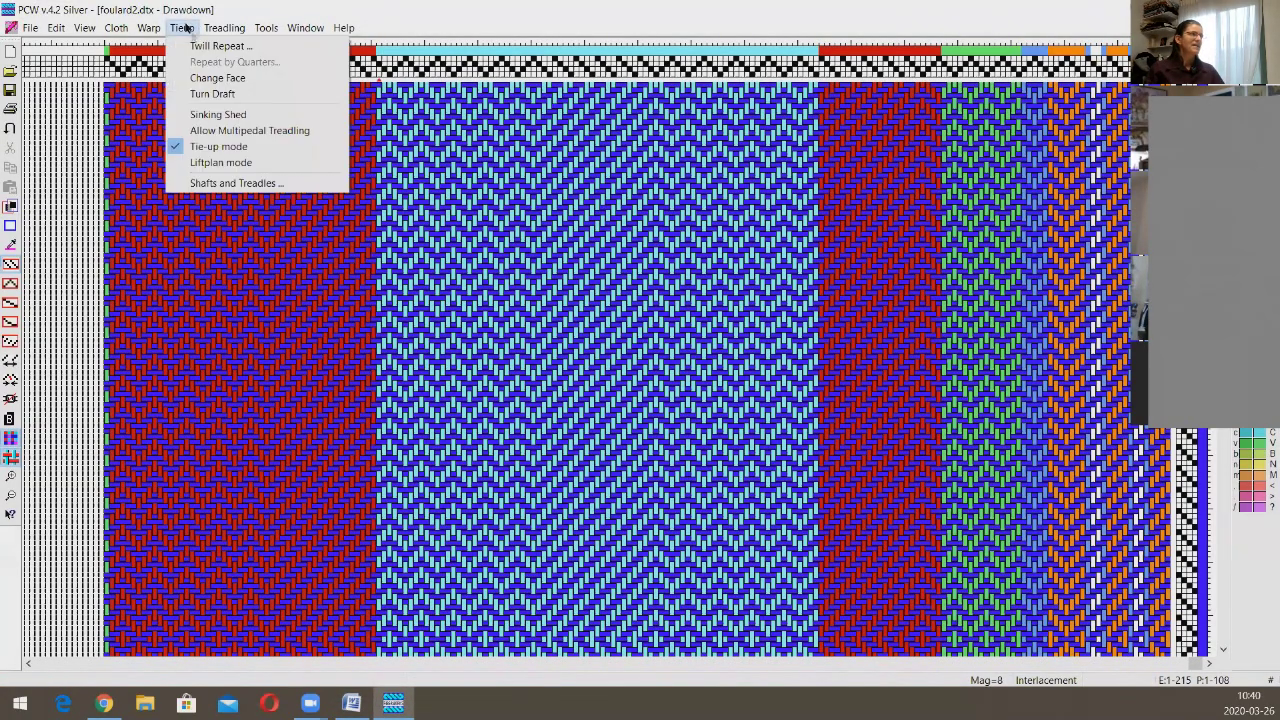
click(256, 184)
mouse_move(634, 329)
mouse_down()
mouse_move(597, 326)
mouse_move(624, 326)
mouse_up()
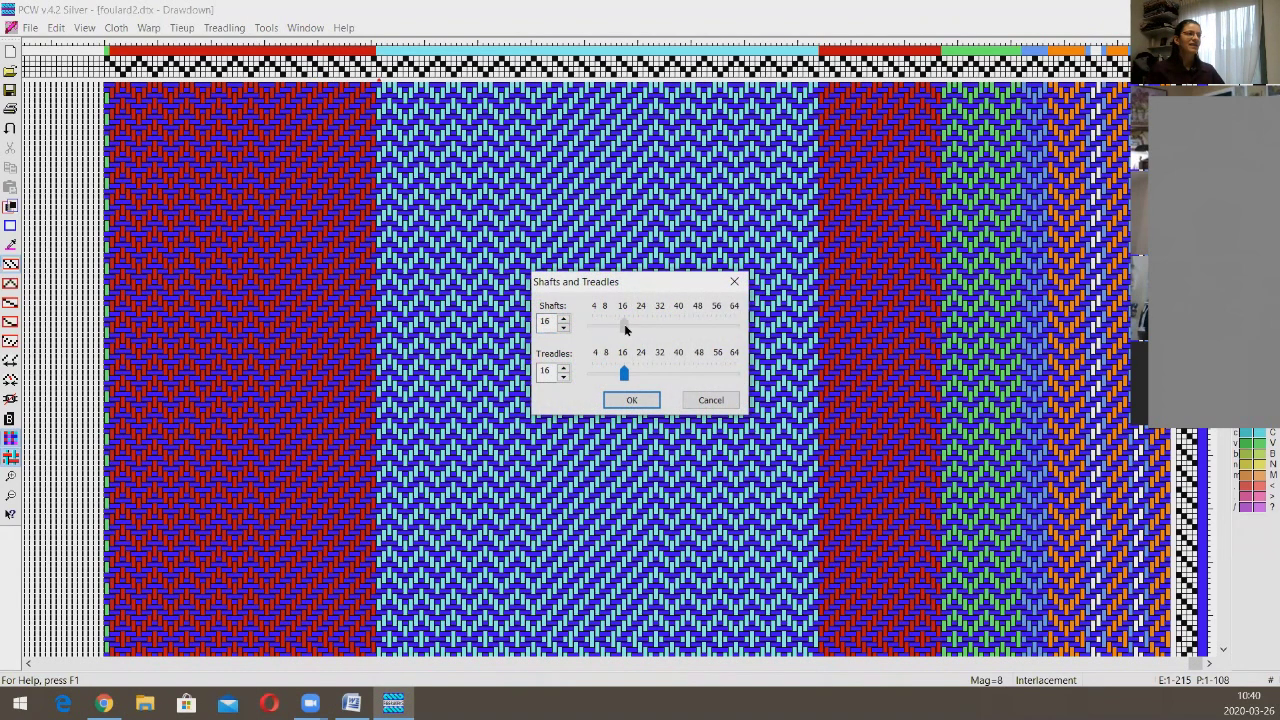
click(645, 403)
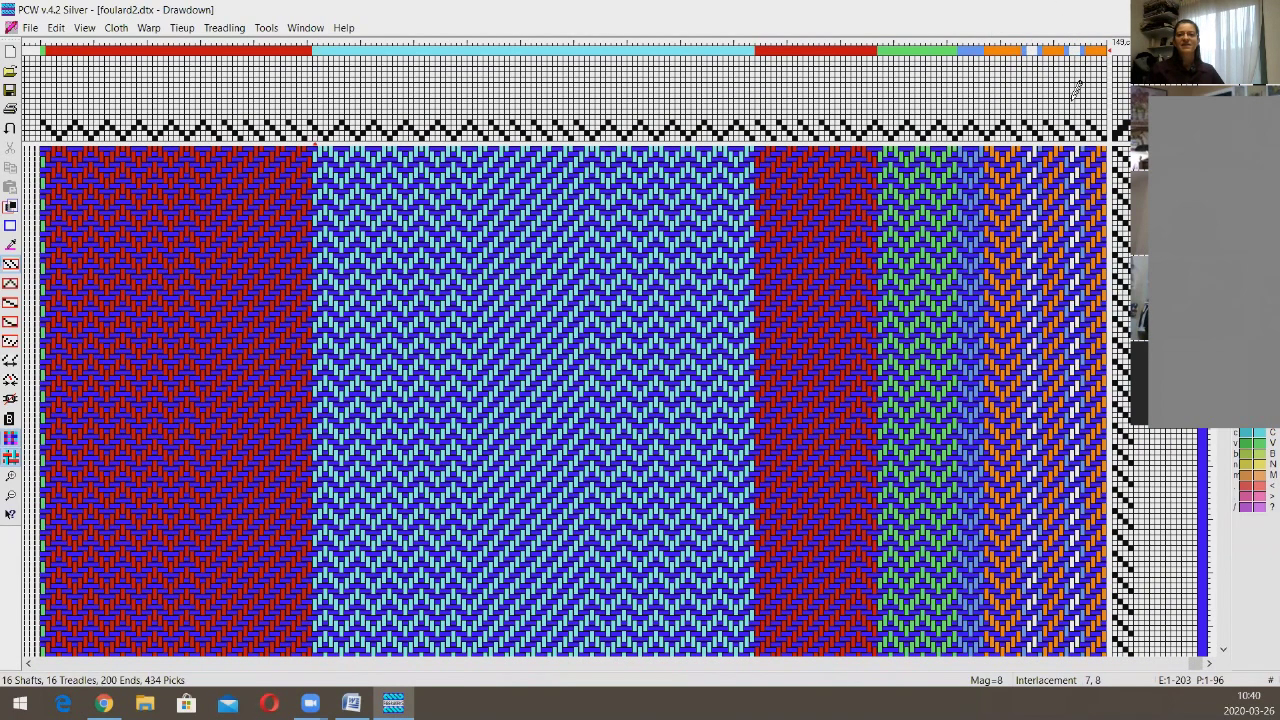
click(181, 27)
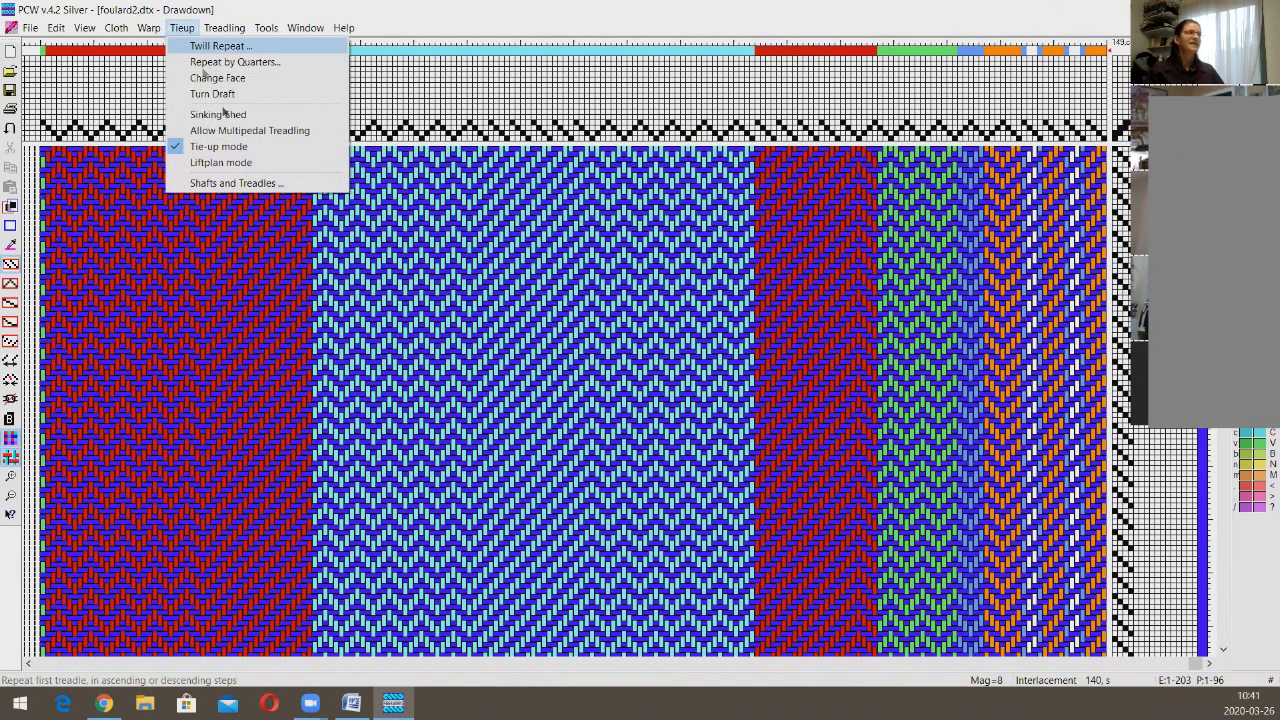